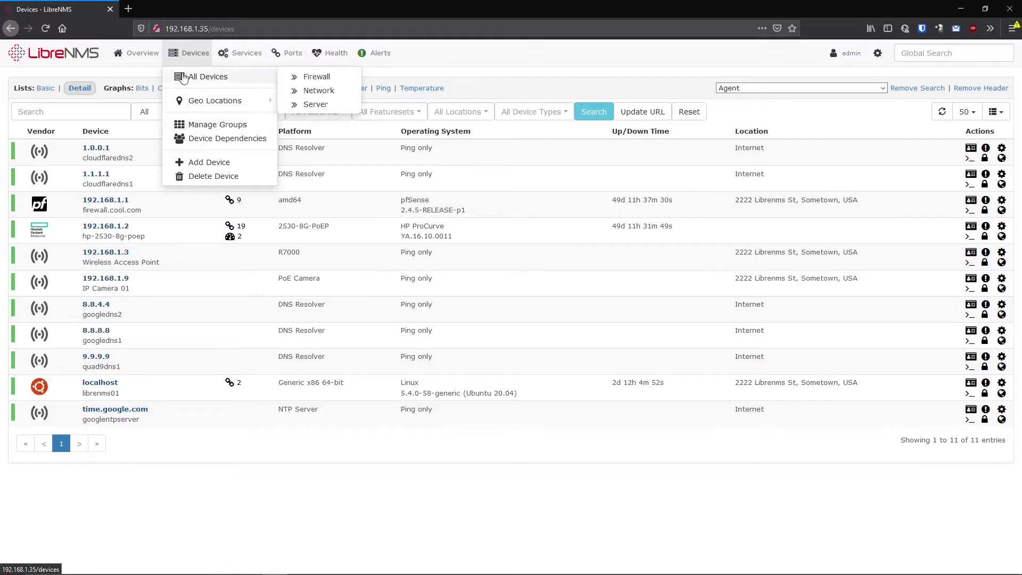
Step: Filter the device list by OS pfSense, then reset the filter to show all devices
click(201, 76)
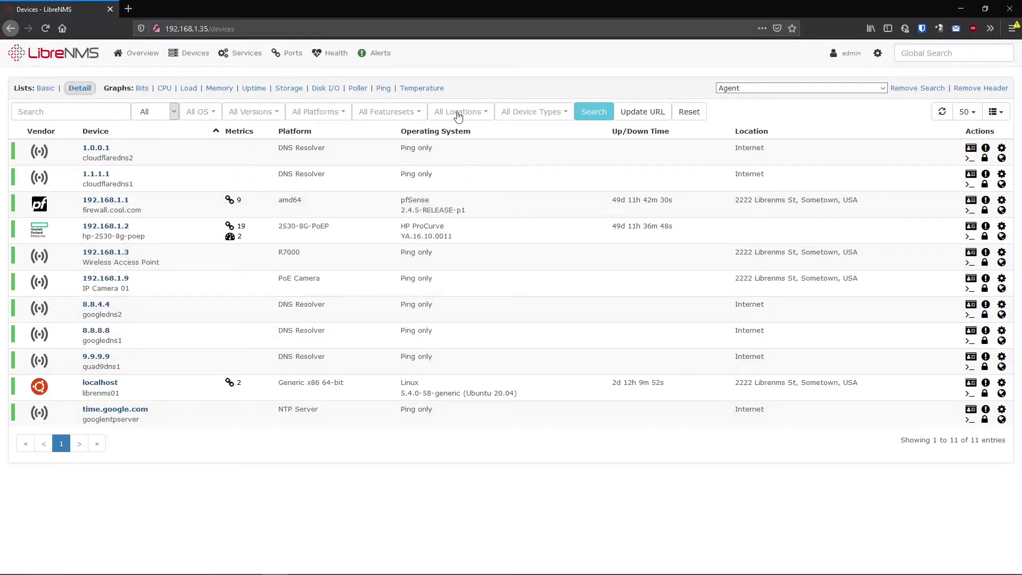
click(202, 115)
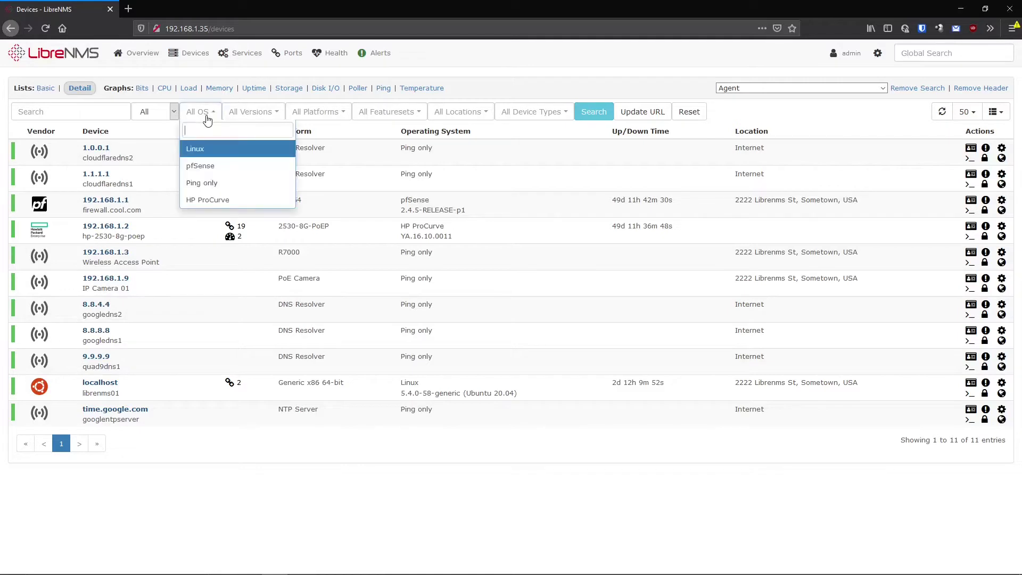
click(215, 166)
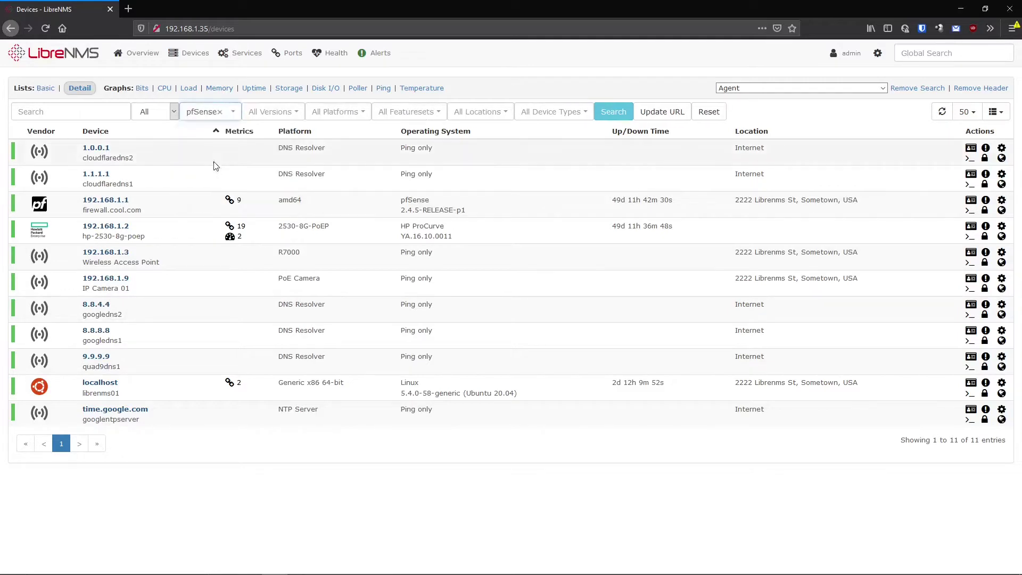
click(612, 112)
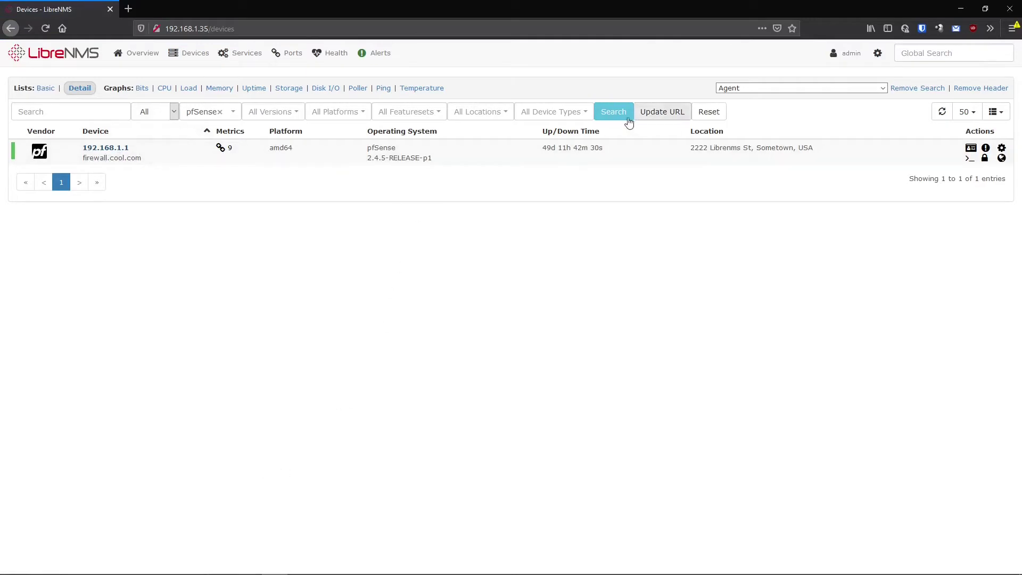
click(708, 111)
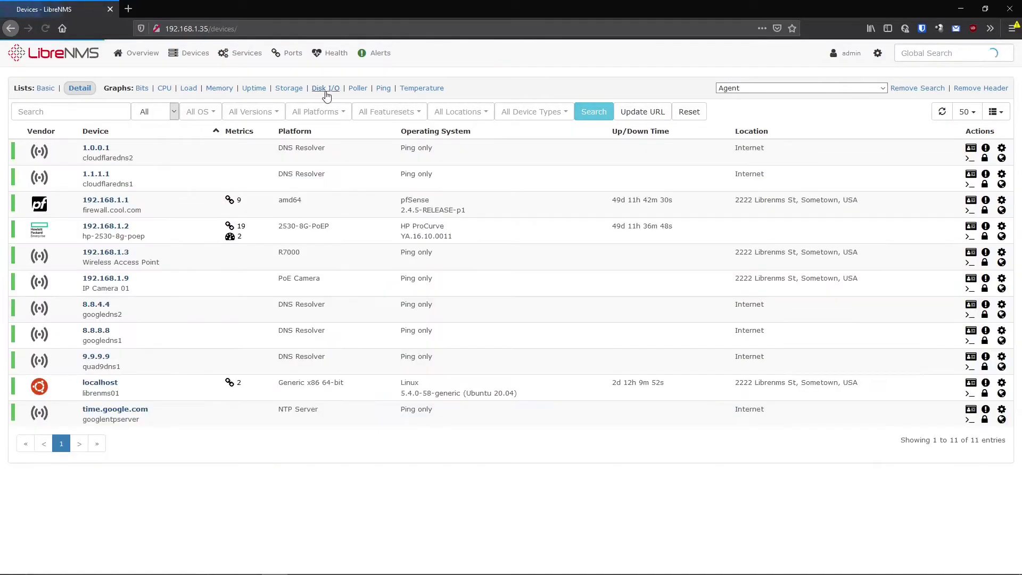
Step: Filter the device list to the DNS Resolver platform
click(271, 114)
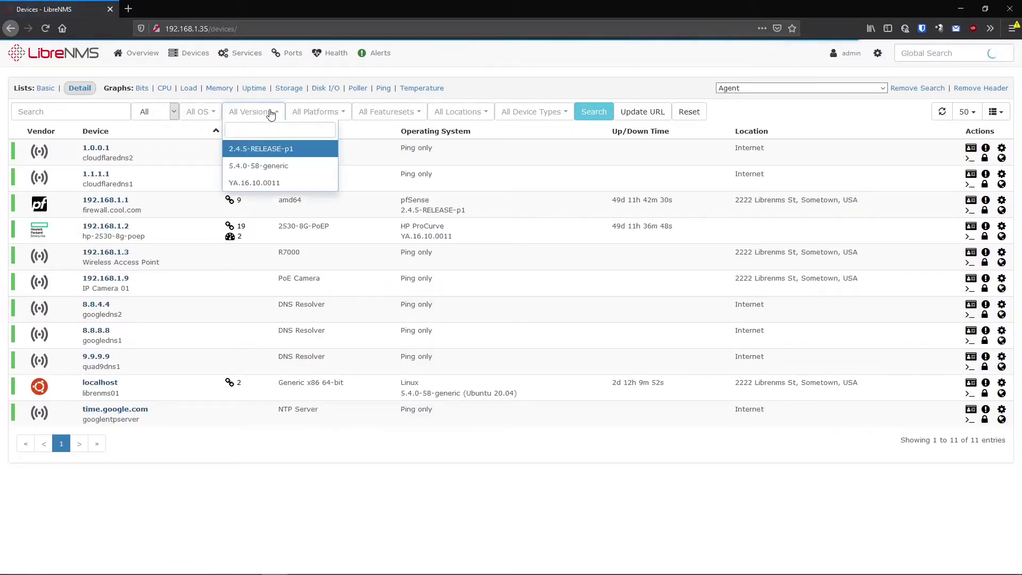
click(318, 111)
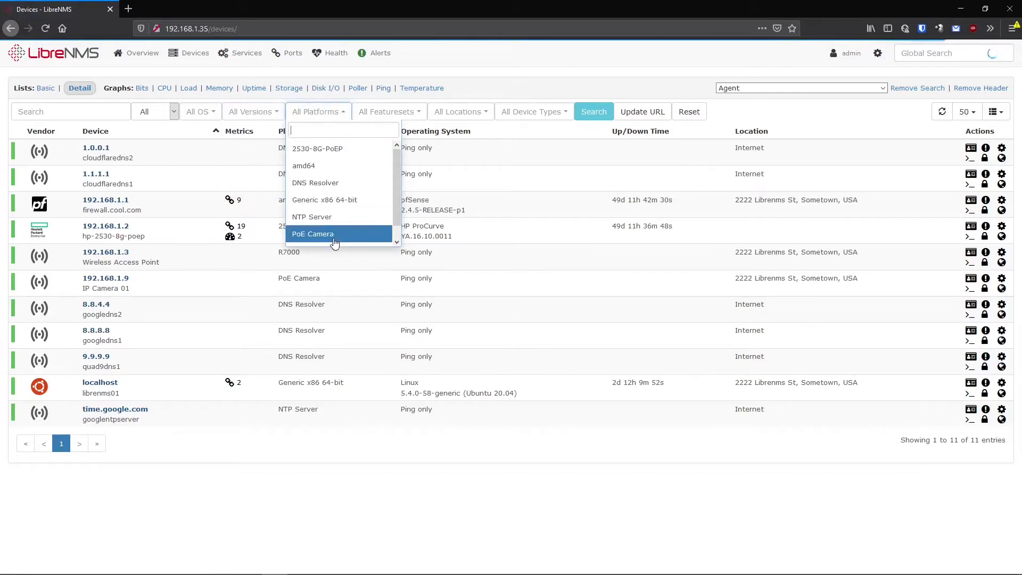
click(347, 182)
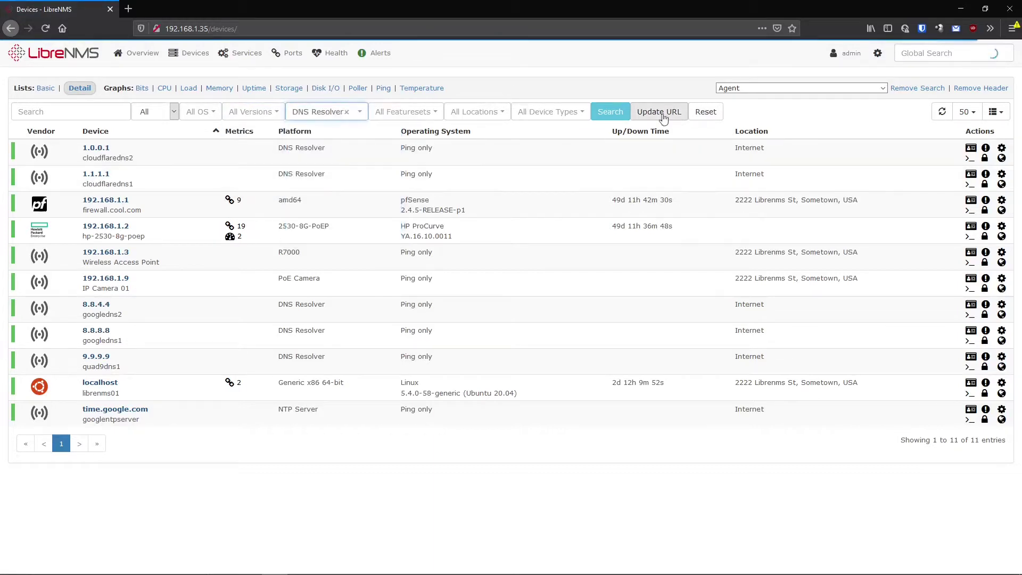
click(610, 111)
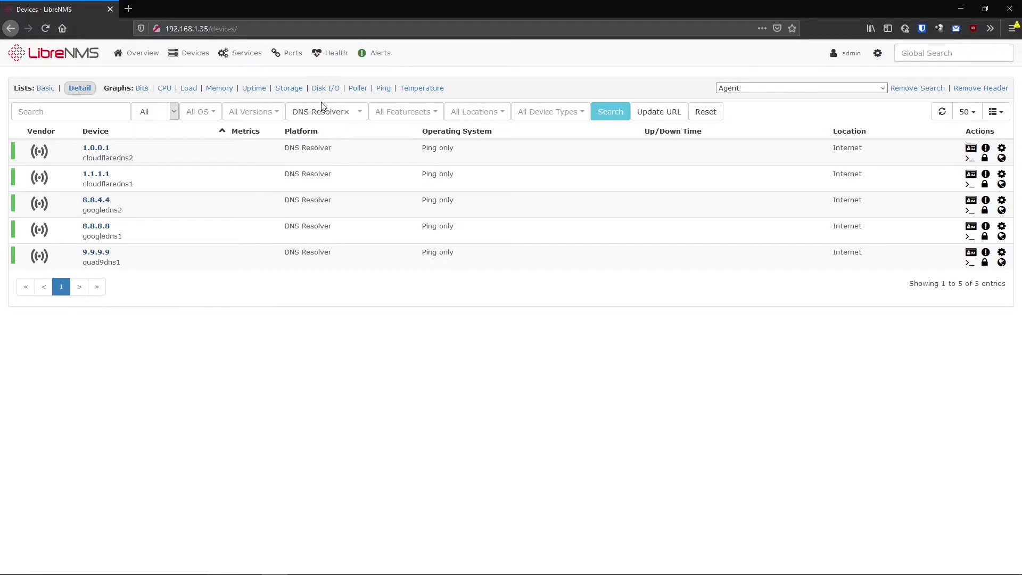
Step: Review the Platform filter choices, then Reset so all 11 devices are listed
mouse_move(235, 60)
mouse_move(375, 53)
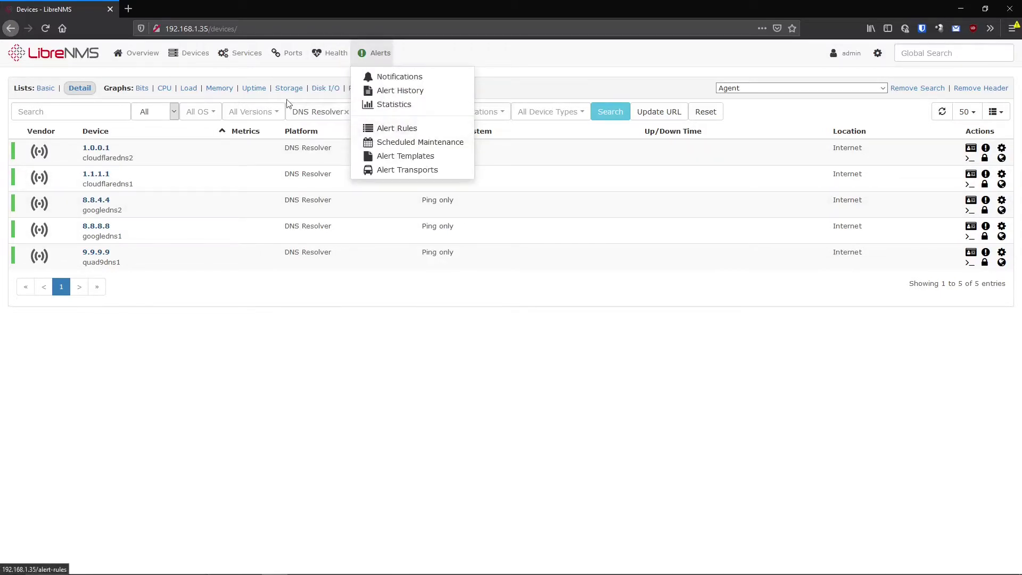
mouse_move(186, 55)
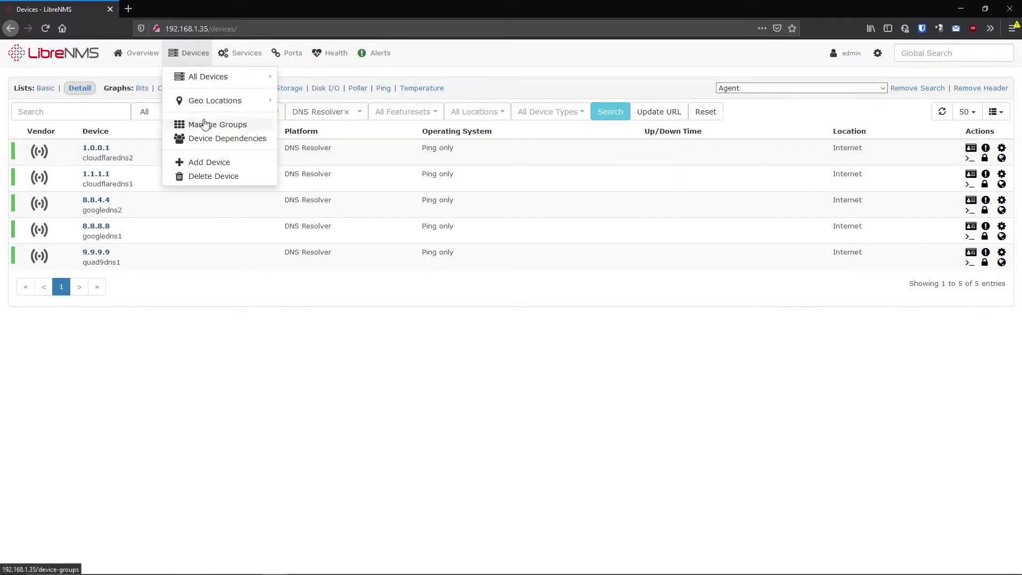
click(343, 114)
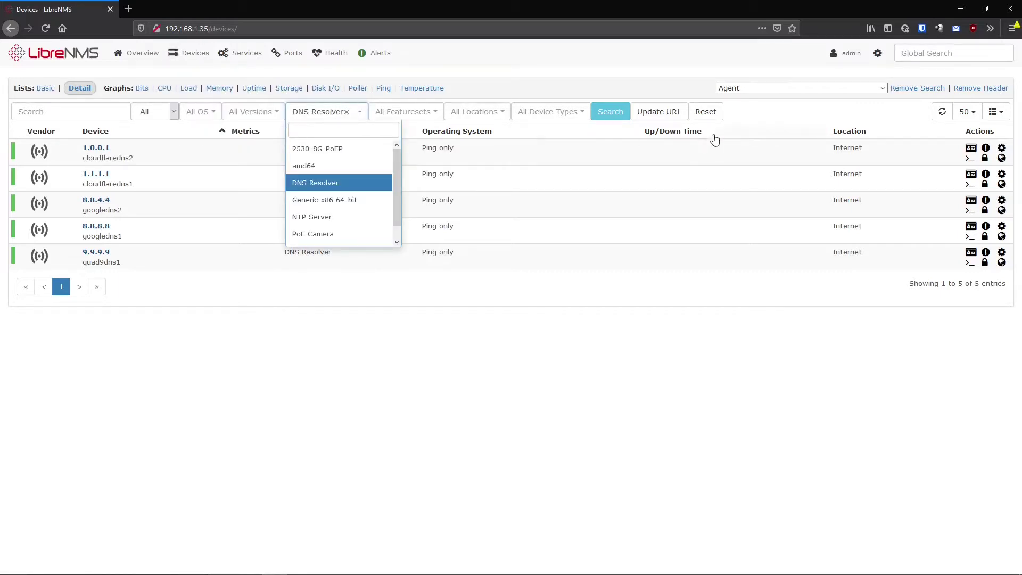
click(707, 113)
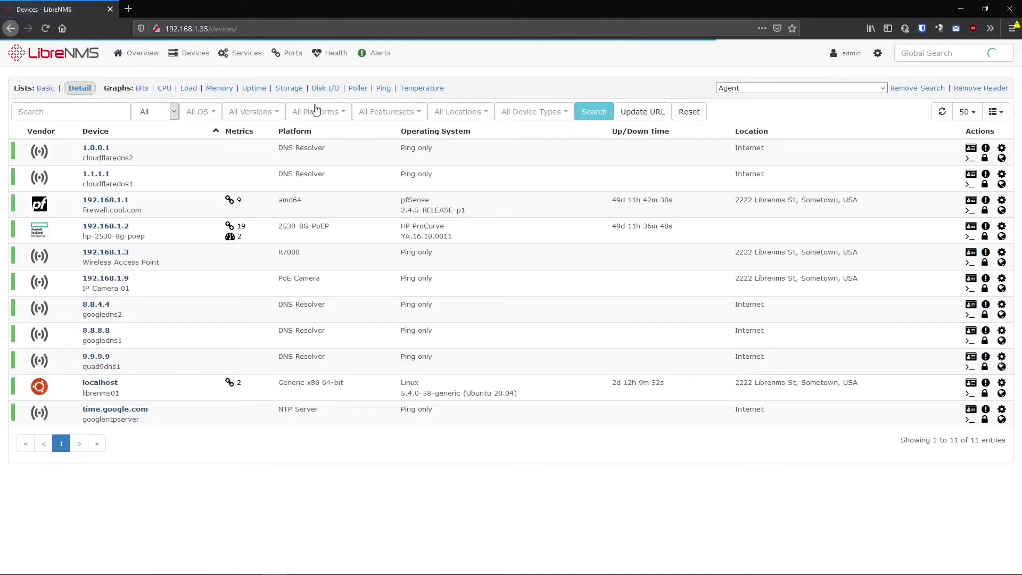
Step: Look at Devices > Manage Groups, then return to the All Devices list
mouse_move(191, 55)
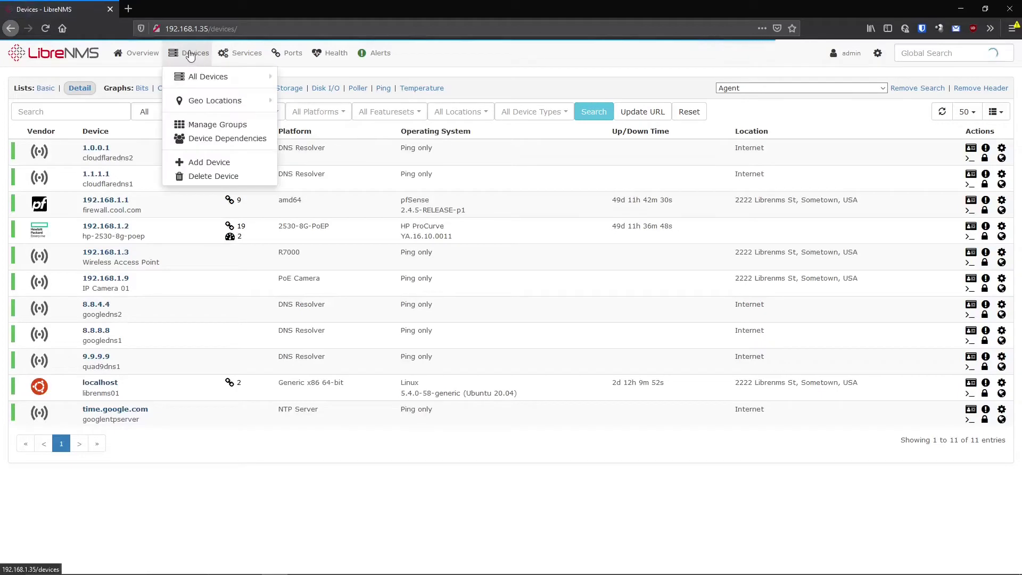
click(188, 127)
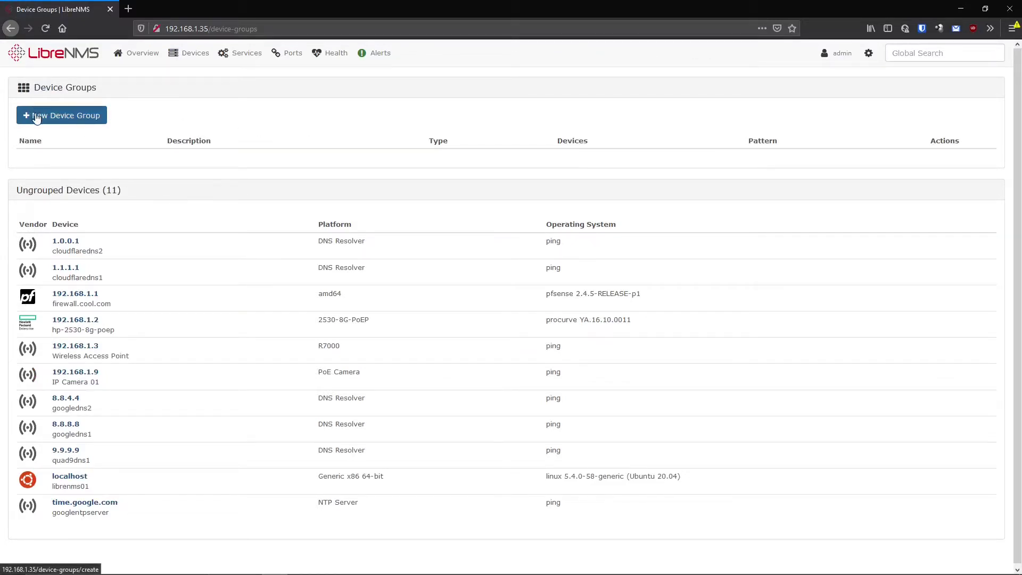
mouse_move(194, 51)
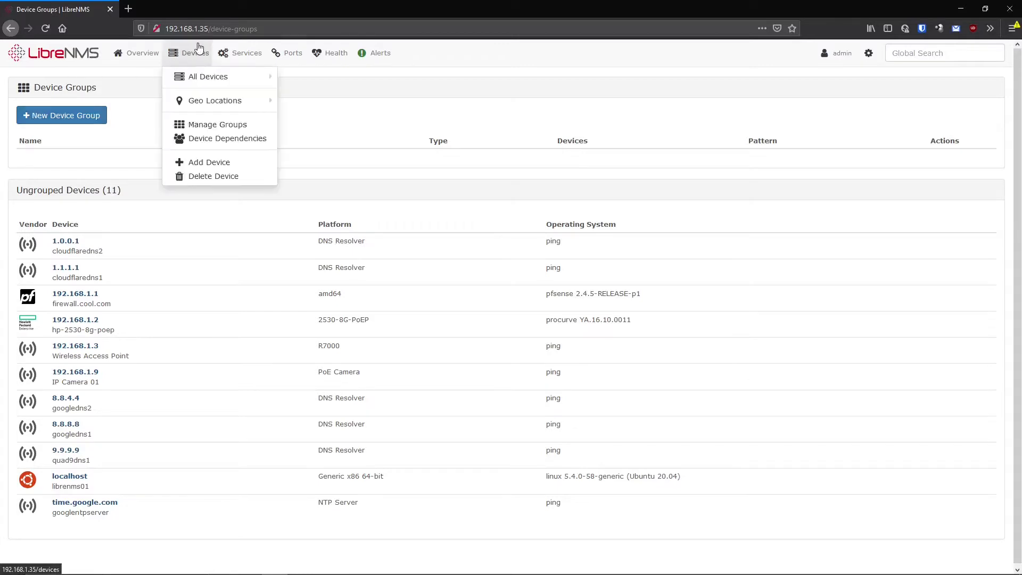
click(193, 77)
Step: Filter devices to version 2.4.5-RELEASE-p1, leaving only the pfSense firewall
click(249, 110)
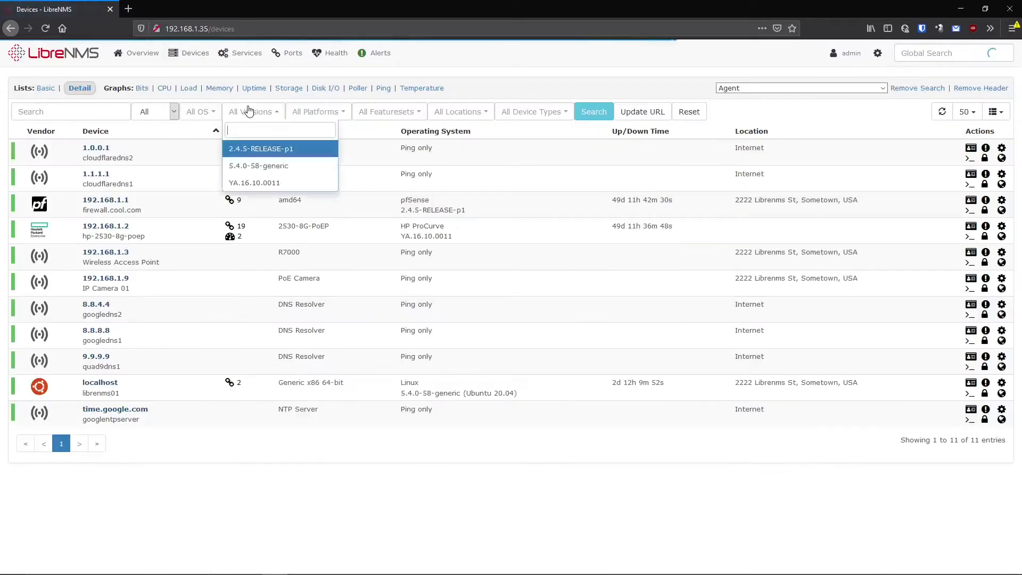
click(260, 149)
click(622, 111)
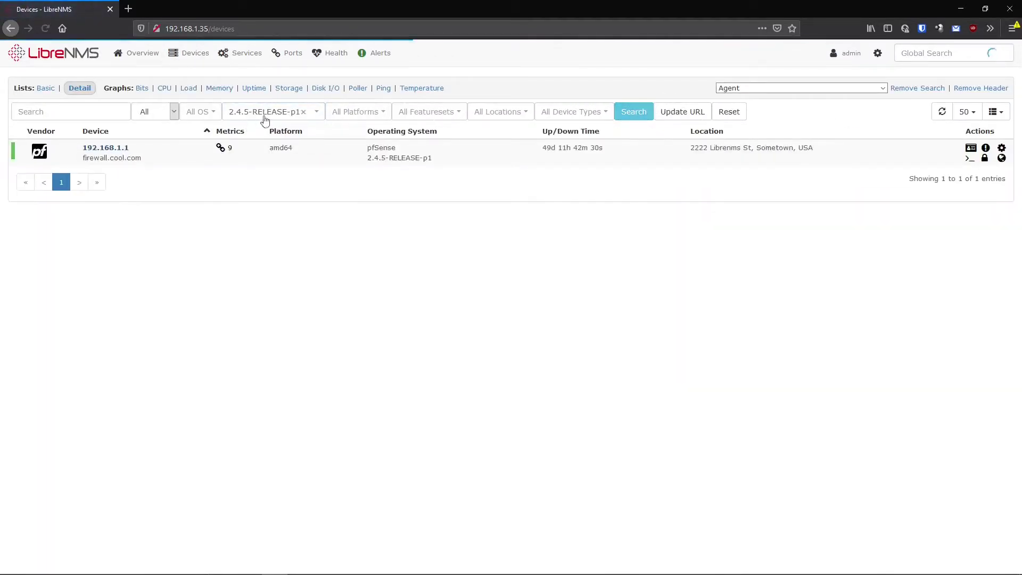
click(271, 113)
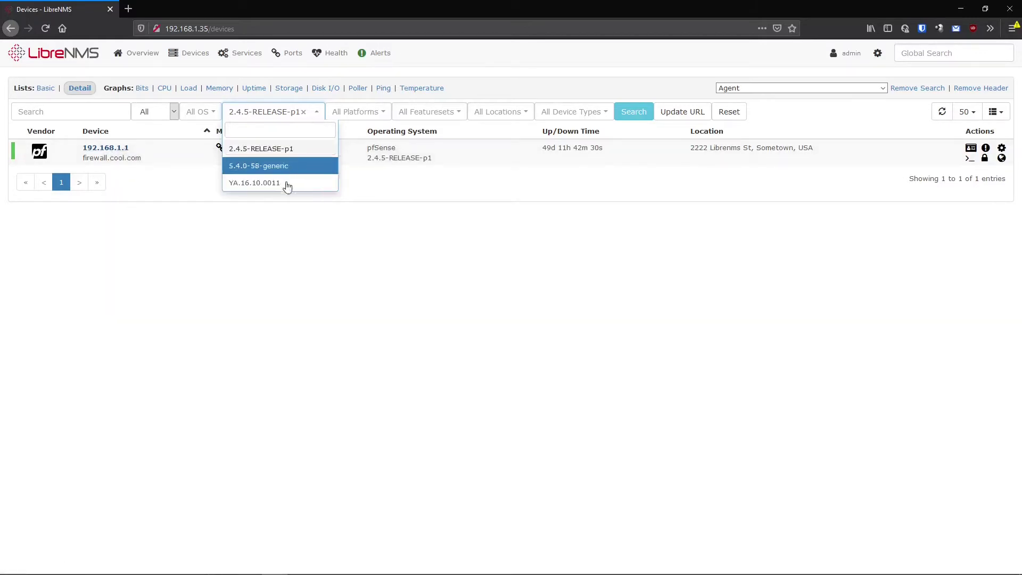
Step: Copy the version text 2.4.5-RELEASE-p1 from the pfSense row's Operating System cell
mouse_move(108, 151)
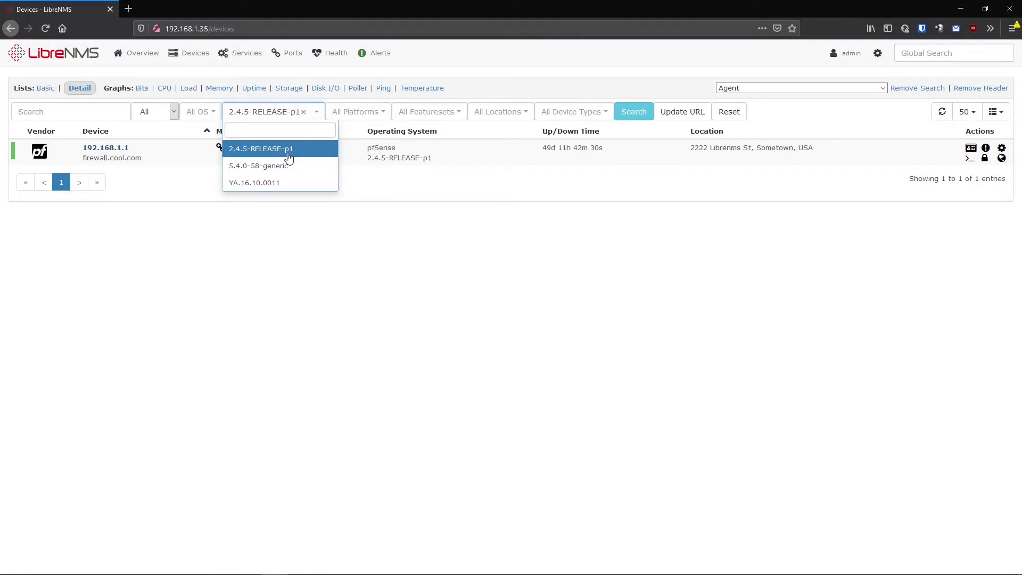
click(288, 153)
drag(464, 165, 367, 165)
right_click(371, 165)
click(394, 171)
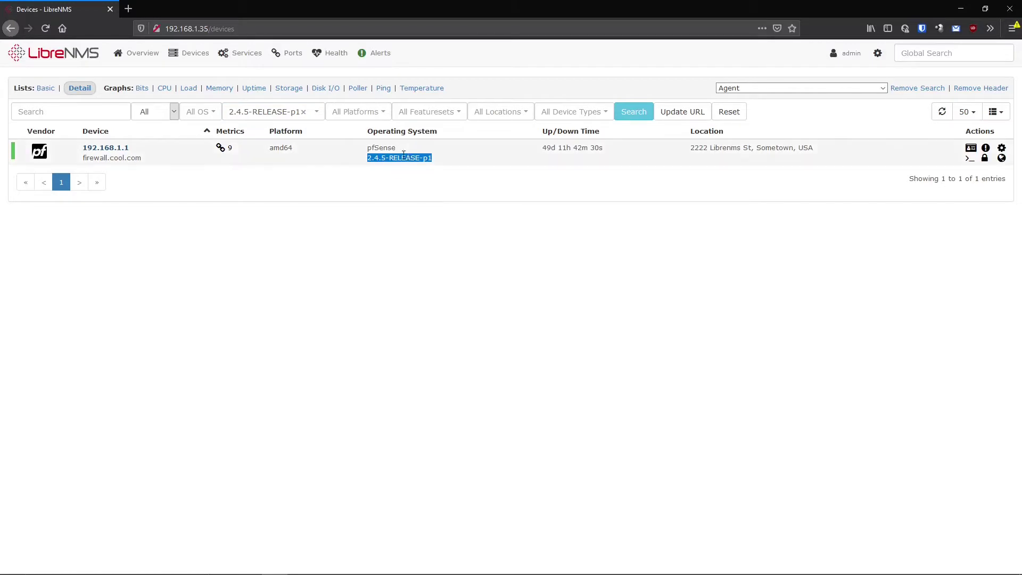
mouse_move(191, 53)
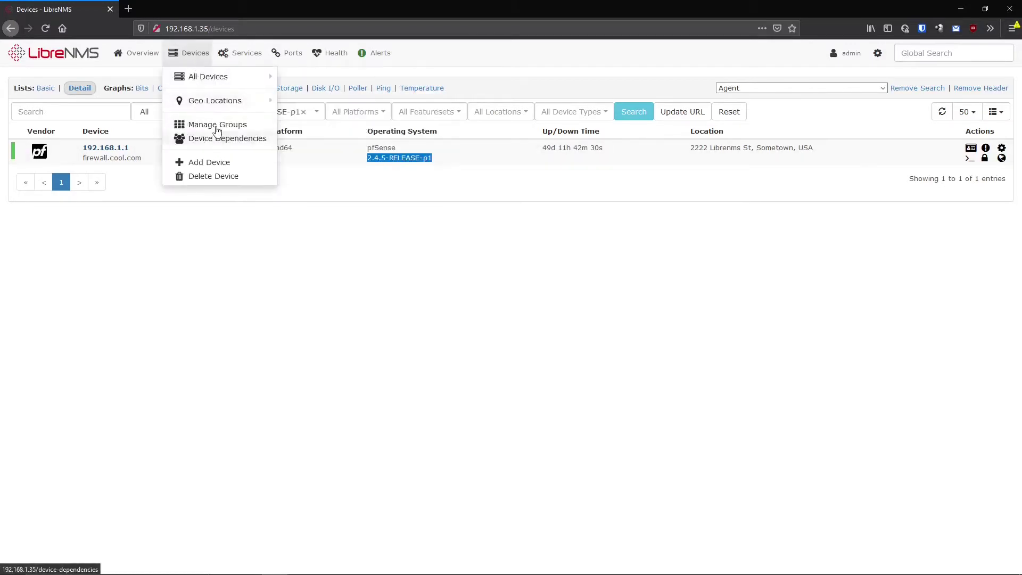
click(193, 125)
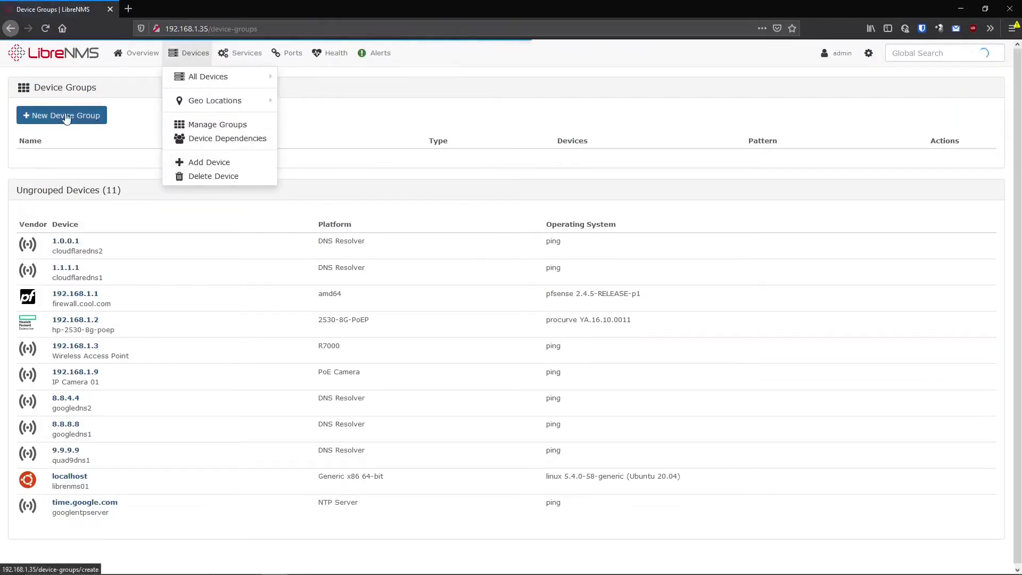
Step: Start a new device group with name and description 2.4.5-RELEASE-p1
click(69, 114)
click(472, 101)
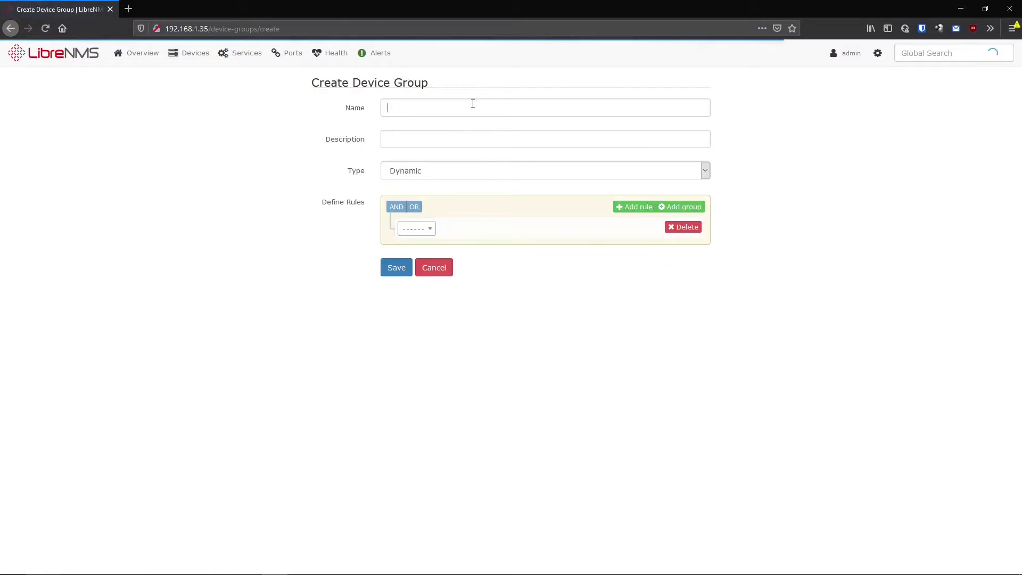
key(ctrl+v)
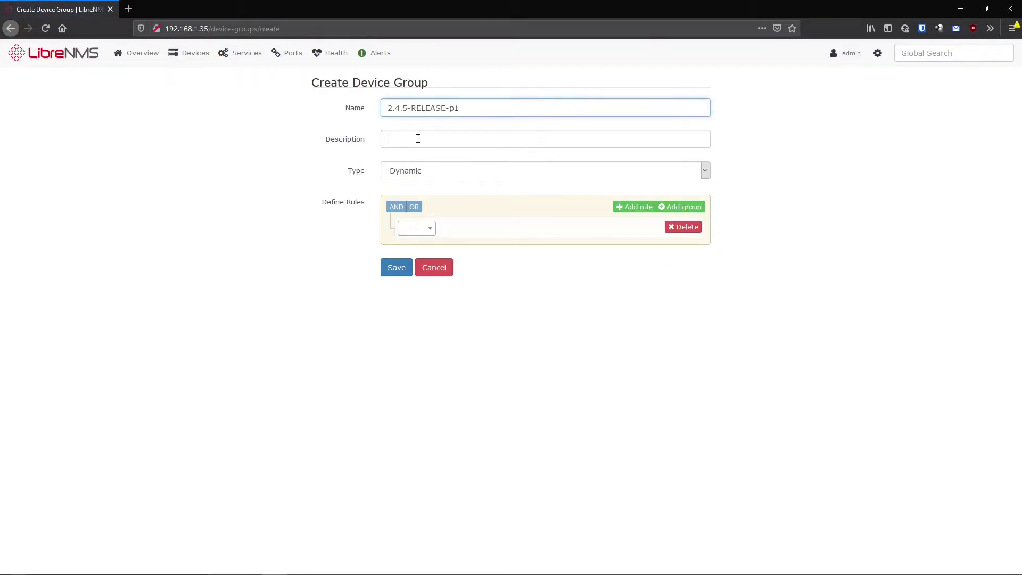
click(418, 139)
key(ctrl+v)
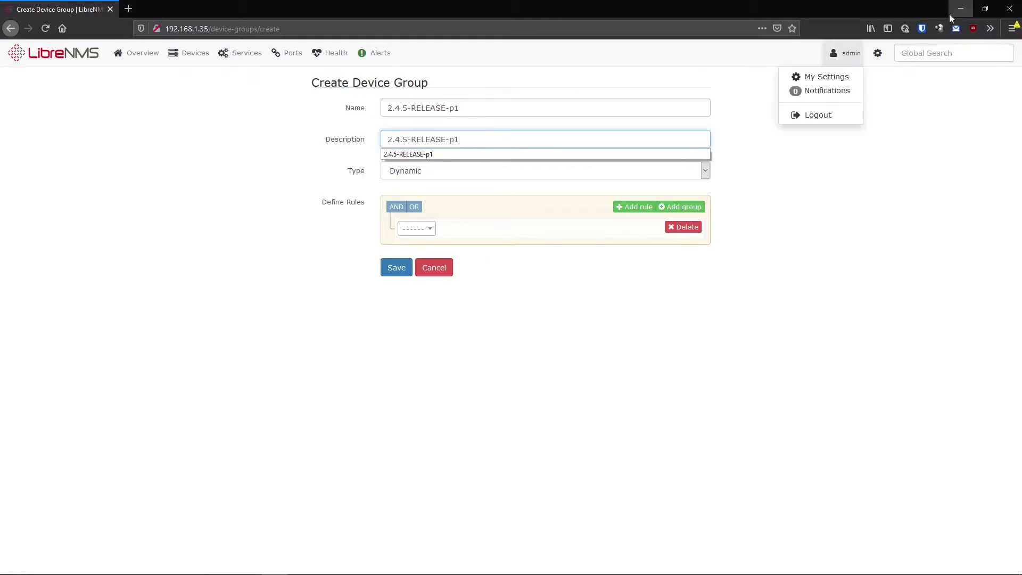
click(471, 155)
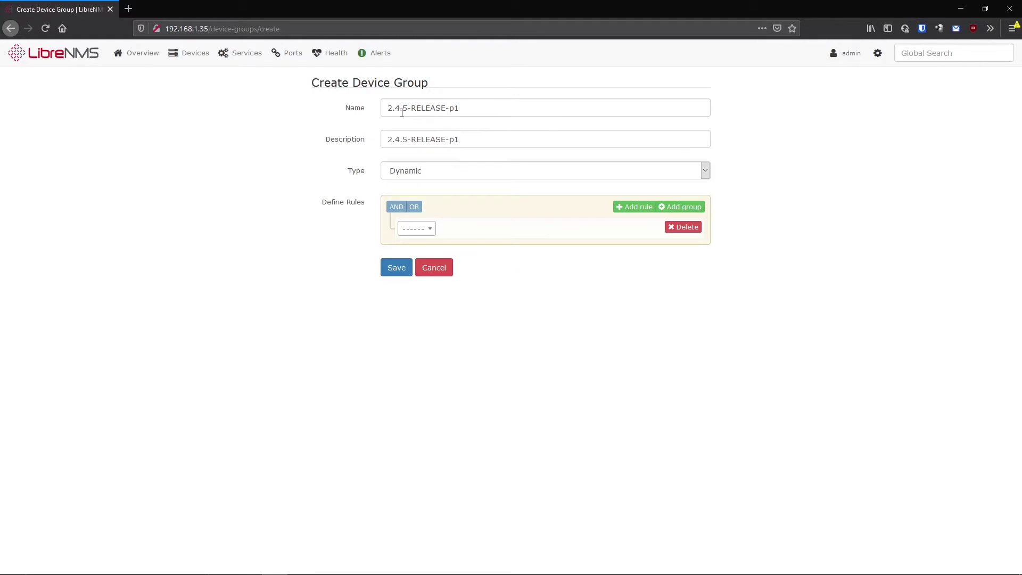
Step: Browse the available fields for the group's first rule
click(426, 230)
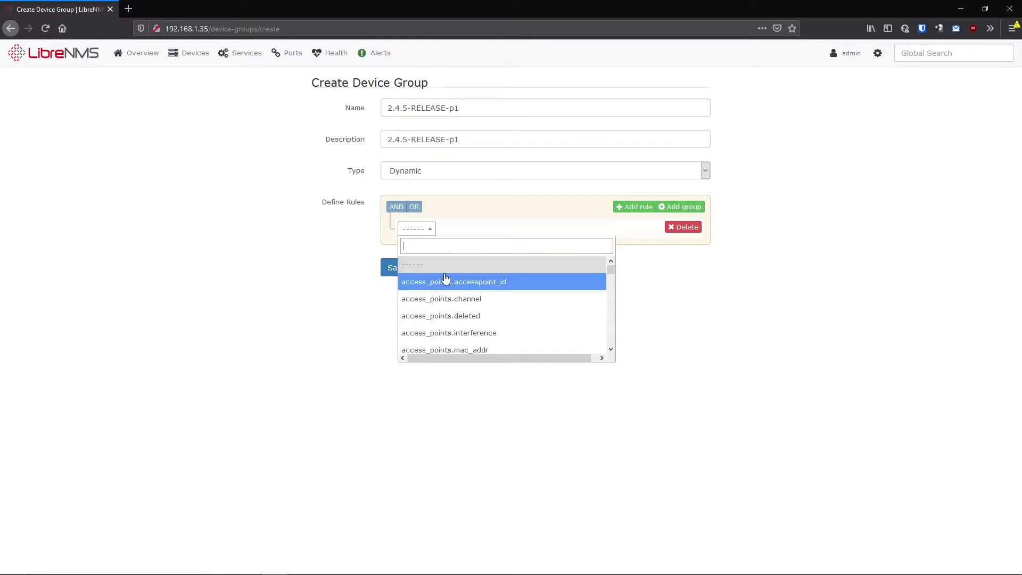
scroll(446, 279, down, 10)
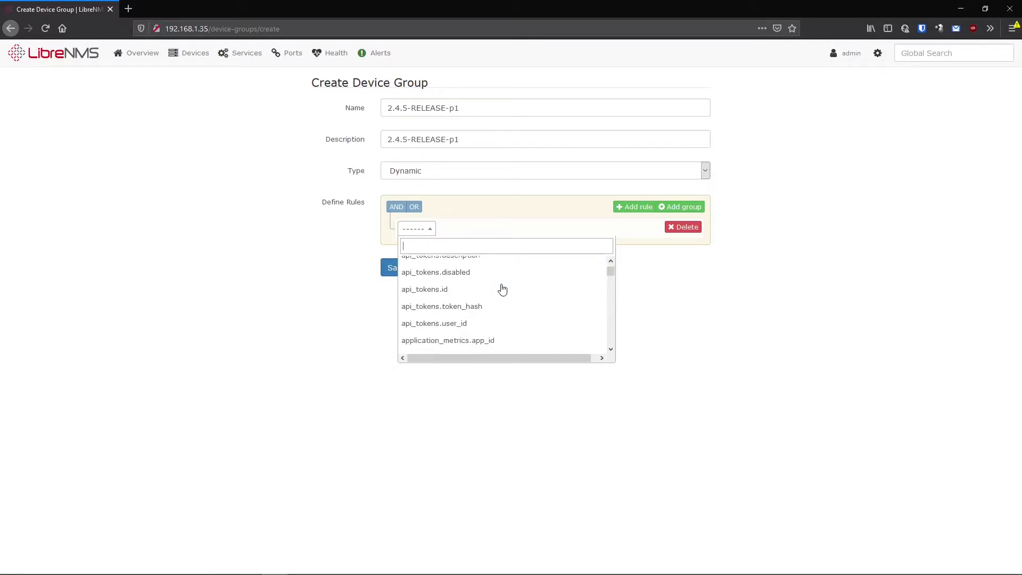
scroll(502, 289, down, 20)
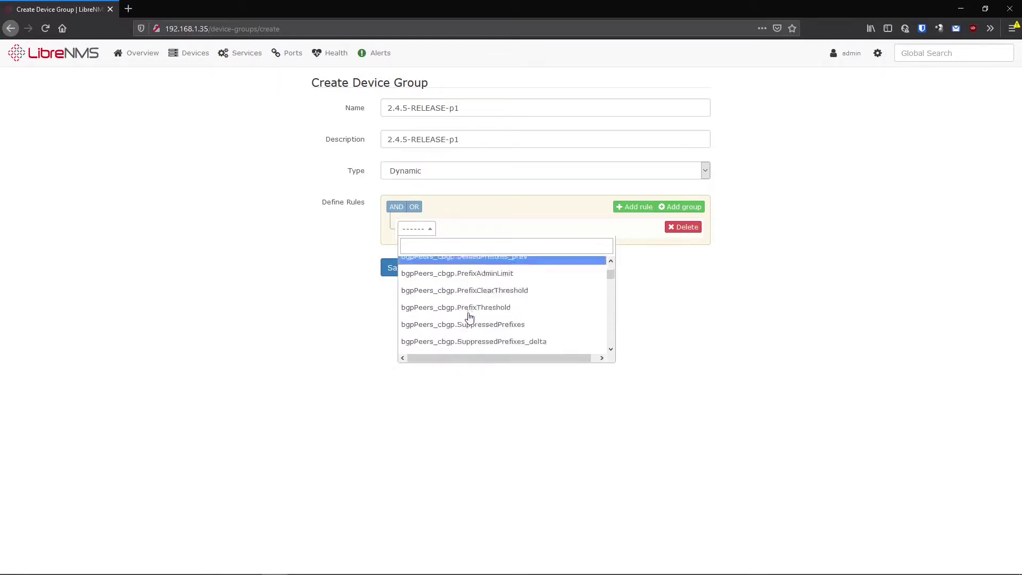
scroll(469, 320, down, 20)
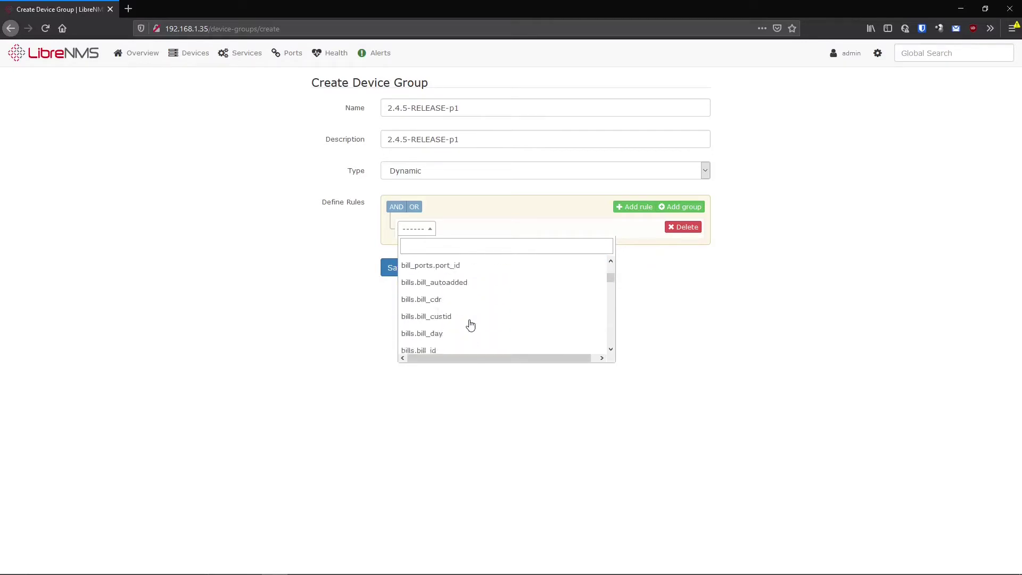
scroll(471, 319, down, 20)
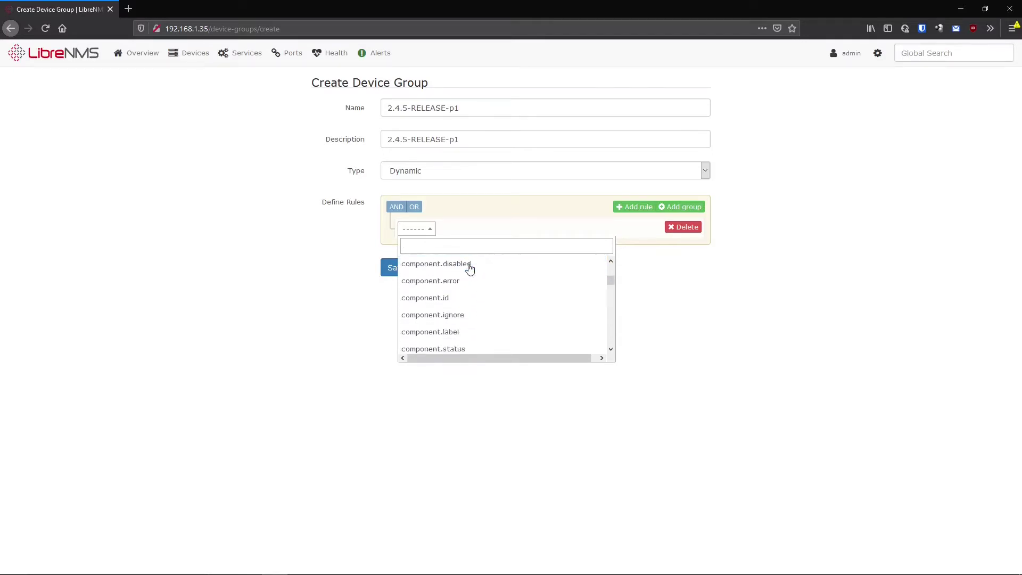
scroll(479, 298, down, 20)
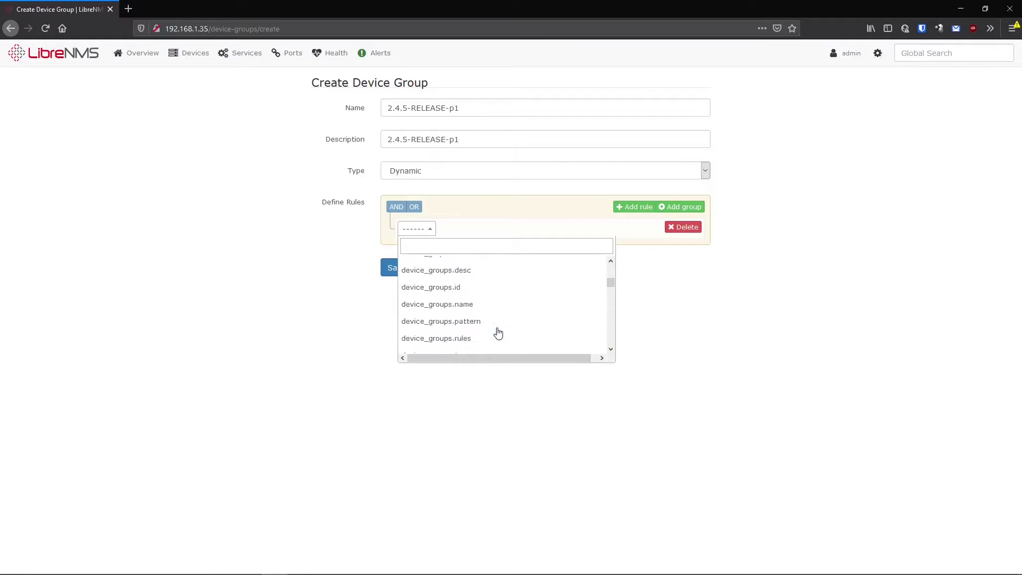
scroll(498, 332, down, 1)
mouse_move(183, 60)
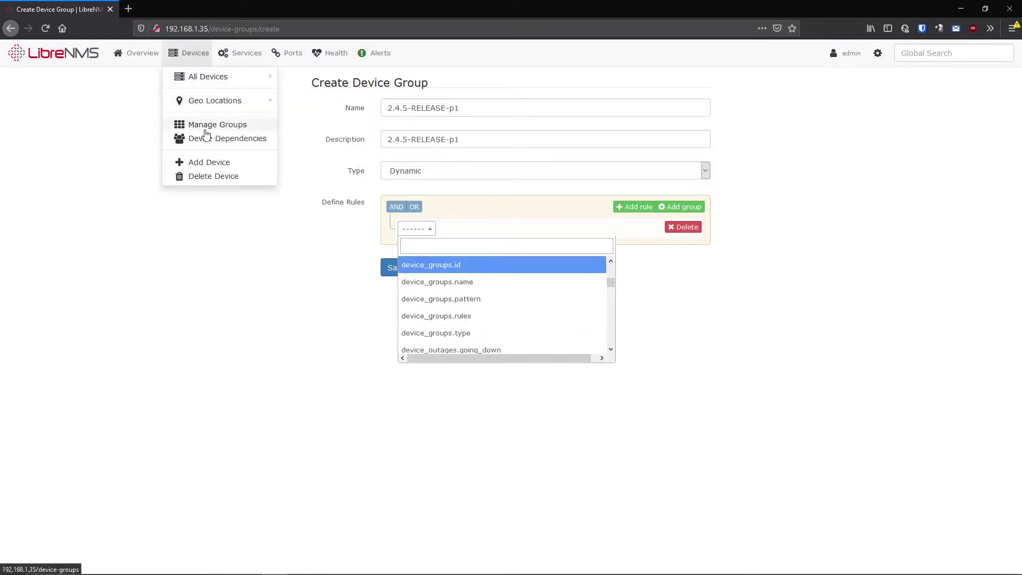
Step: Return to Manage Groups and begin another new device group
click(201, 77)
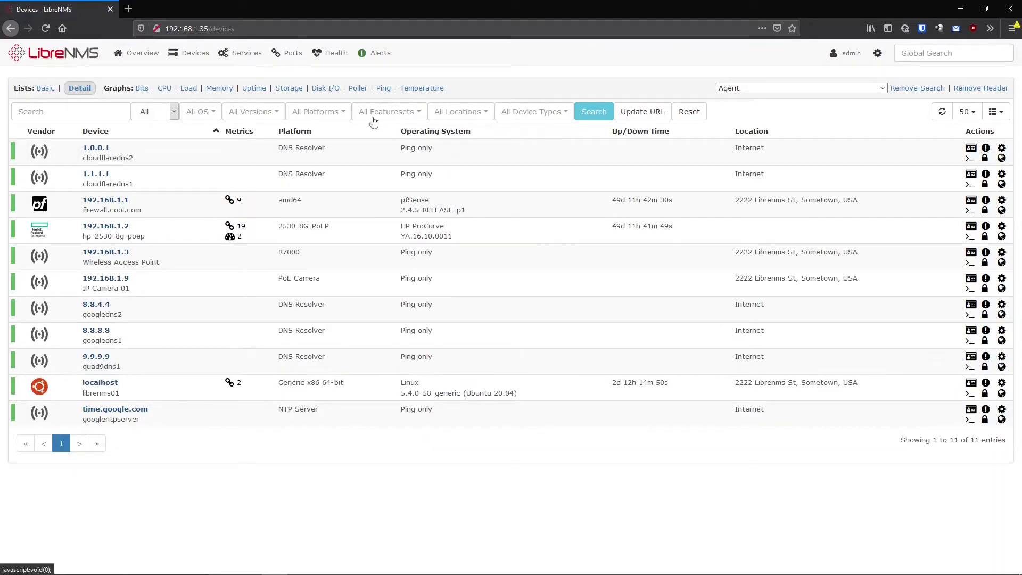
mouse_move(187, 53)
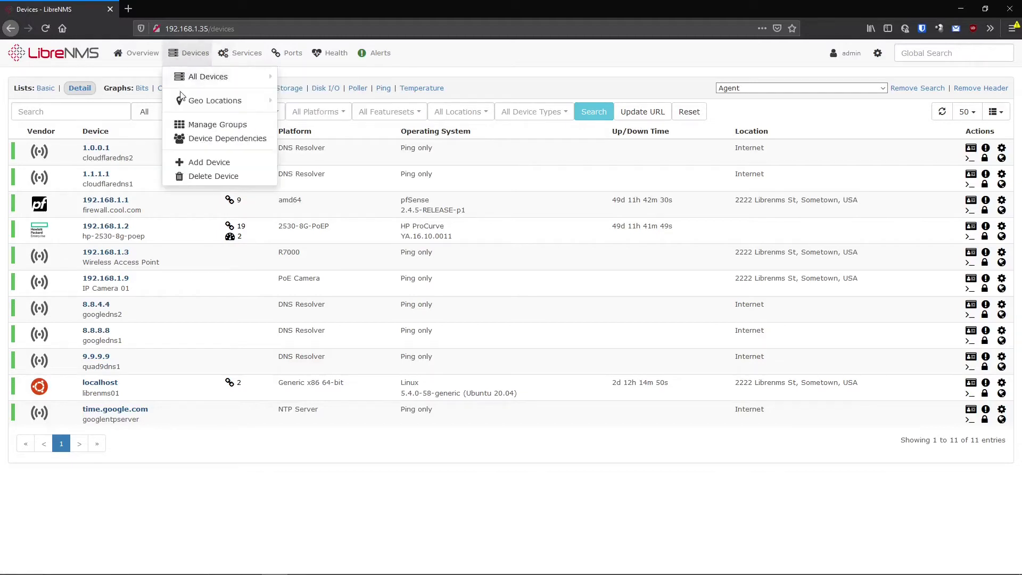
click(224, 124)
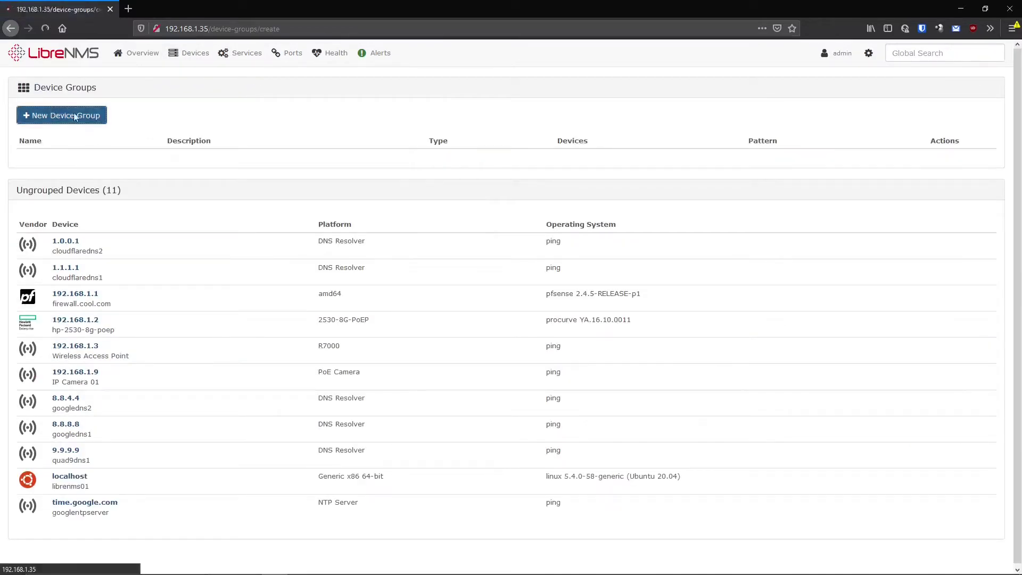
click(90, 115)
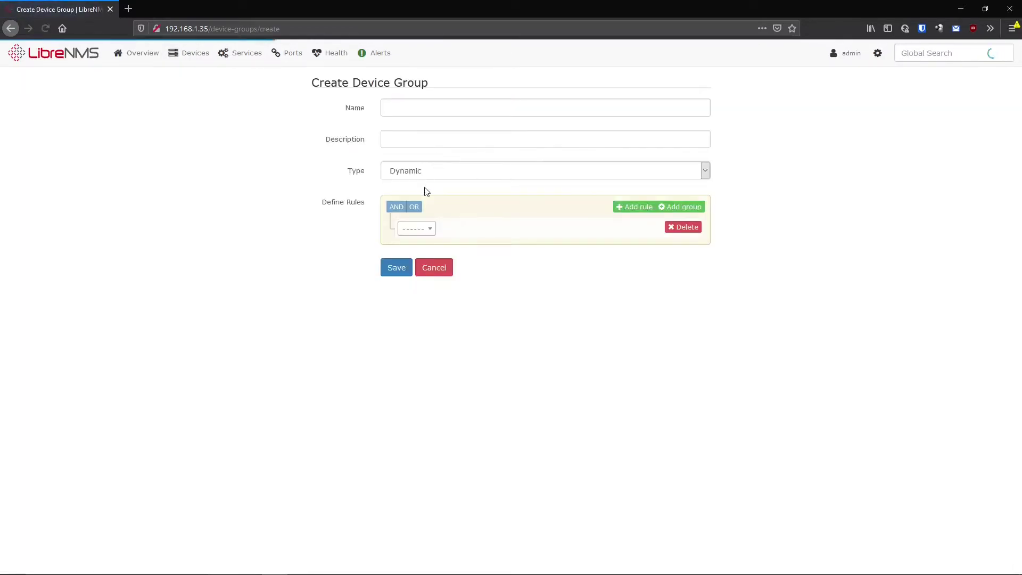
Step: Scroll through the rule field list looking for the version field
click(431, 229)
scroll(469, 309, down, 10)
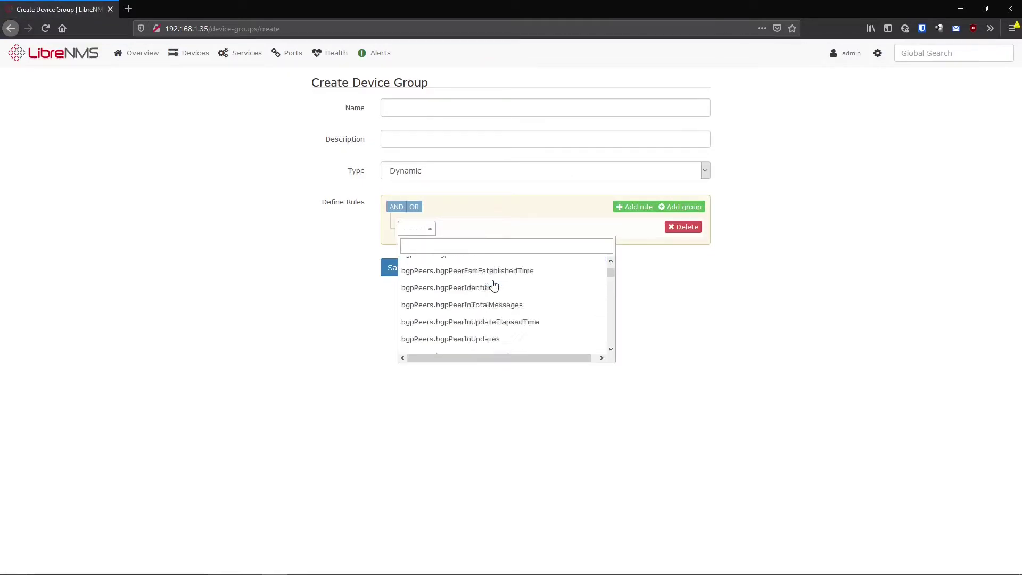
scroll(494, 286, down, 10)
scroll(463, 298, down, 10)
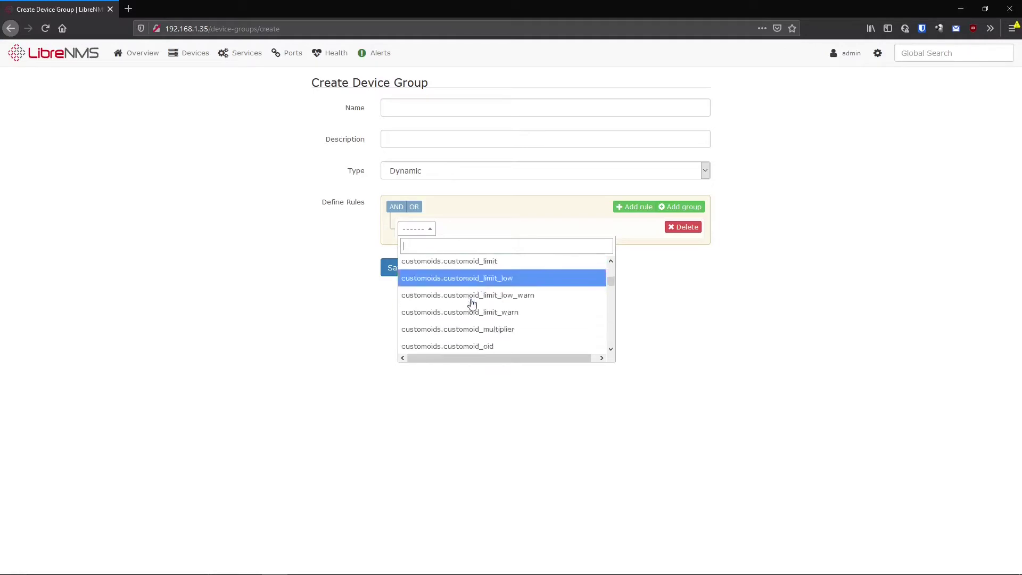
scroll(472, 303, down, 10)
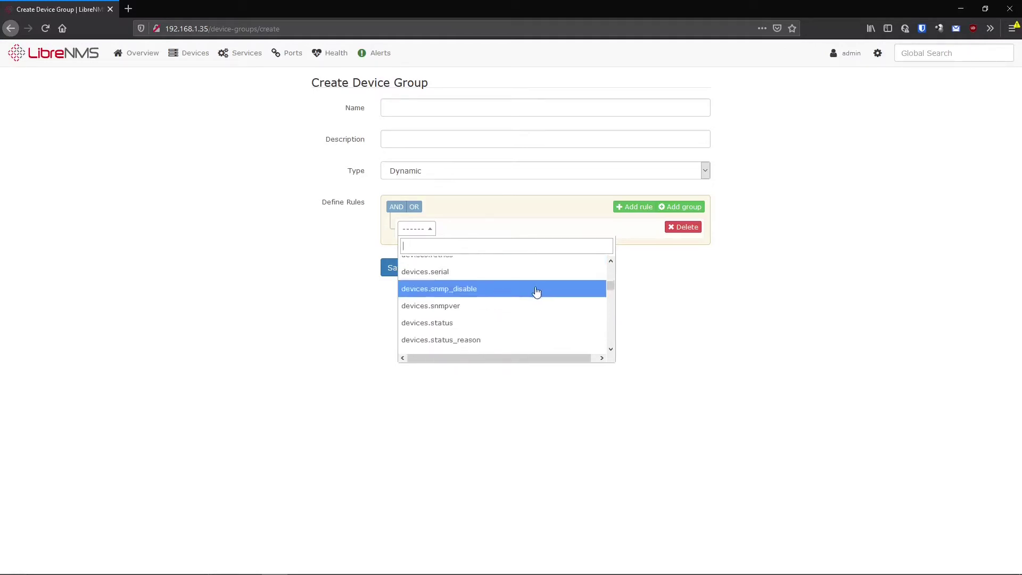
scroll(537, 293, down, 10)
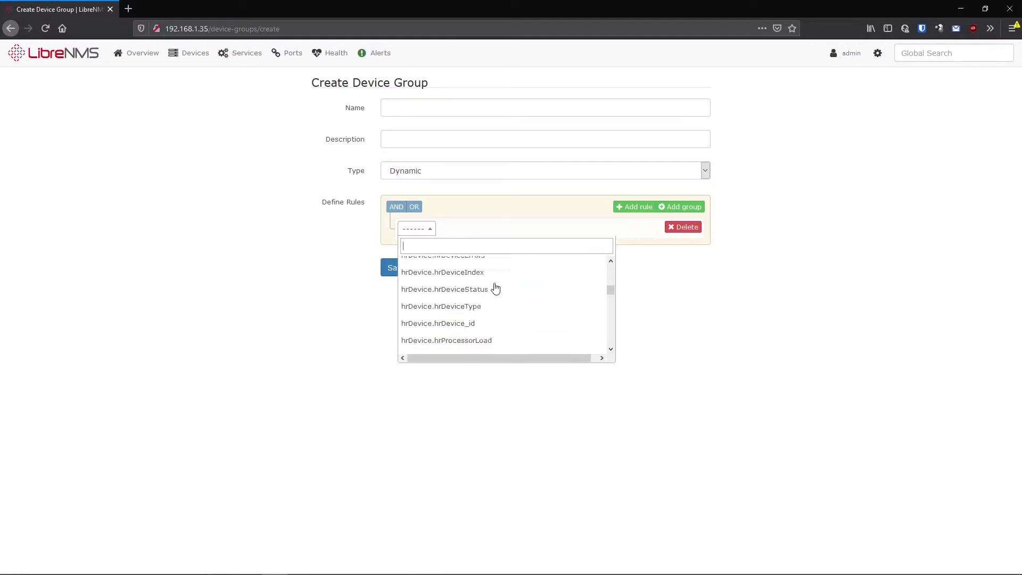
scroll(500, 293, down, 10)
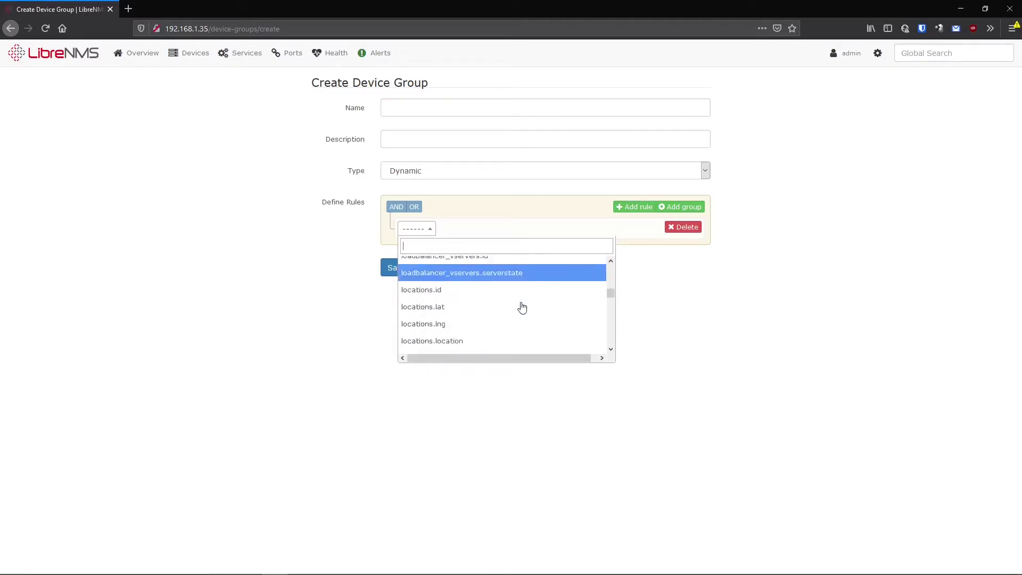
scroll(520, 307, down, 2)
scroll(512, 309, down, 9)
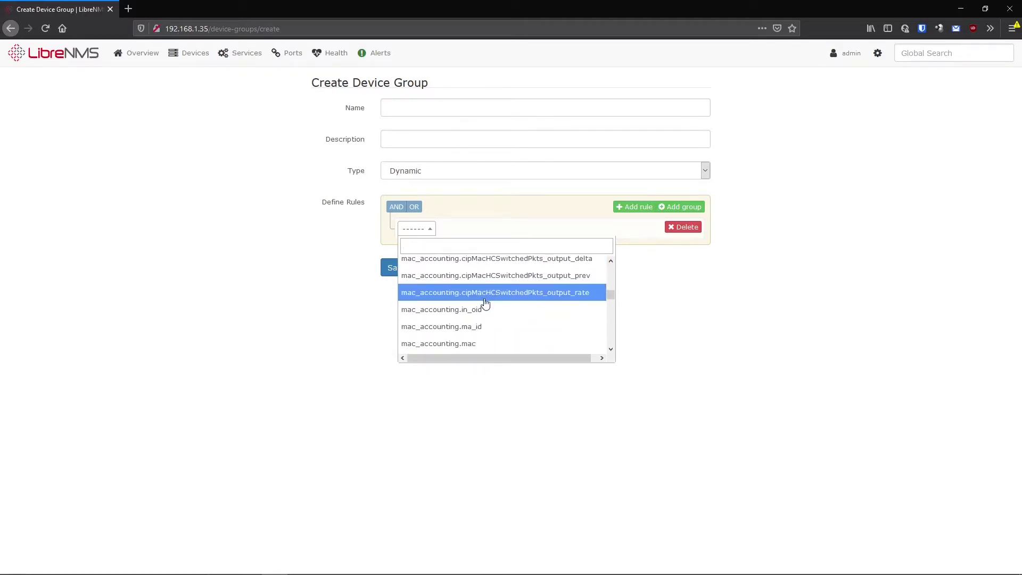
scroll(483, 302, down, 3)
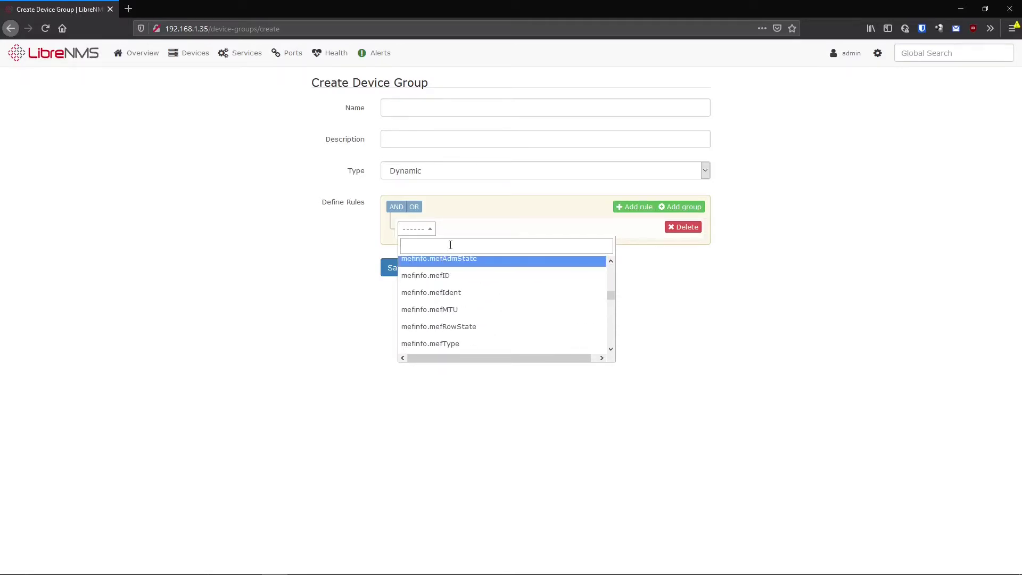
Step: Search 'versi' and set the first rule's field to devices.version
text(deice)
key(BackSpace)
key(BackSpace)
key(BackSpace)
key(BackSpace)
key(BackSpace)
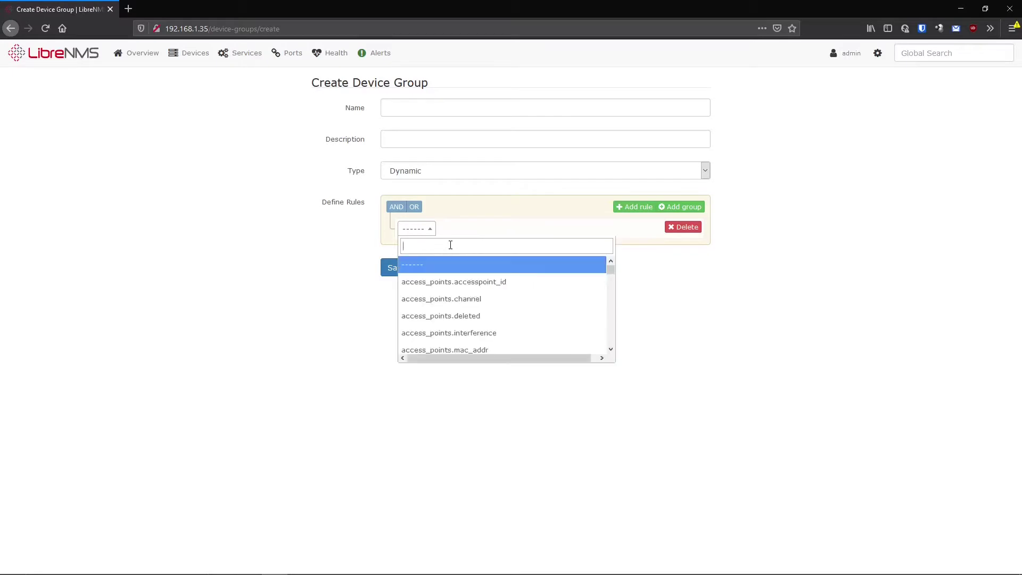
text(verison)
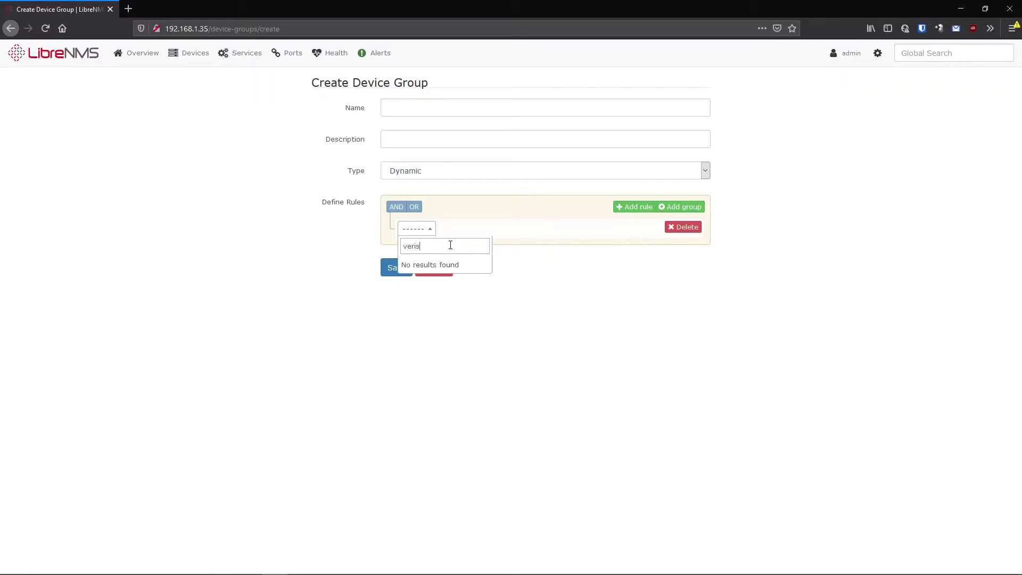
key(BackSpace)
key(BackSpace)
key(BackSpace)
key(BackSpace)
key(BackSpace)
text(vers)
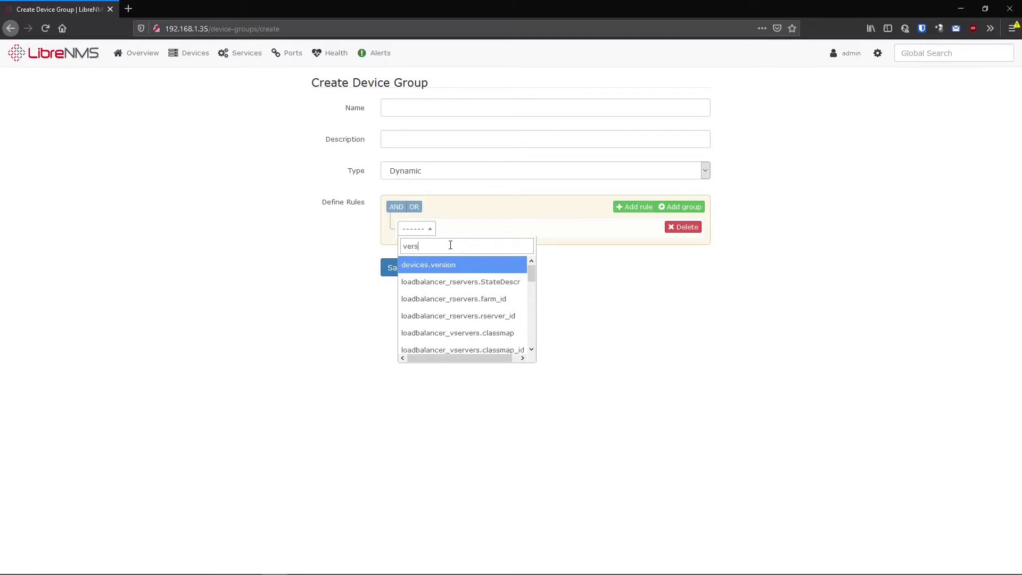
text(i)
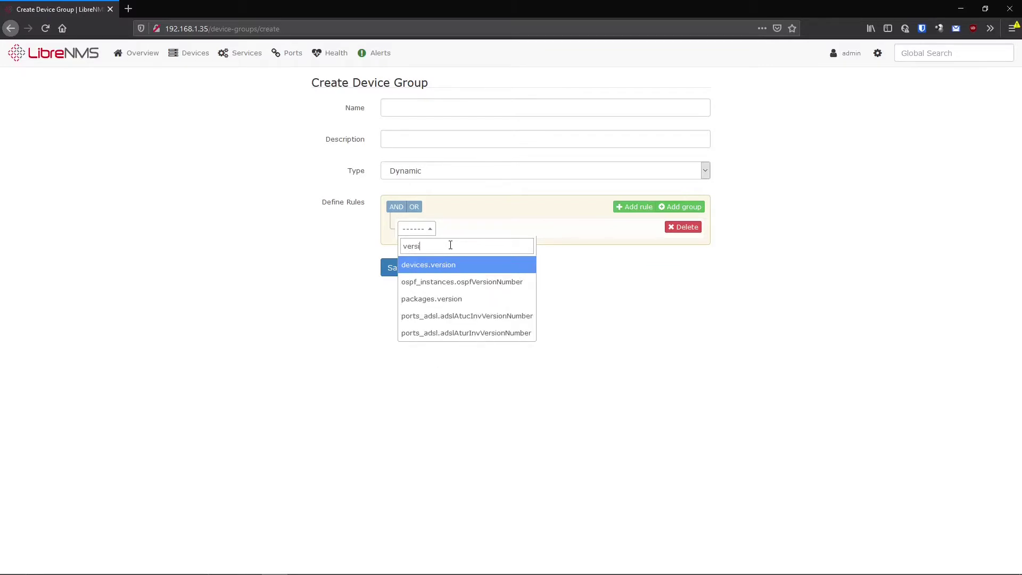
key(Return)
click(504, 236)
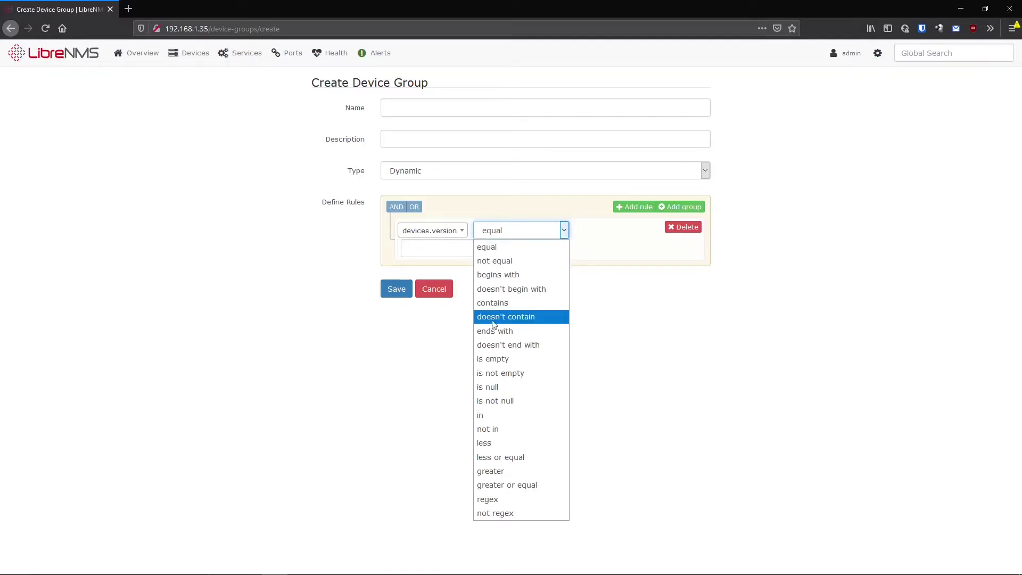
Step: Paste the version as the rule value, then trim it to 2.4.5
click(437, 256)
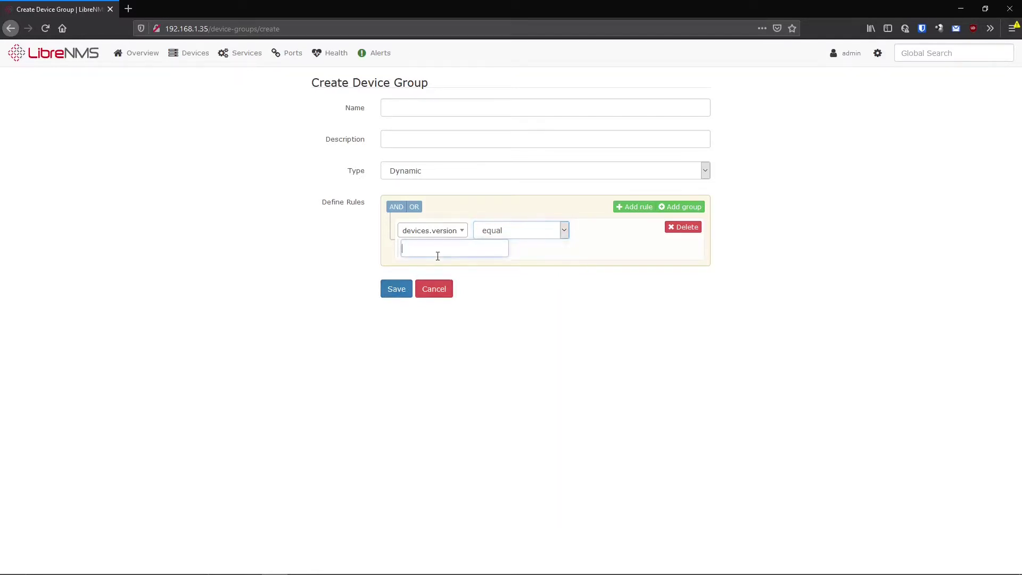
text(2.4.5-RELEASE-p1)
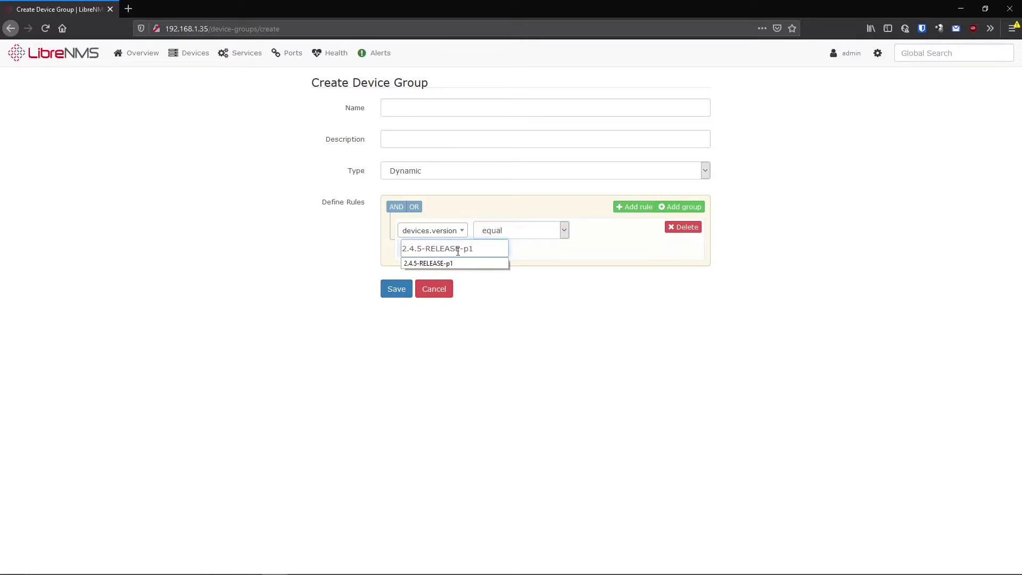
click(505, 256)
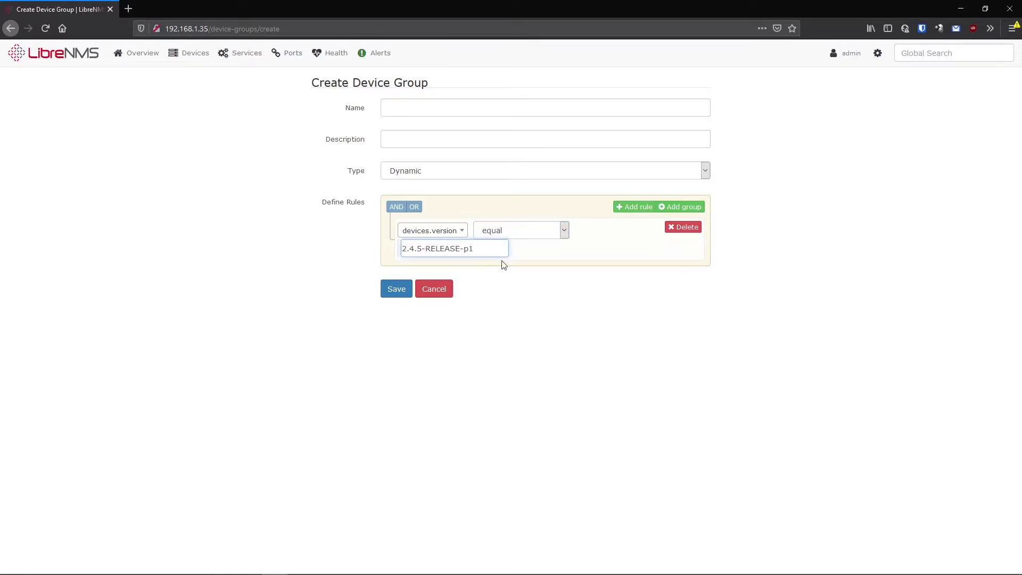
key(BackSpace)
text(1)
key(BackSpace)
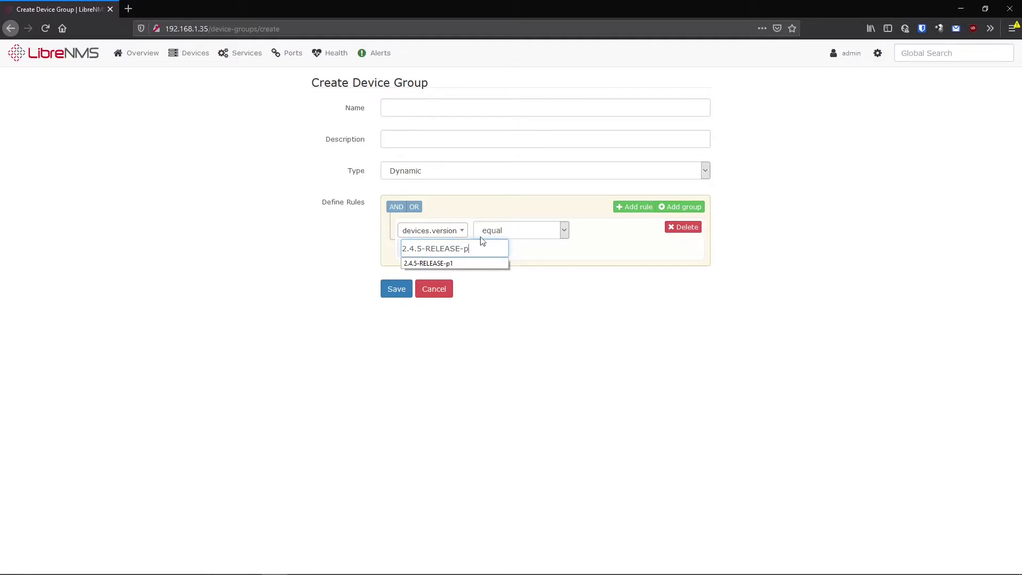
drag(426, 249, 566, 247)
key(BackSpace)
Step: Change the operator to contains and autocomplete the value to 2.4.5-RELEASE-p1
click(528, 234)
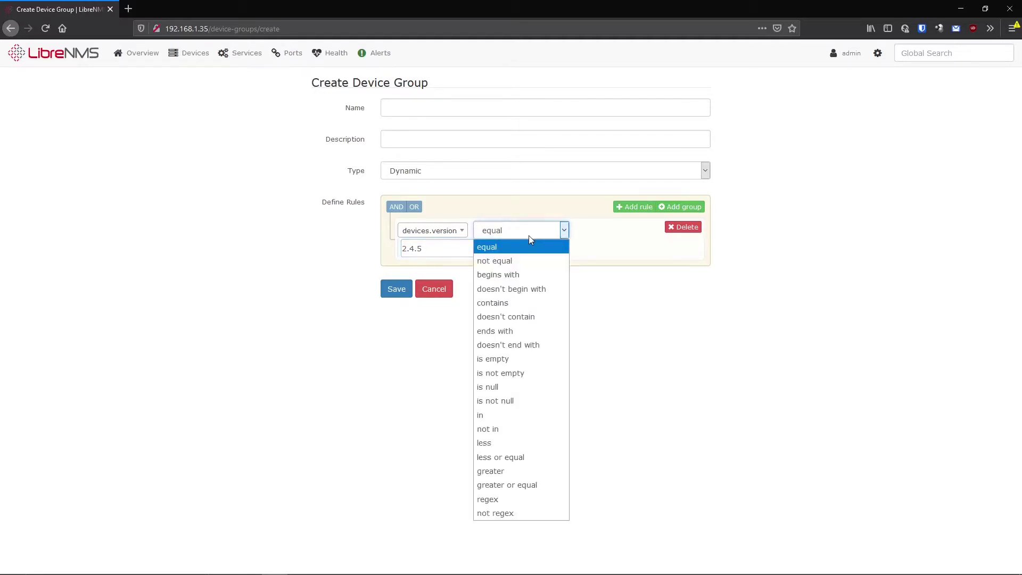
click(518, 304)
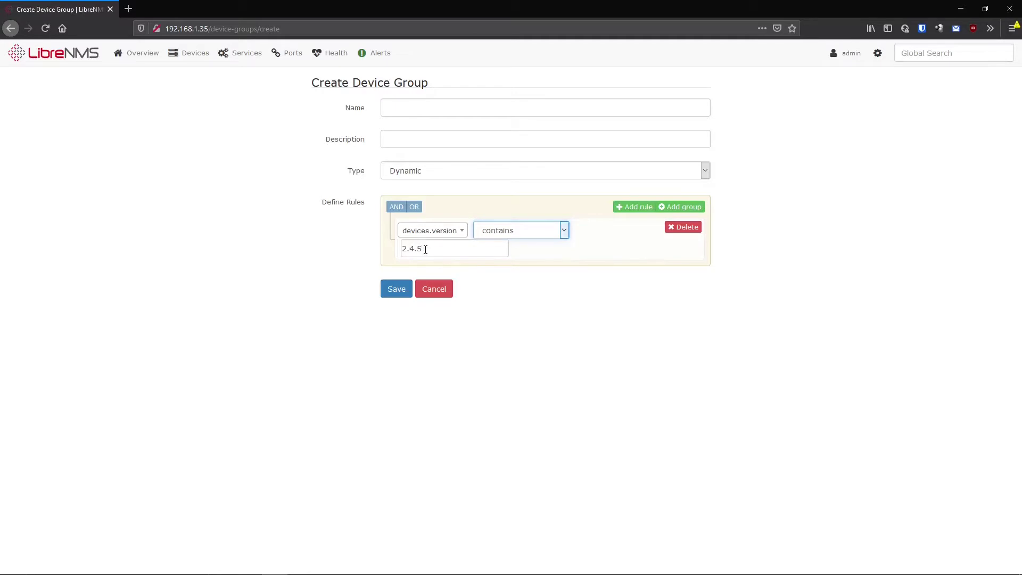
double_click(426, 249)
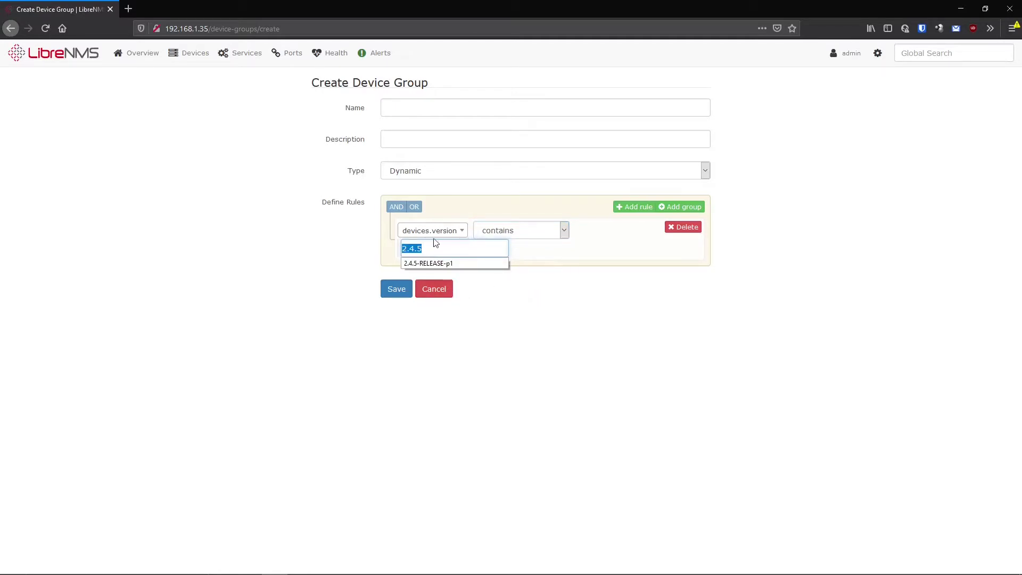
click(440, 251)
double_click(451, 253)
click(426, 106)
double_click(458, 254)
key(Down)
key(Return)
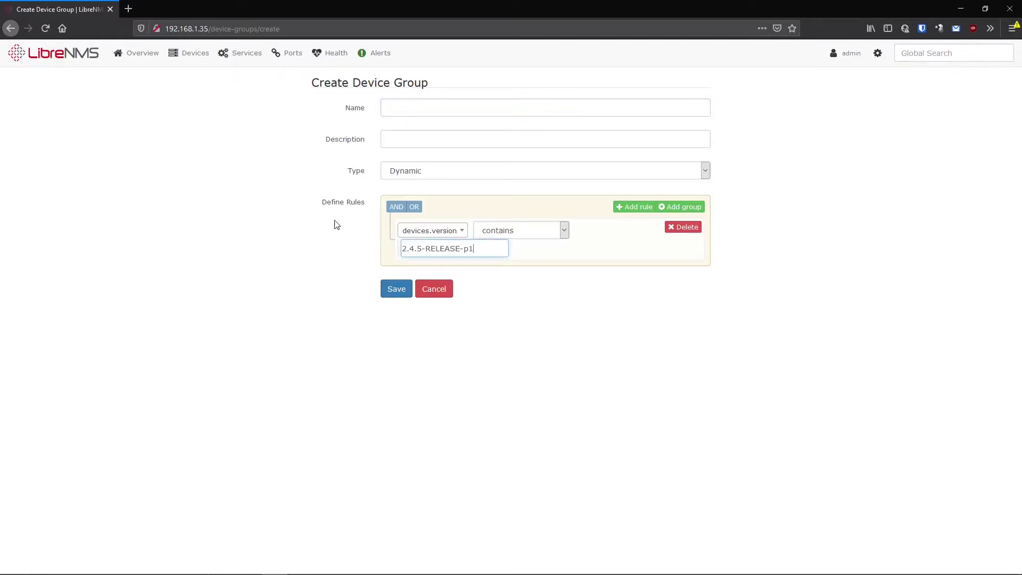
Step: Set name and description to 2.4.5-RELEASE-p1 and save the group
click(560, 229)
click(436, 109)
text(2.4.5-RELEASE-p1)
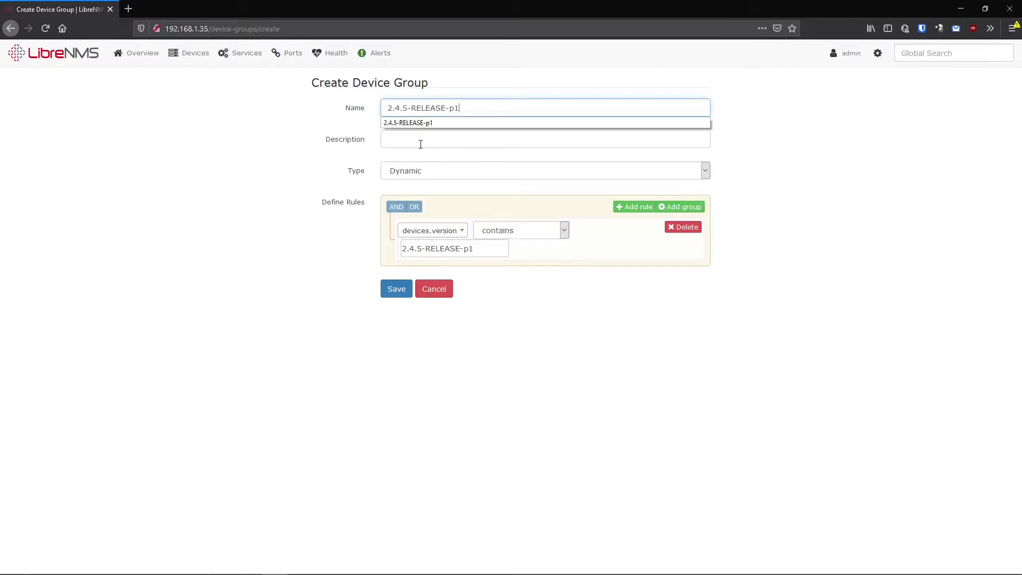
click(420, 144)
text(2.4.5-RELEASE-p1)
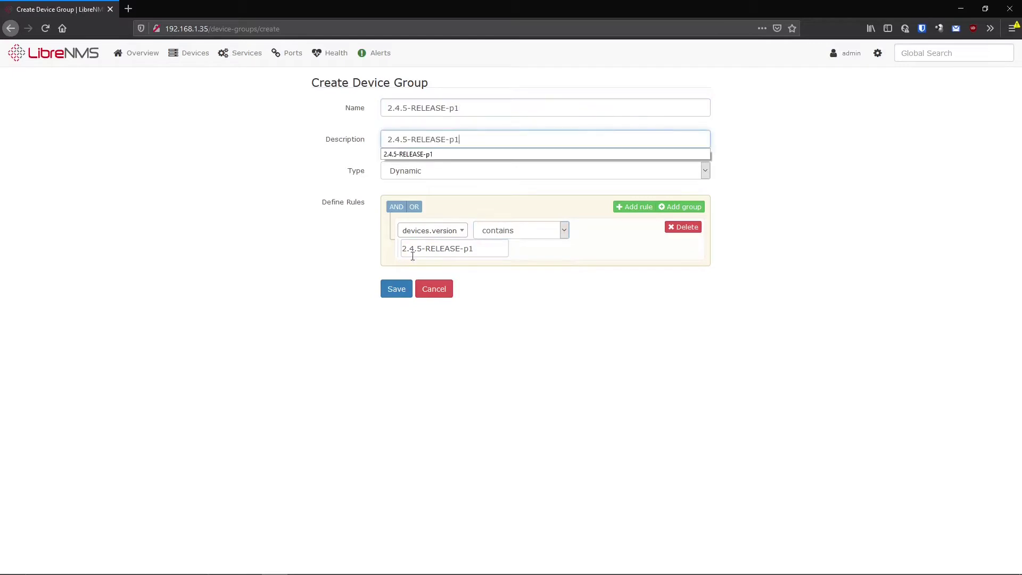
click(394, 288)
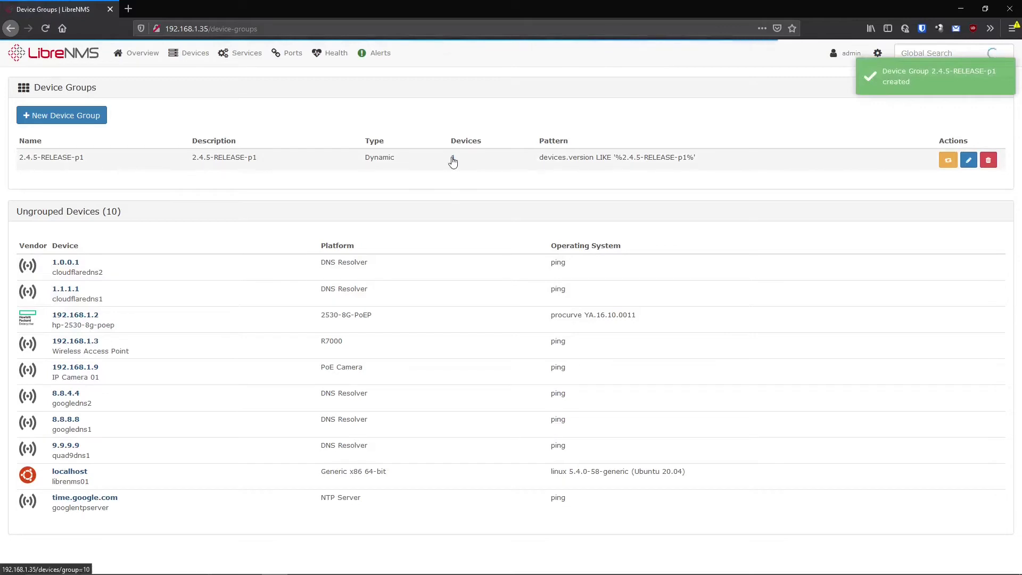
Step: List the 2.4.5-RELEASE-p1 group's members via its Devices count and Devices > Device Groups
click(453, 160)
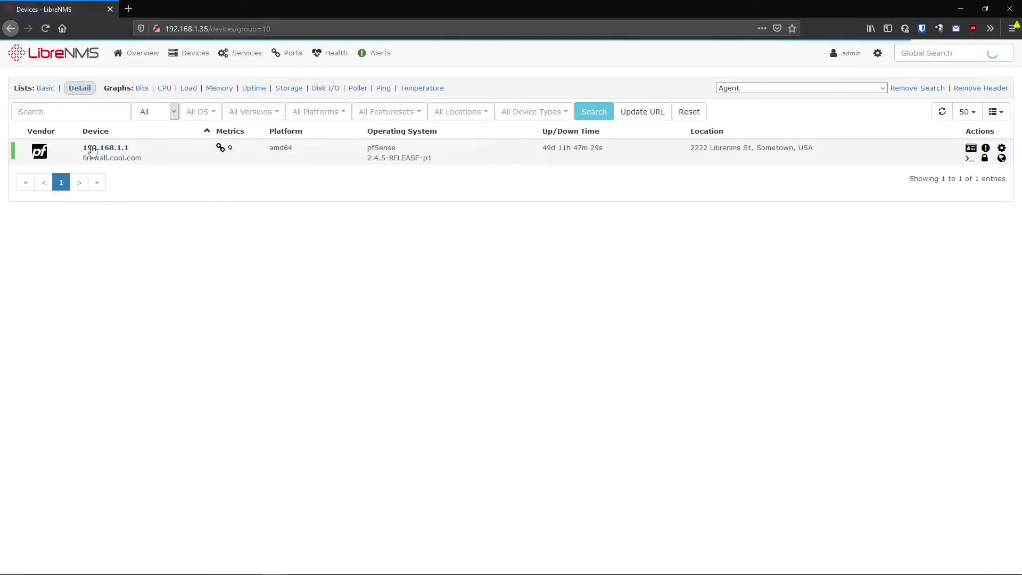
mouse_move(190, 58)
mouse_move(197, 93)
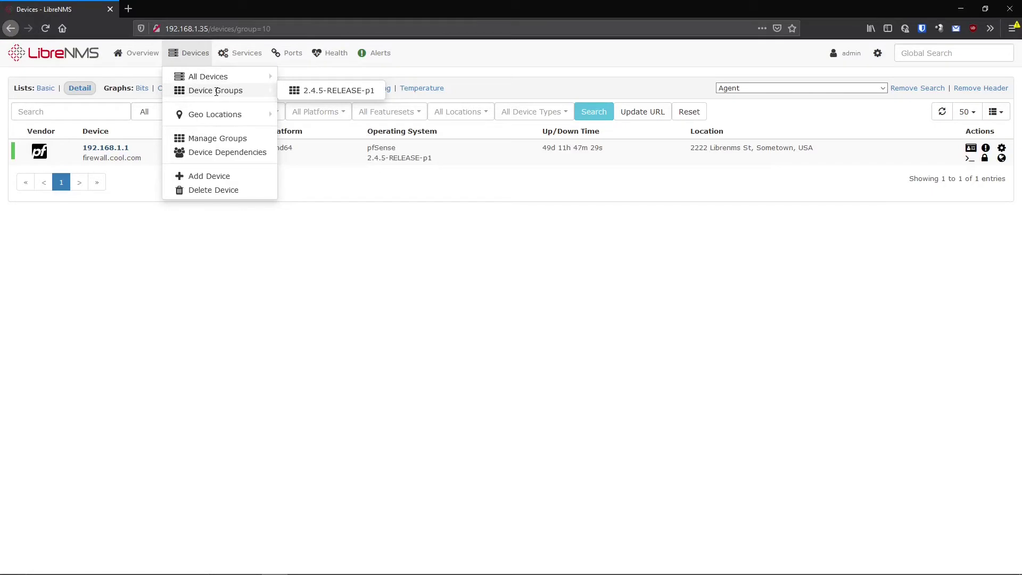
click(327, 95)
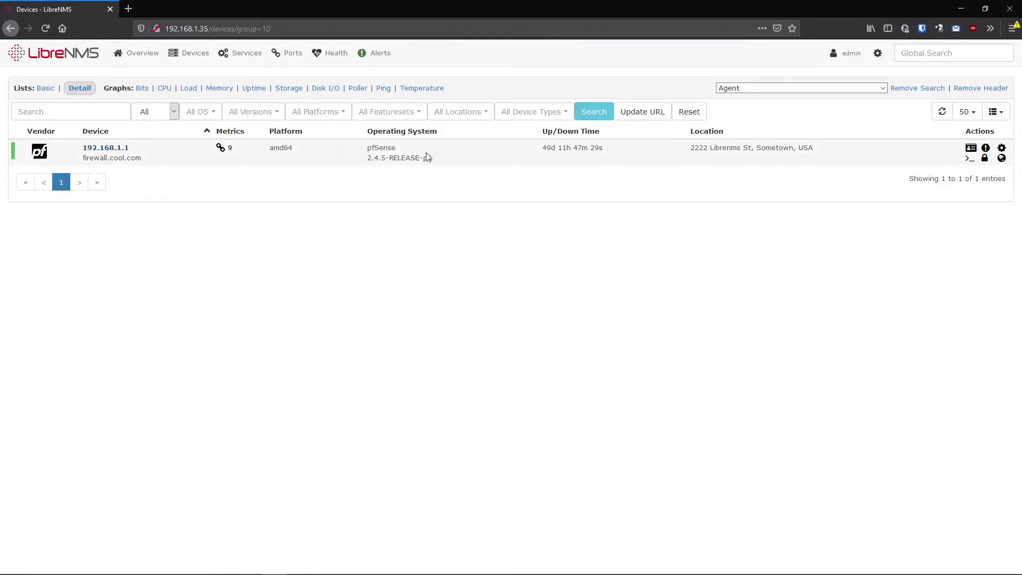
mouse_move(222, 81)
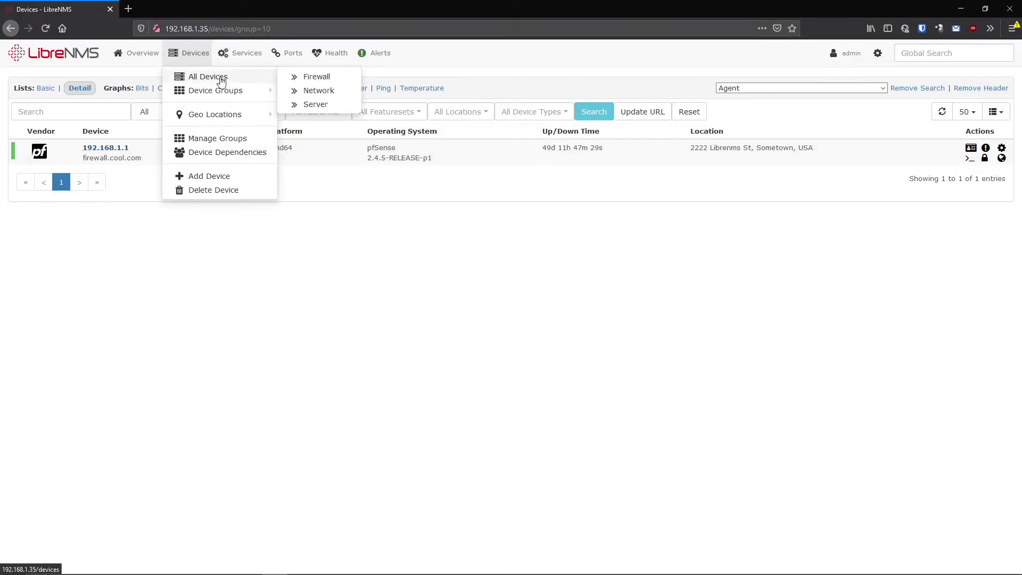
mouse_move(362, 92)
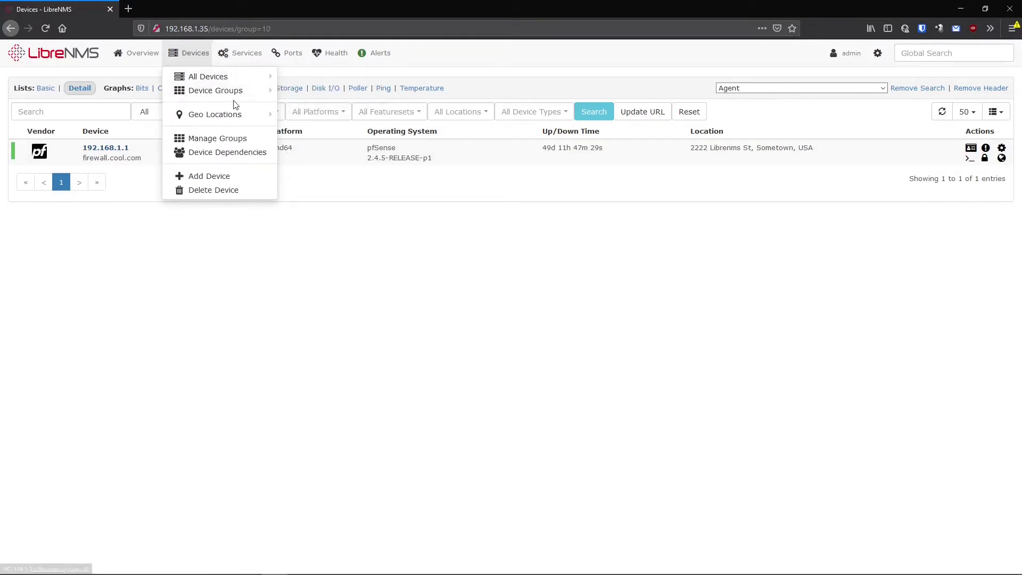
Step: Change the group's rule to devices.os equal pfSense and save
click(217, 139)
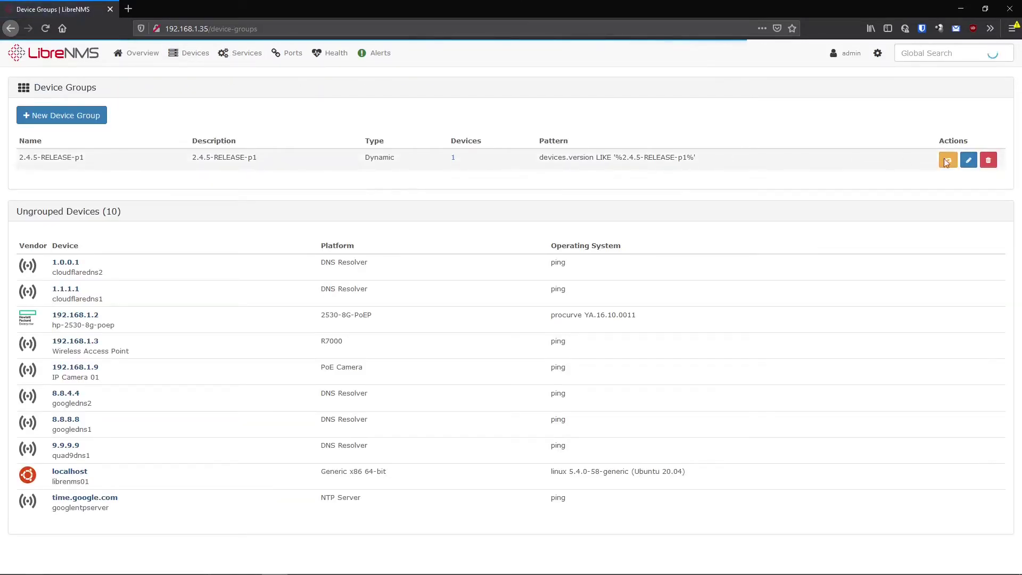
click(968, 159)
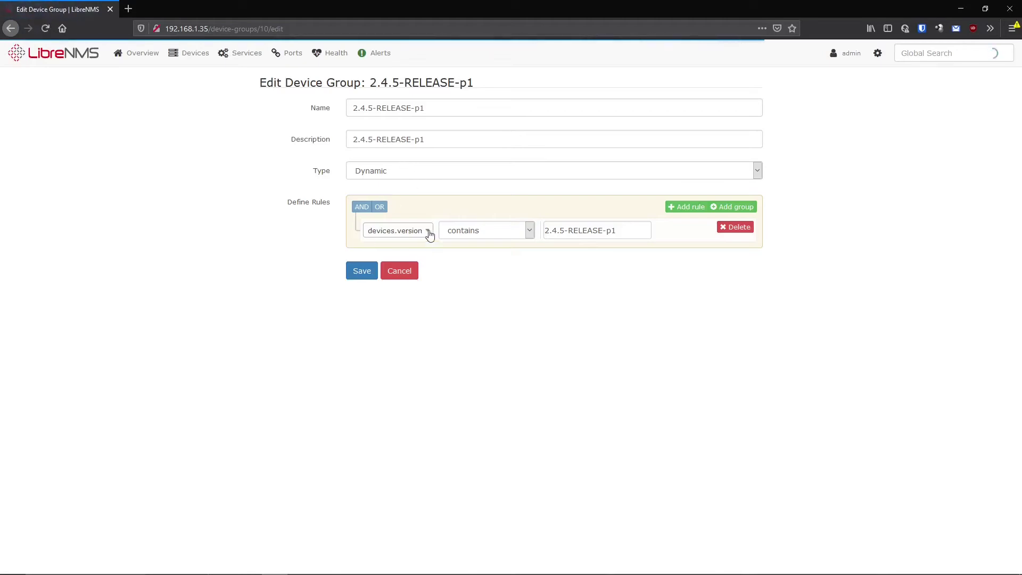
click(426, 231)
scroll(444, 296, up, 3)
scroll(444, 295, up, 5)
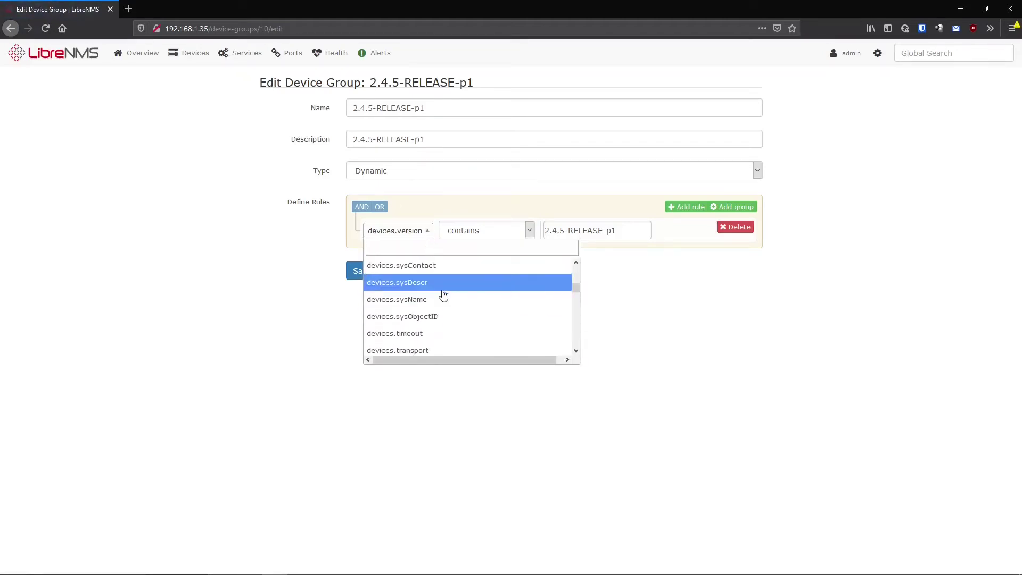
scroll(442, 295, up, 3)
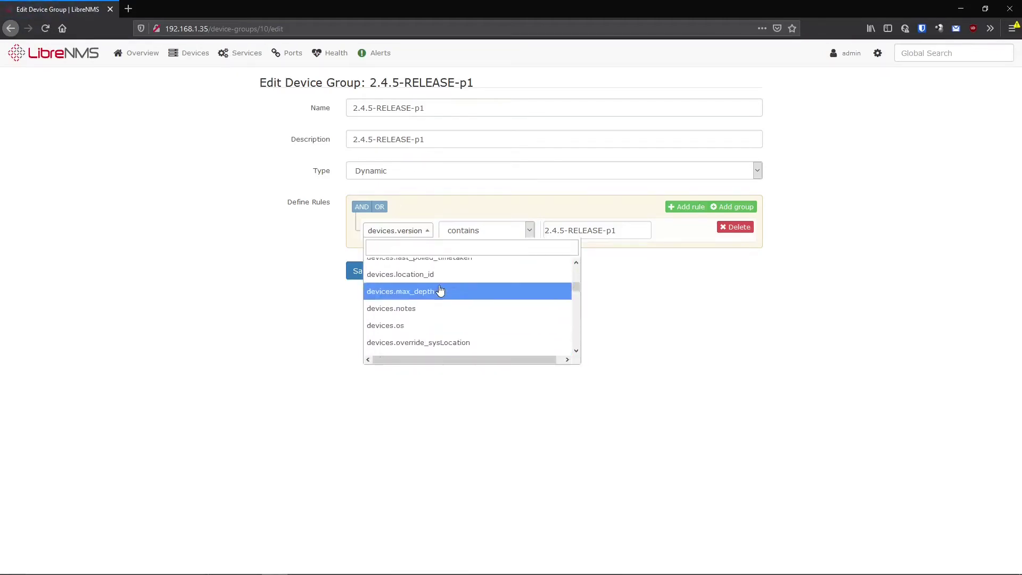
click(423, 347)
click(542, 232)
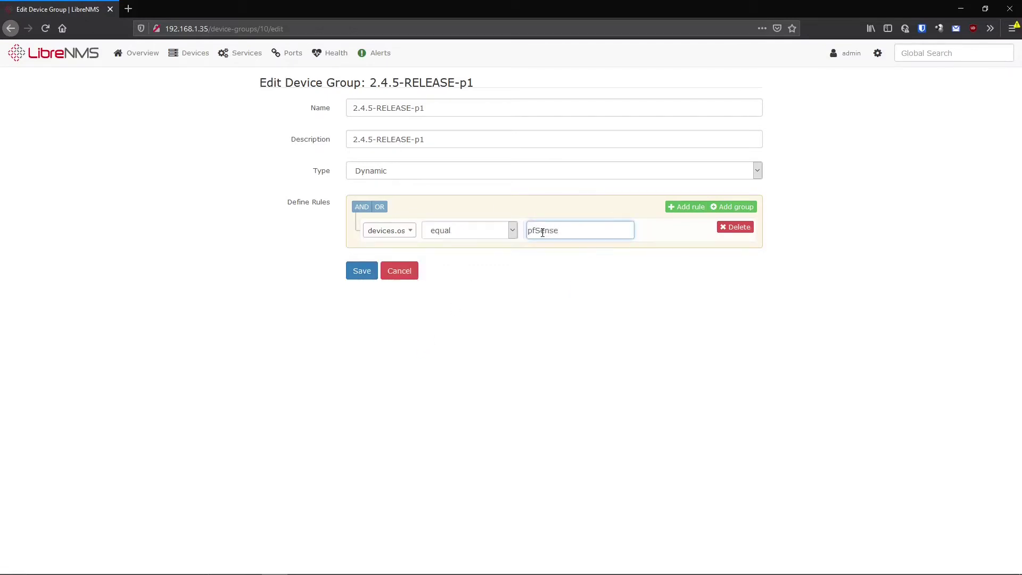
text(pfSense)
click(362, 270)
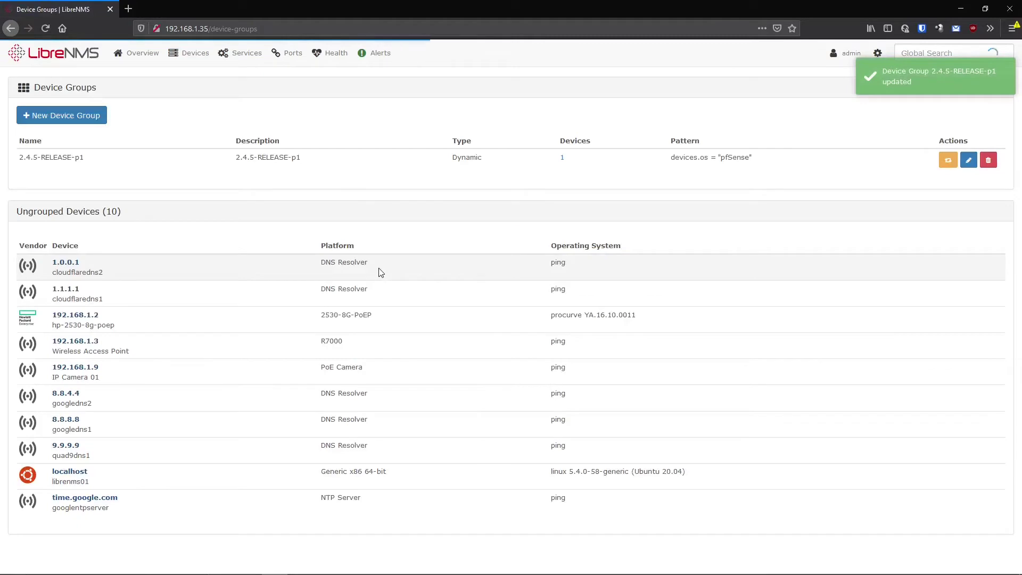
Step: Rename the group and its description to pfSense, save, and view its devices
click(968, 160)
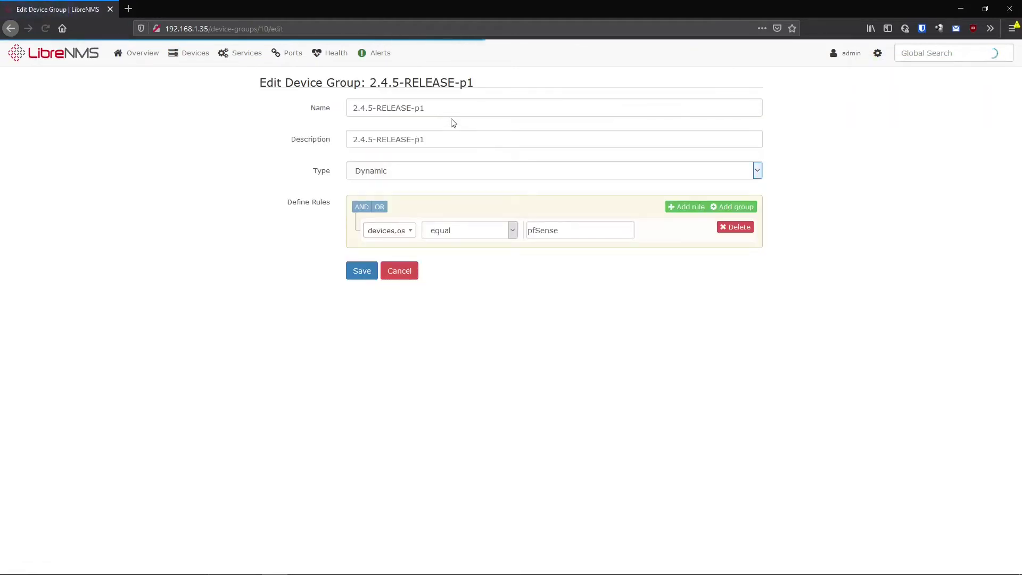
text(pfSen)
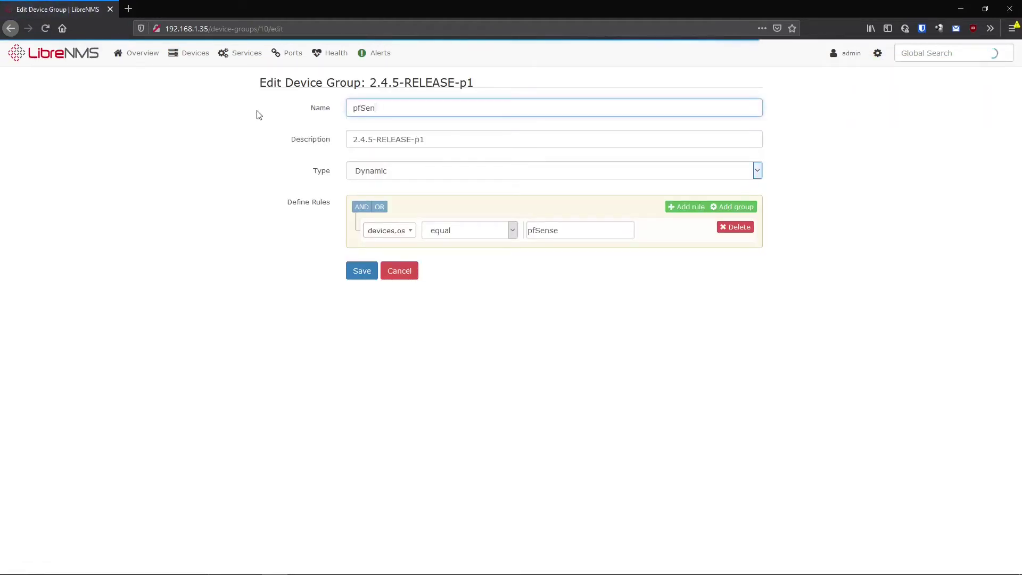
text(se)
key(ctrl+a)
key(ctrl+c)
double_click(388, 139)
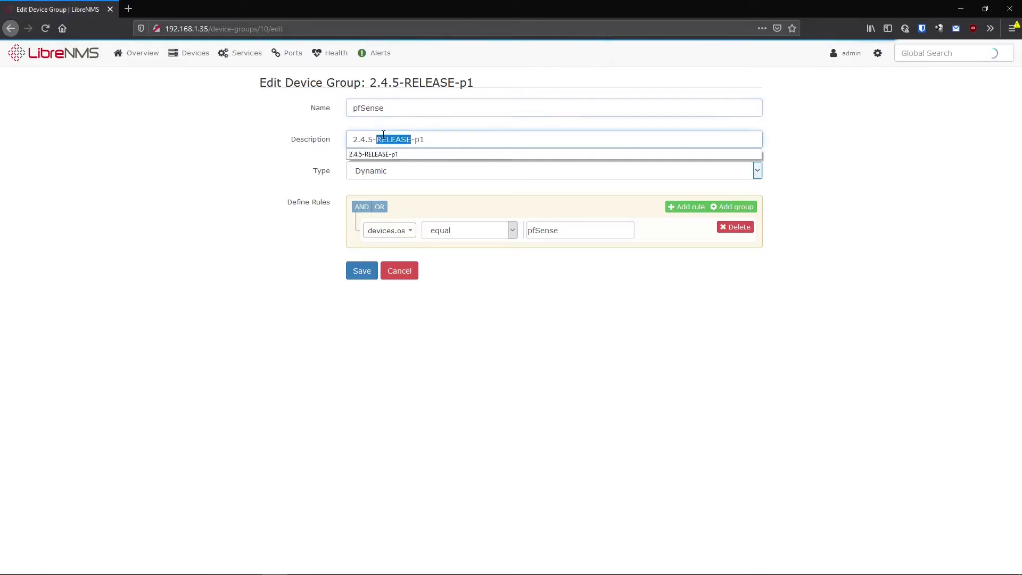
key(ctrl+a)
key(ctrl+v)
click(356, 267)
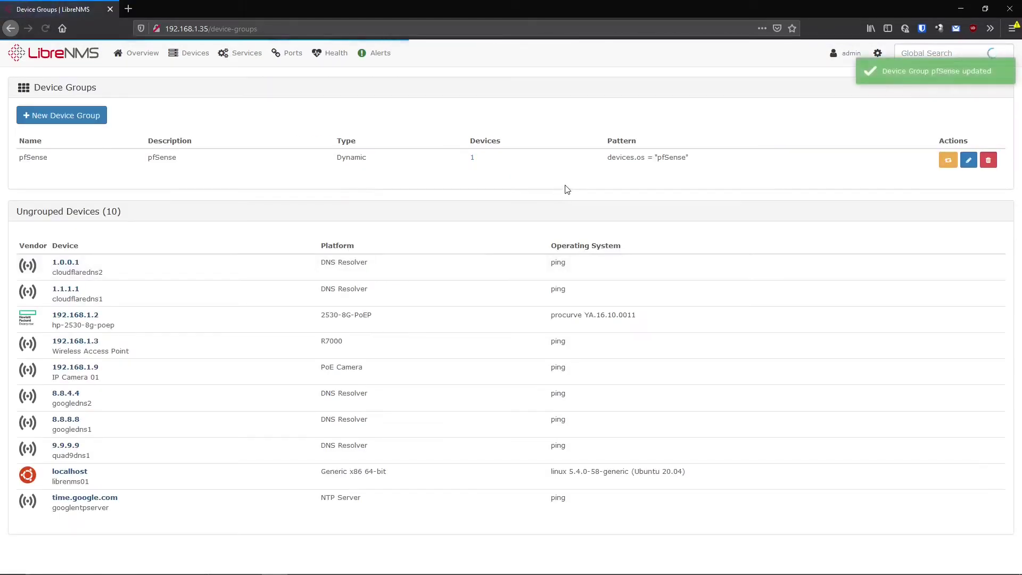
click(472, 158)
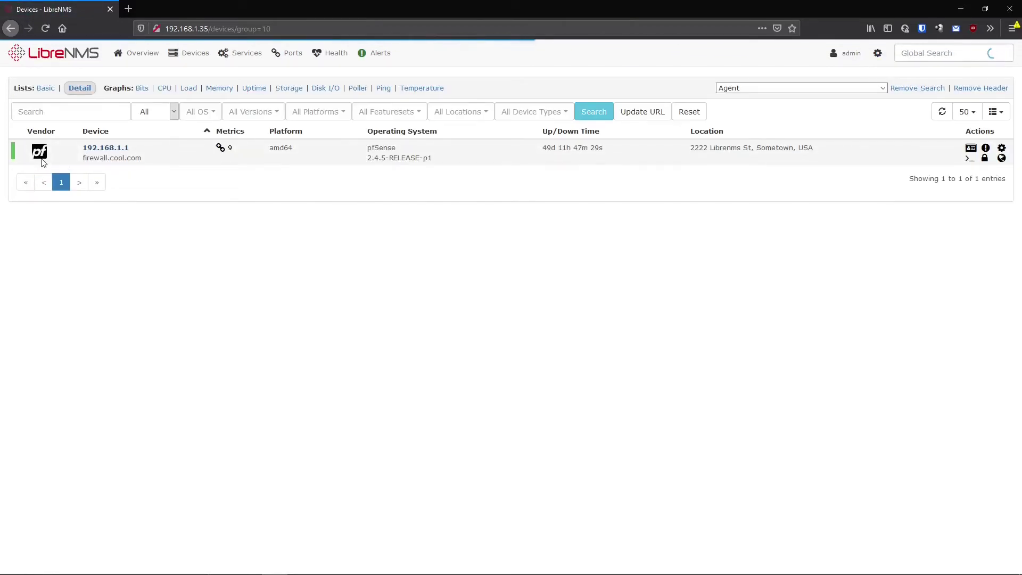
Step: Filter the device list to version 2.4.5-RELEASE-p1 again
drag(454, 151, 467, 175)
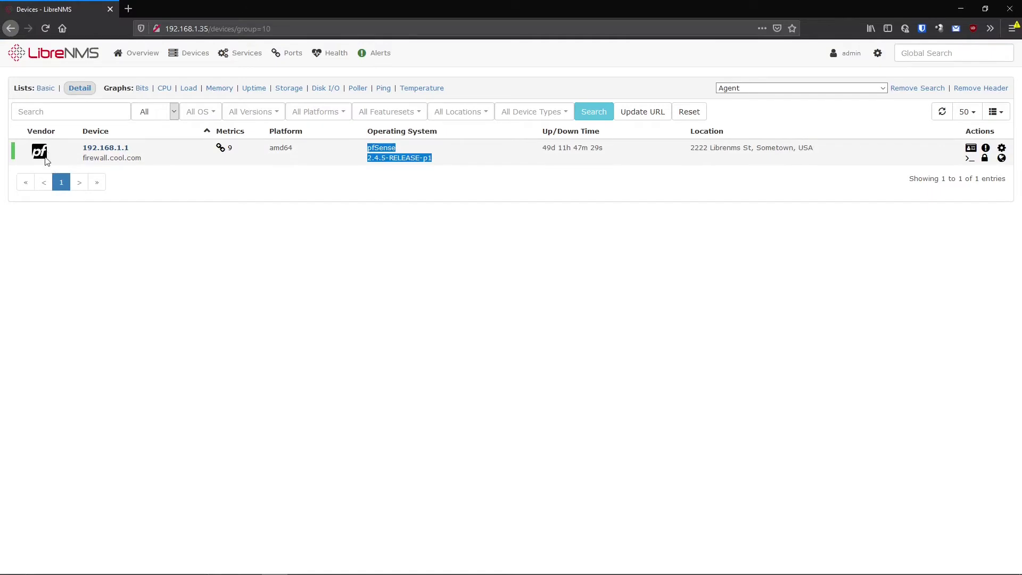
click(453, 206)
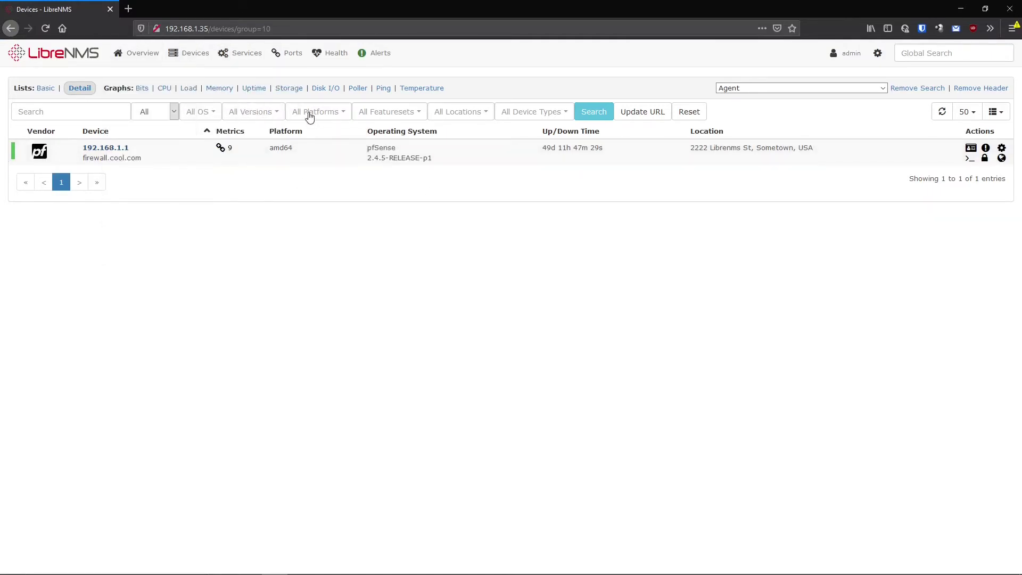
click(266, 112)
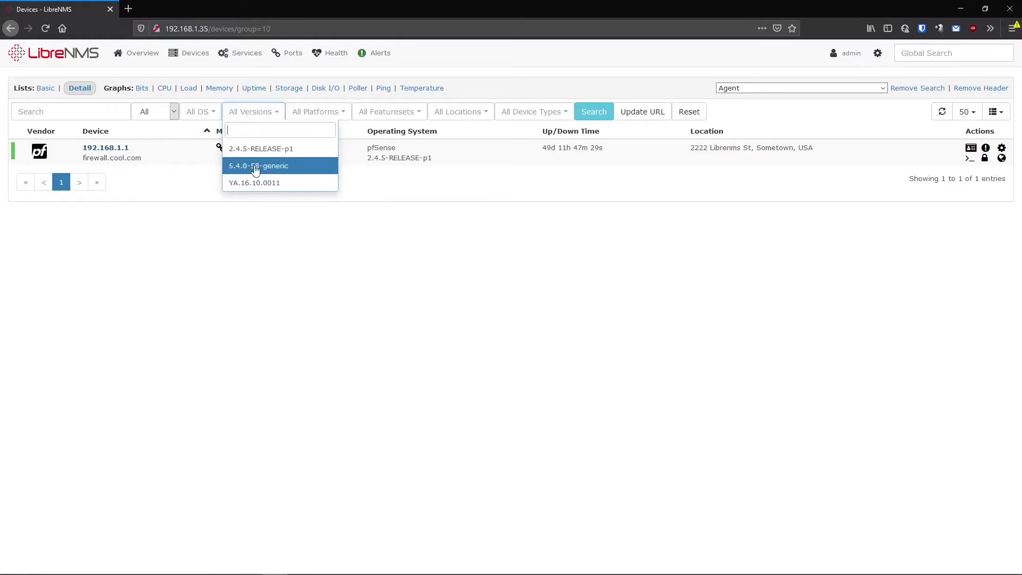
click(191, 52)
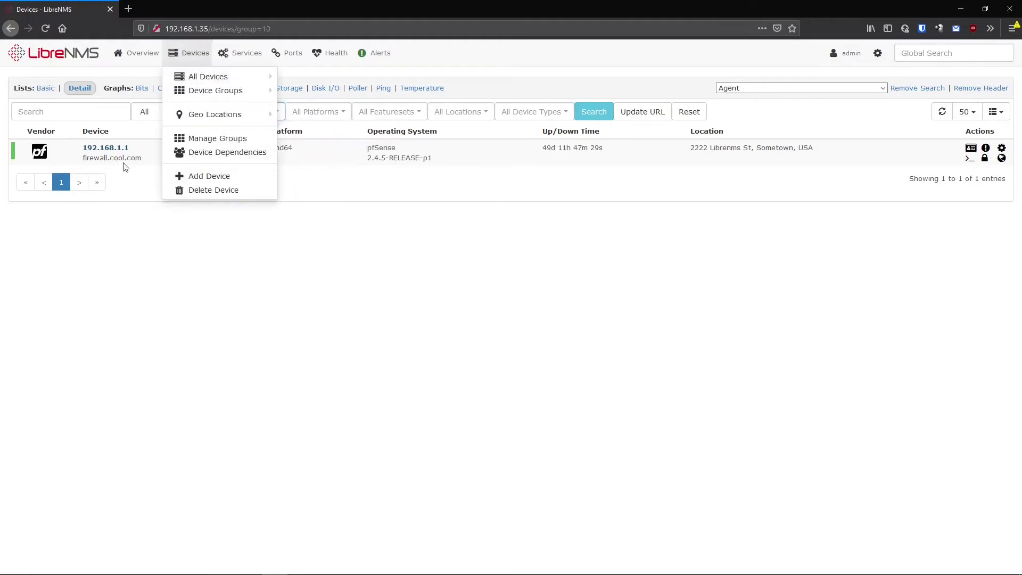
click(250, 117)
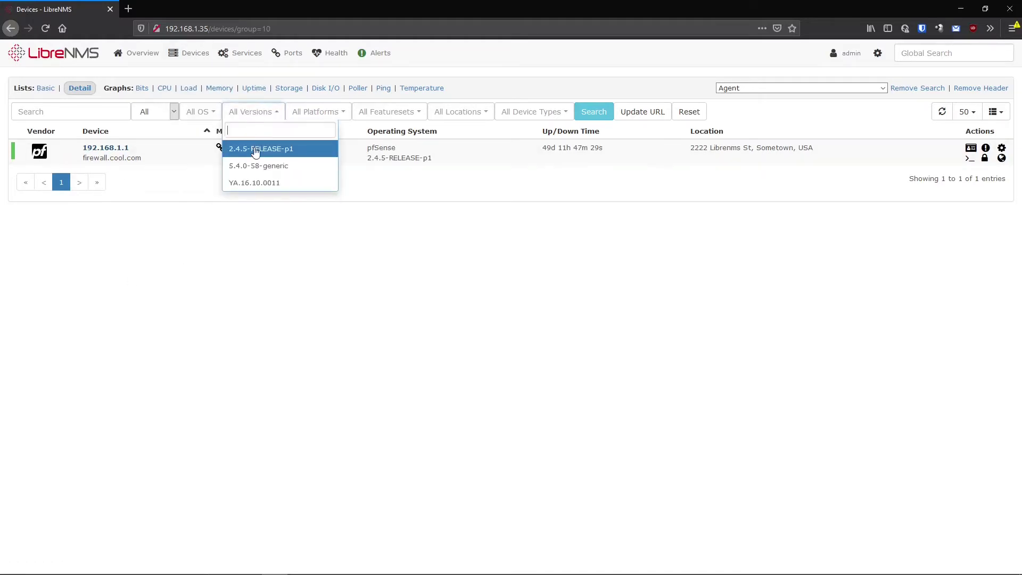
click(255, 151)
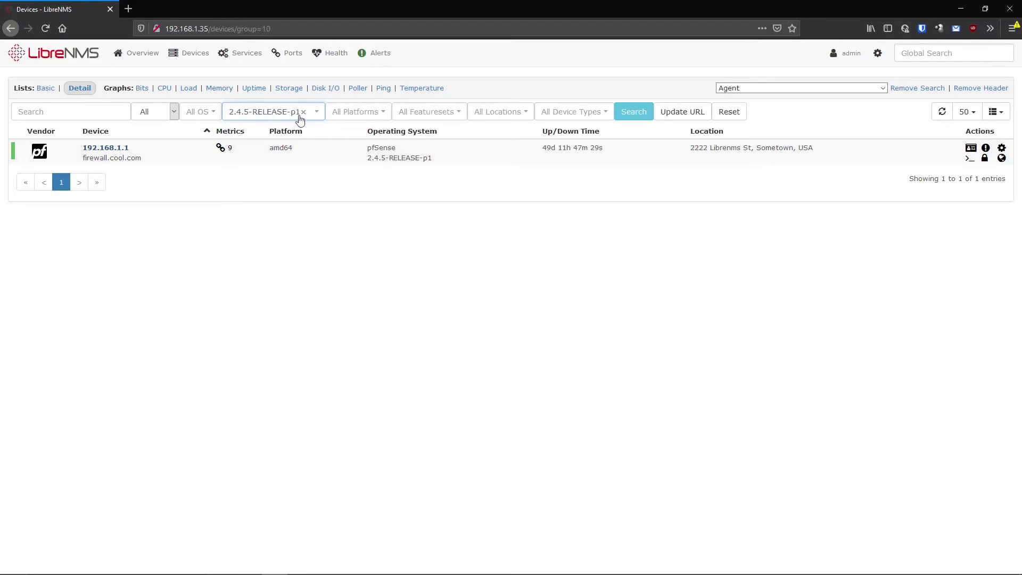
Step: Open the pfSense group's device list from Devices > Device Groups, then Manage Groups
mouse_move(287, 53)
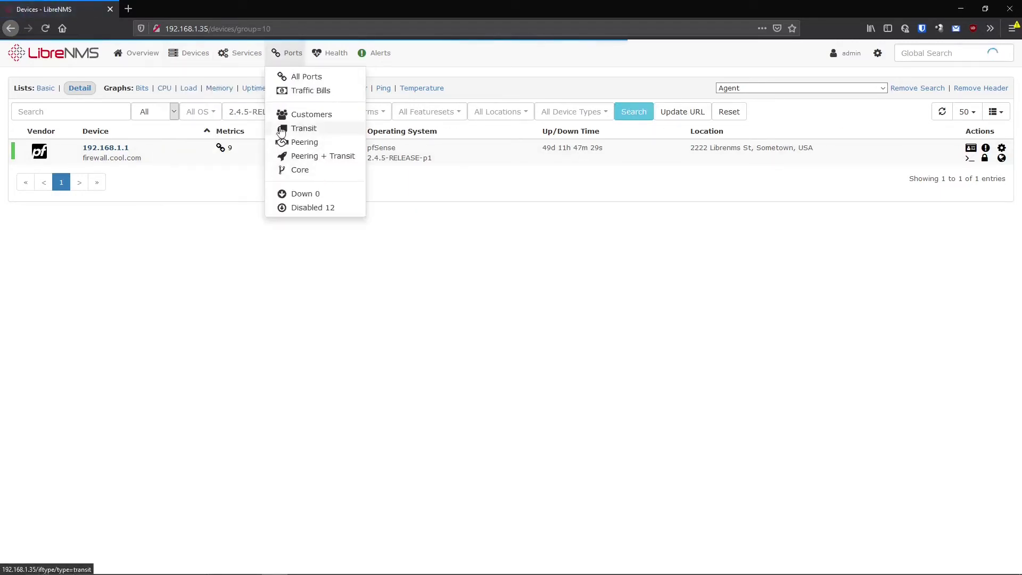
mouse_move(233, 55)
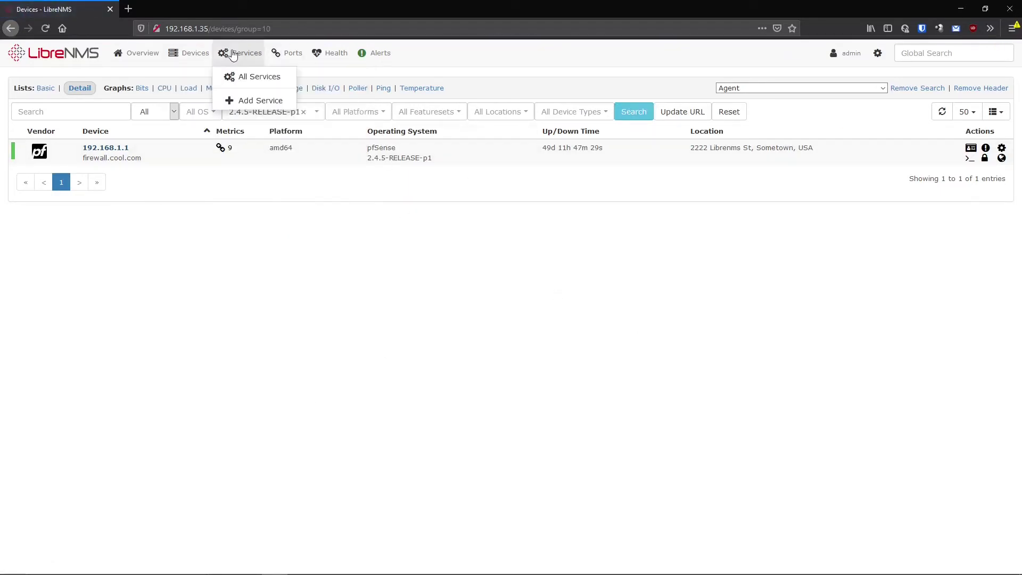
mouse_move(192, 55)
mouse_move(246, 91)
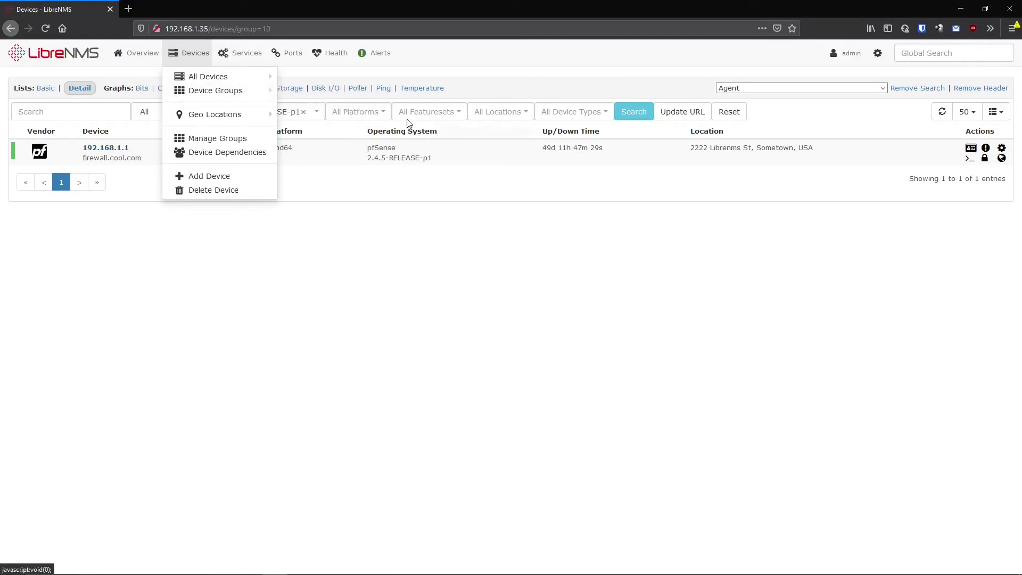
click(325, 92)
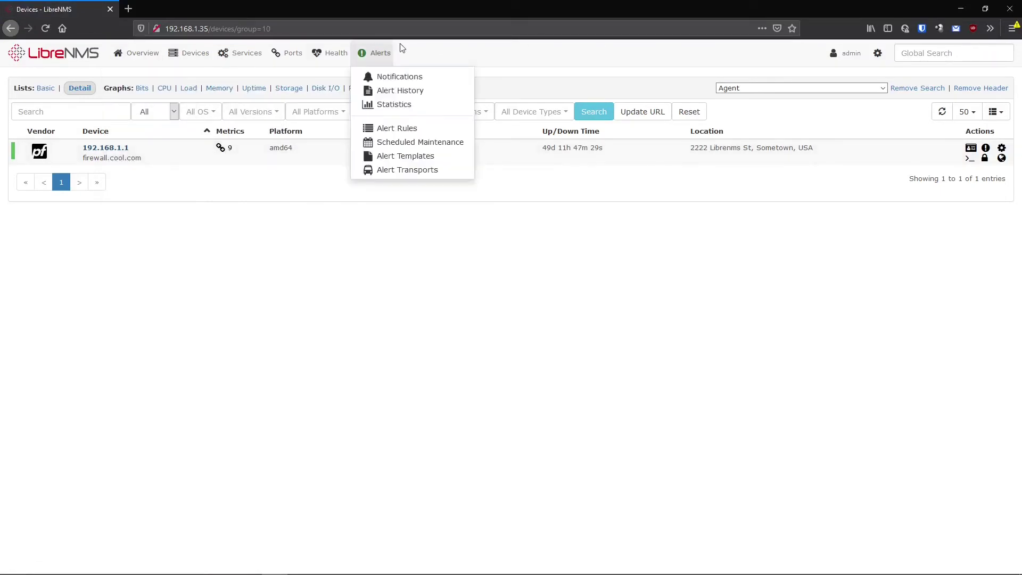
click(213, 137)
Step: Check the pfSense group's member 192.168.1.1, browse All Devices, then return to Manage Groups
click(472, 162)
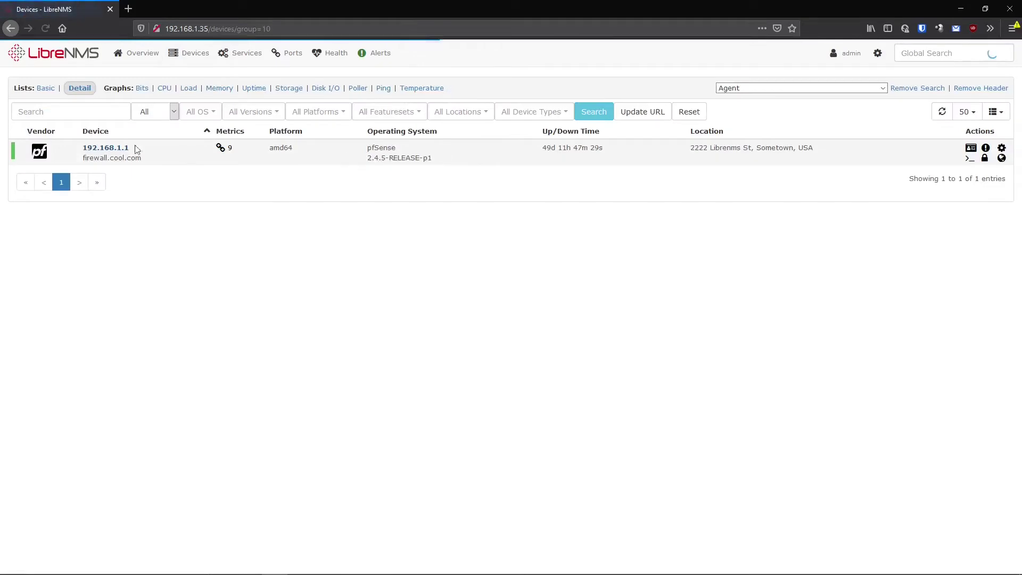
click(106, 148)
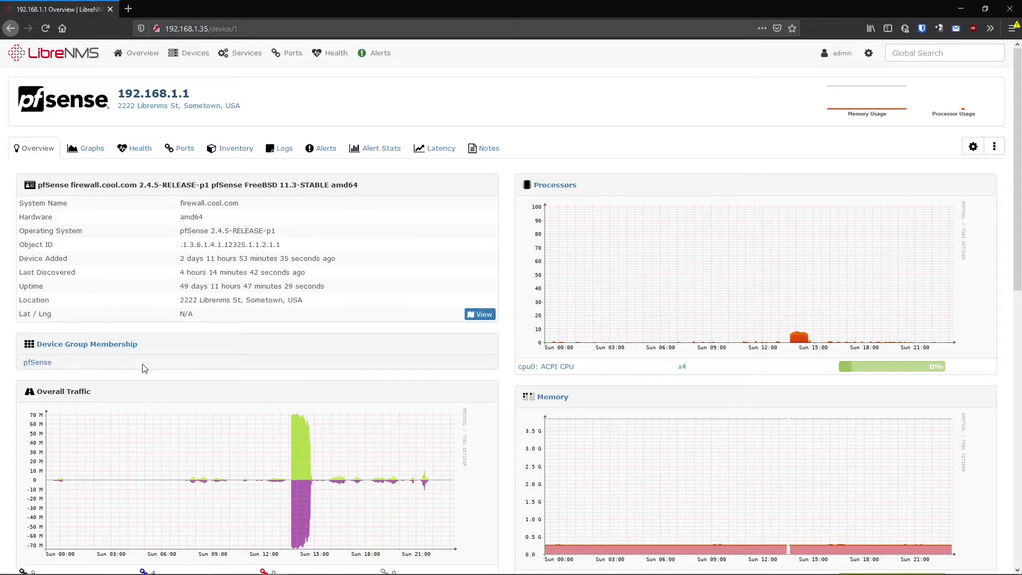
mouse_move(189, 53)
mouse_move(227, 100)
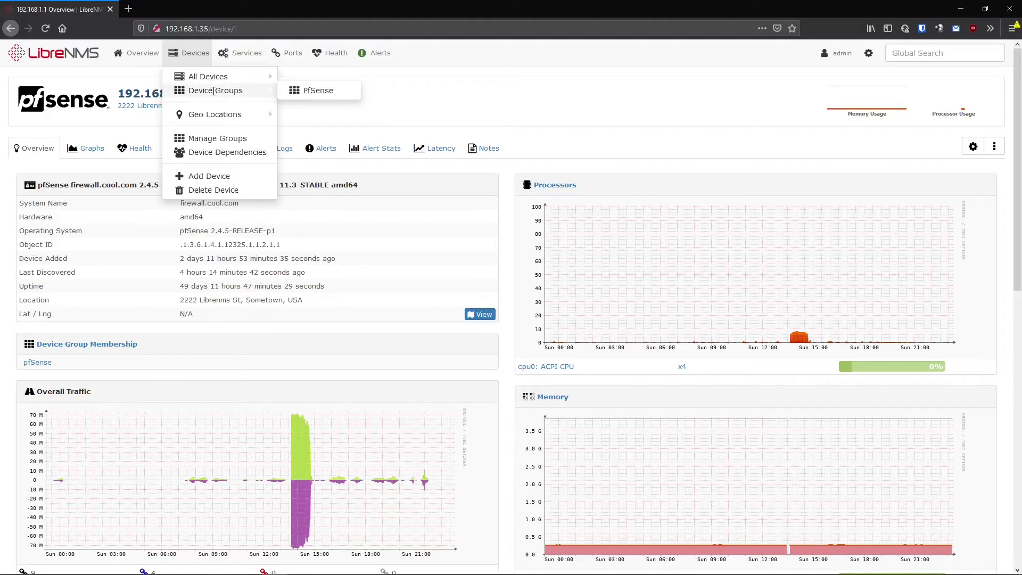
click(187, 76)
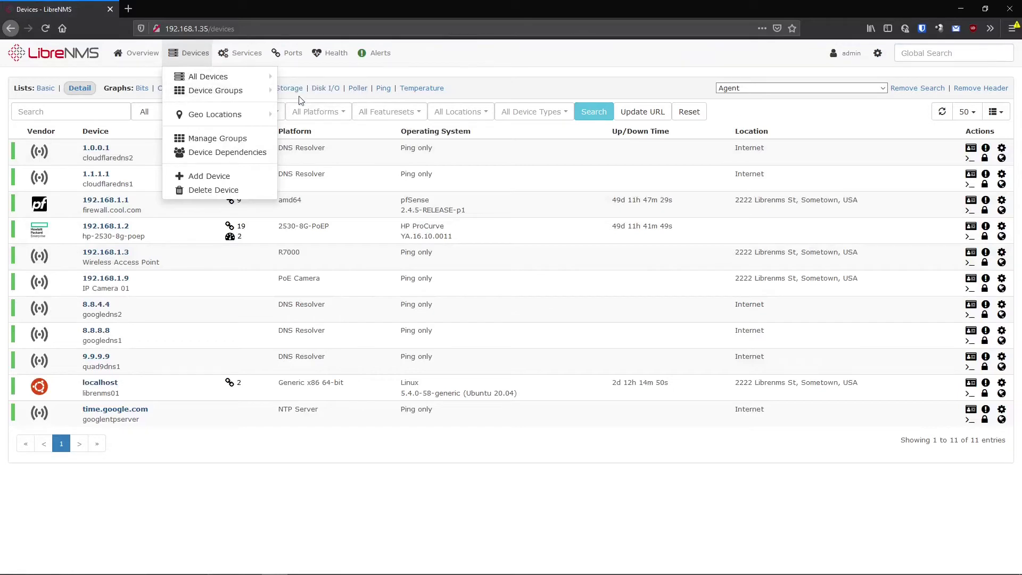
mouse_move(229, 91)
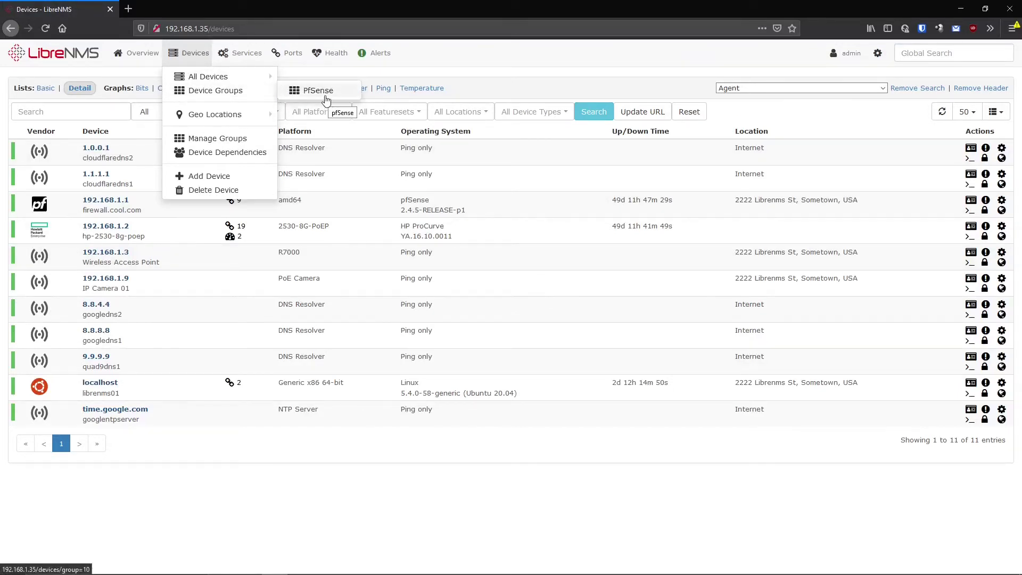
click(229, 140)
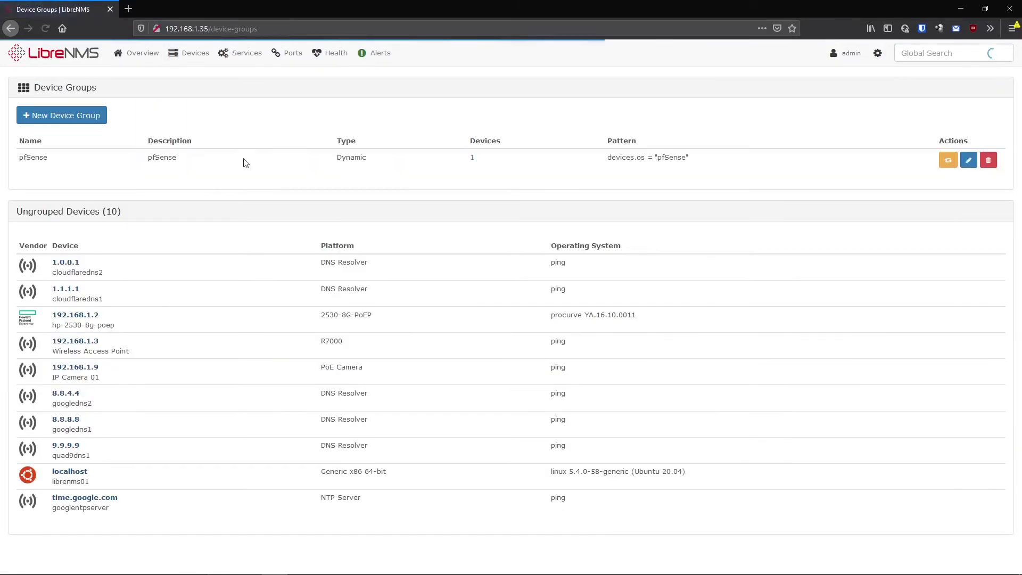
Step: Start a new device group named 'Local Network' with a devices.hostname rule
click(75, 114)
click(388, 107)
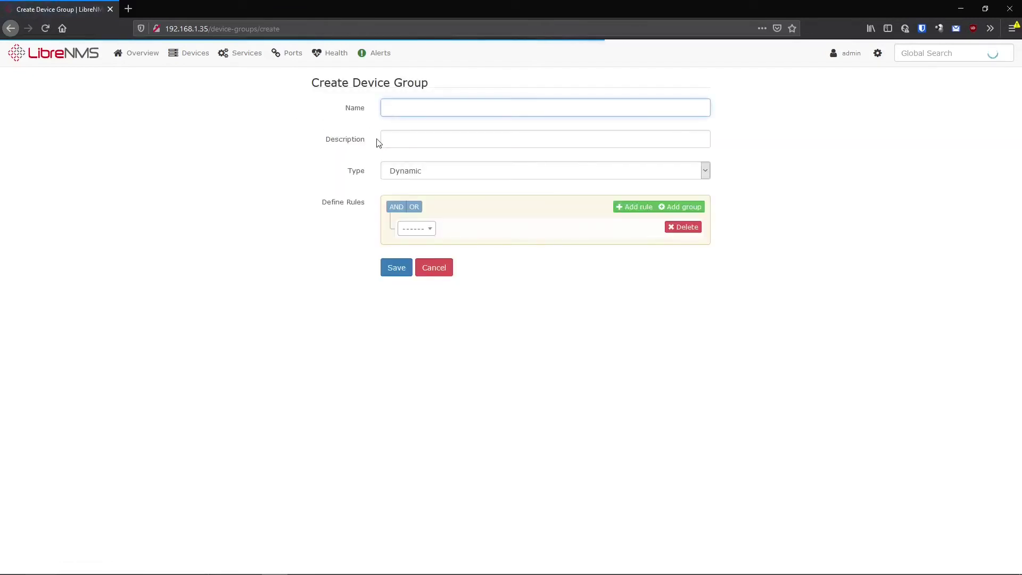
text(Local Netowk)
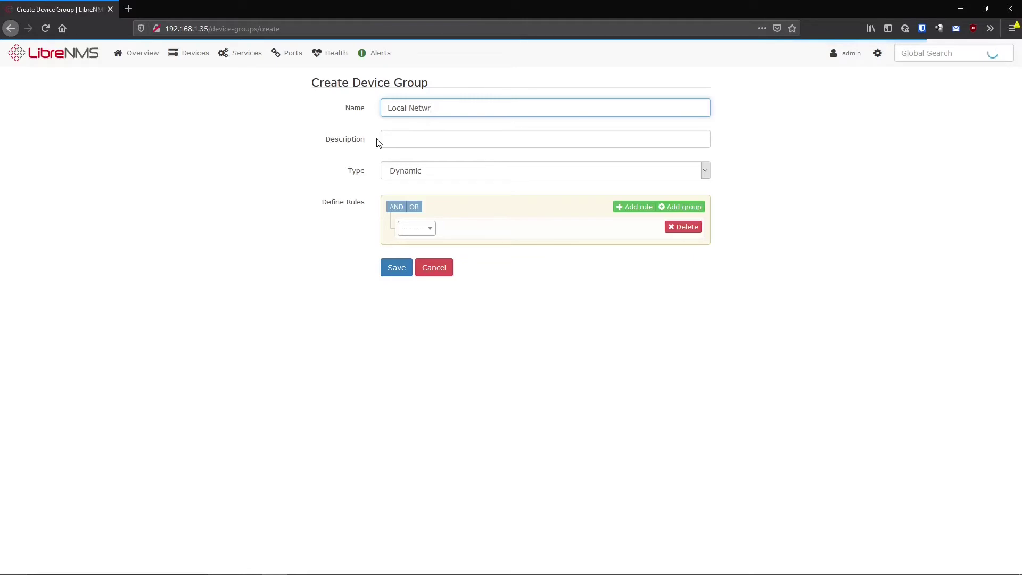
click(415, 232)
text(devices.ho)
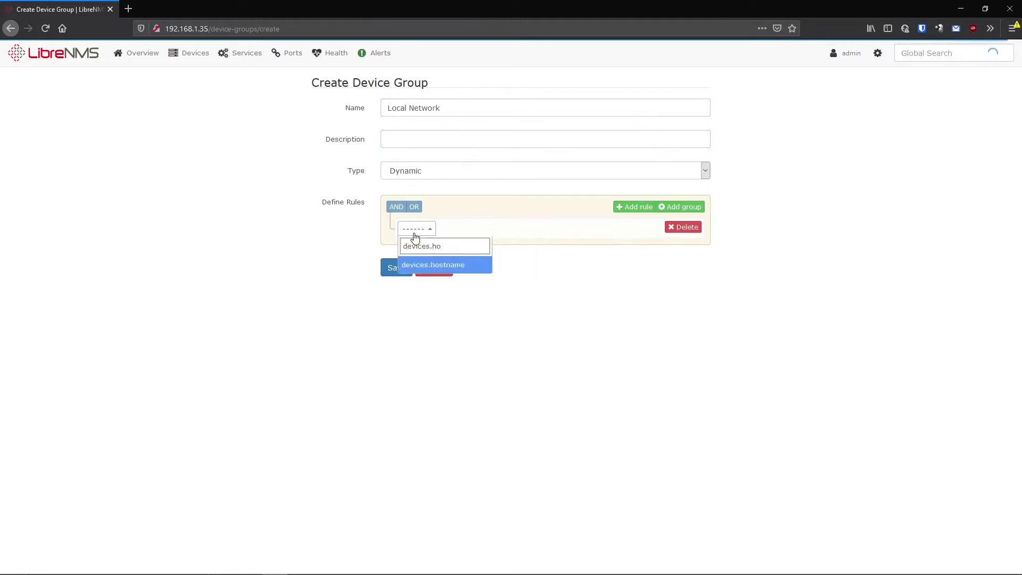
key(Return)
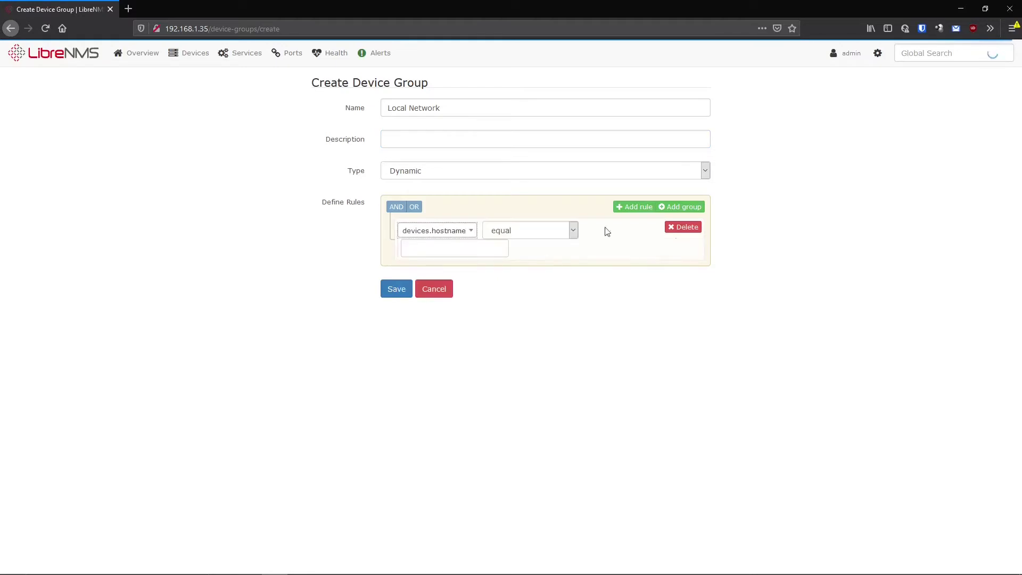
Step: Set the hostname rule to 'begins with' 192.168.1 and save the group
click(512, 234)
click(515, 302)
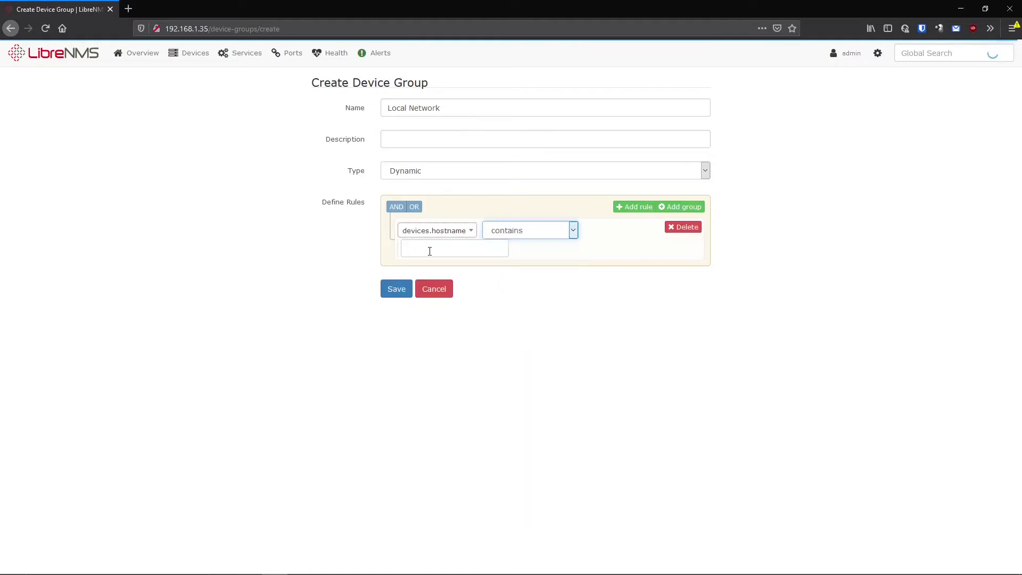
click(532, 230)
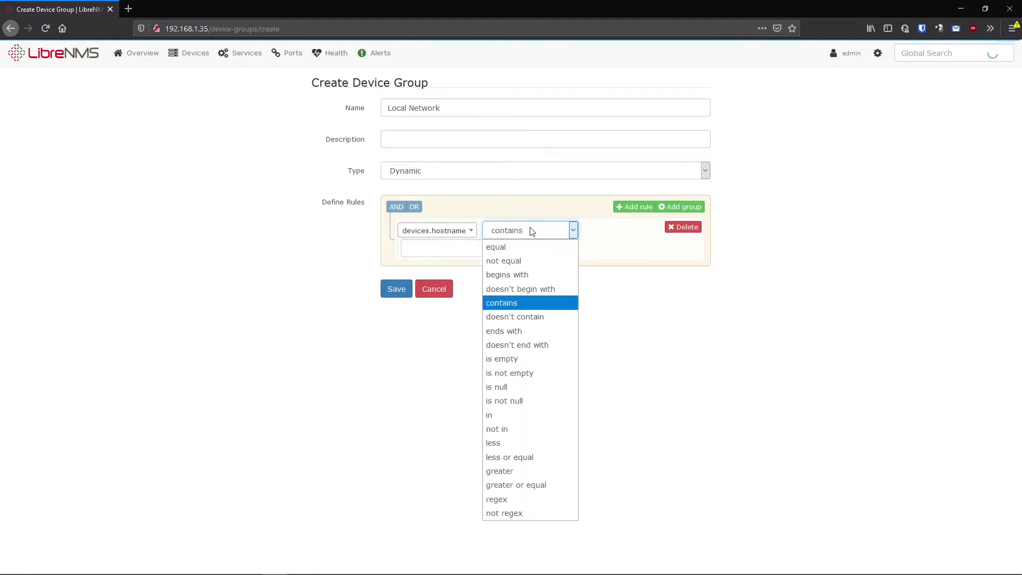
click(527, 274)
click(487, 246)
text(192.168.1)
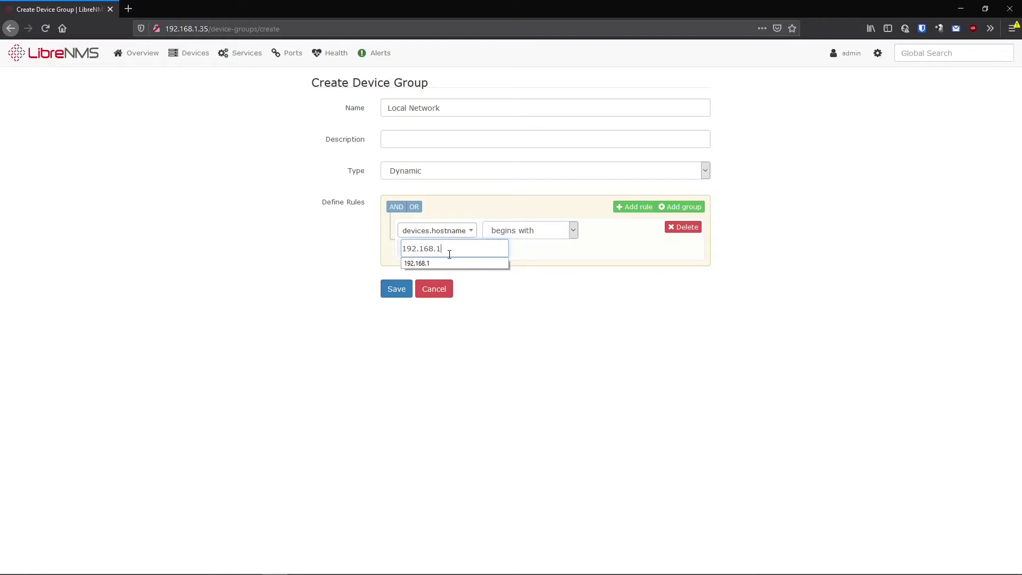
key(Escape)
drag(460, 250, 386, 252)
drag(442, 251, 385, 252)
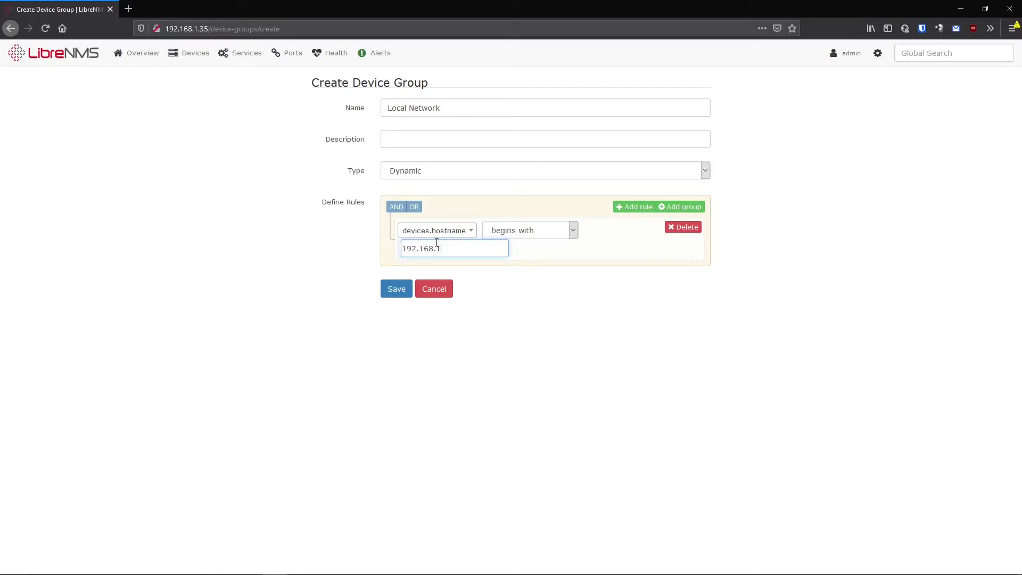
drag(440, 248, 410, 230)
click(390, 293)
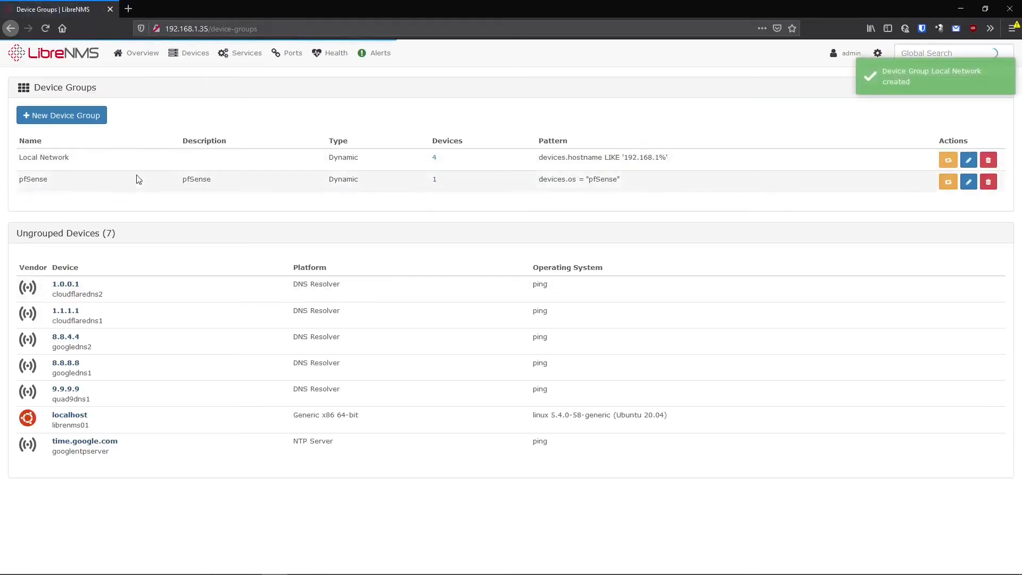
Step: Inspect the Local Network and pfSense group rows and their patterns on the Device Groups page
drag(622, 157, 395, 160)
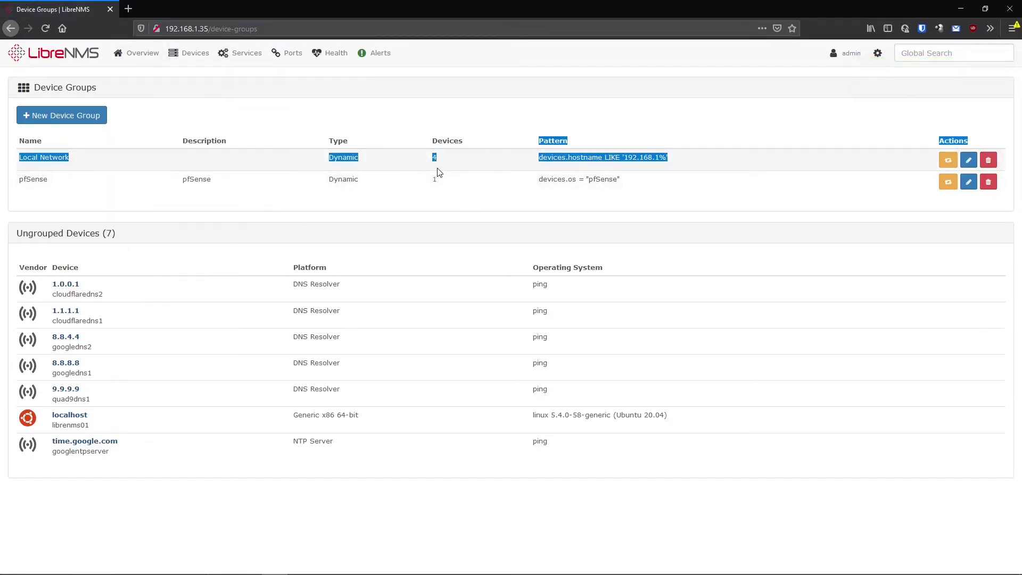
click(645, 156)
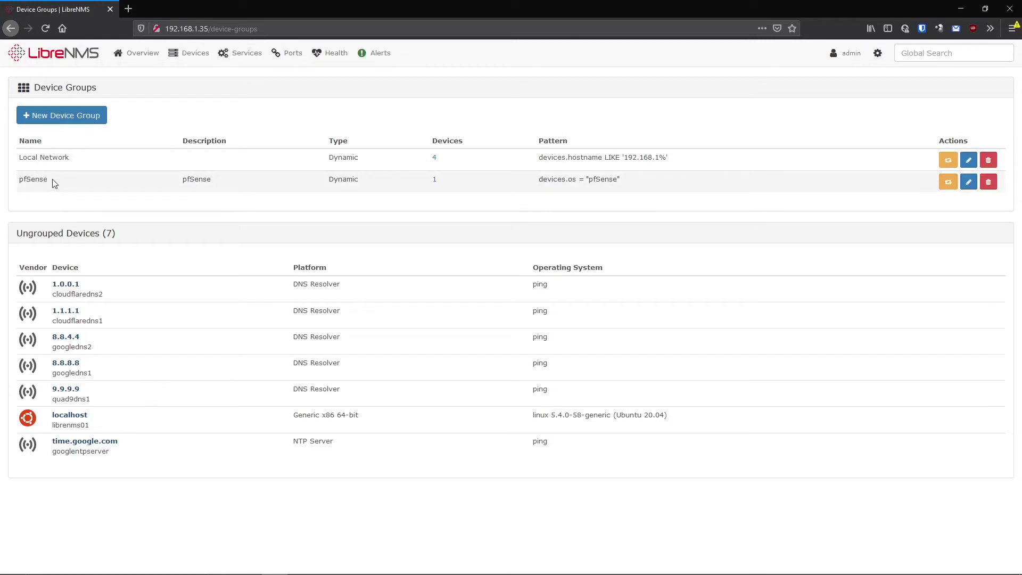
drag(623, 181, 525, 187)
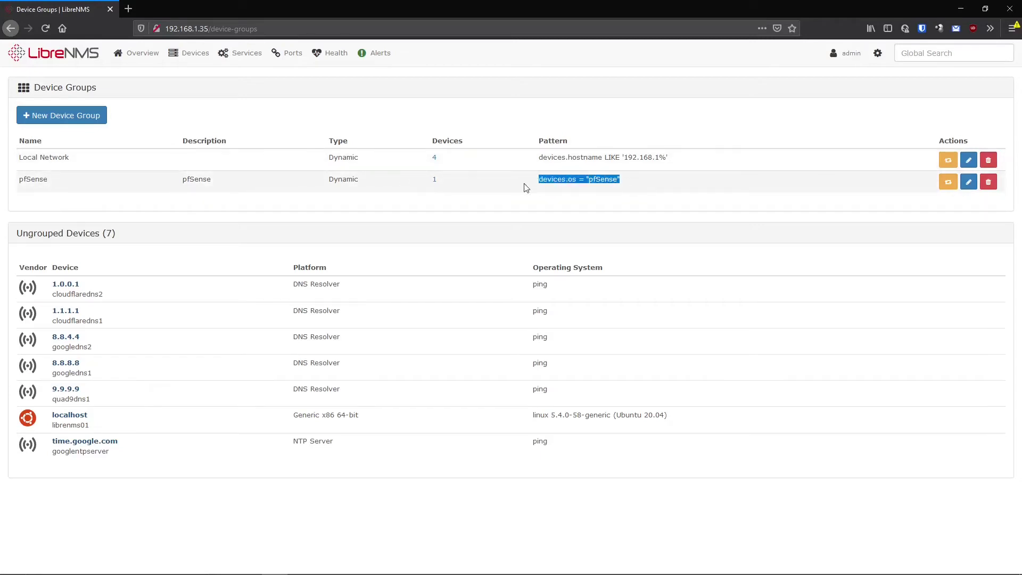
click(538, 186)
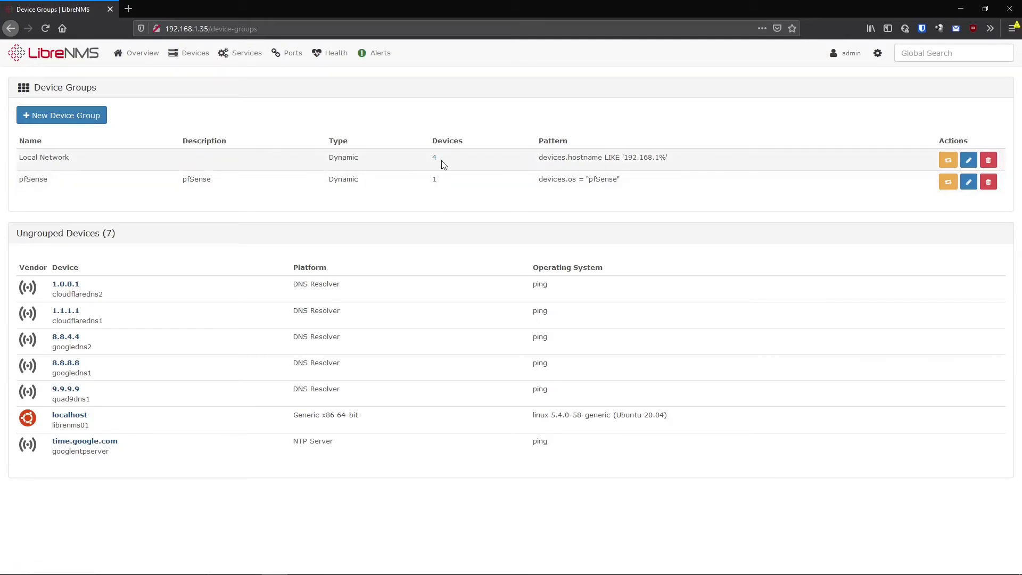
drag(689, 166, 541, 153)
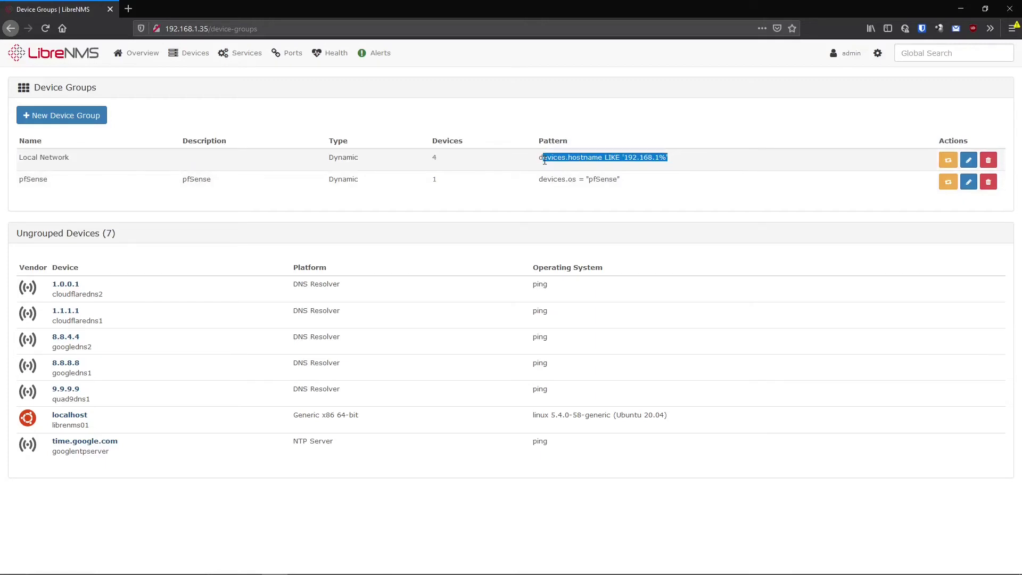
click(715, 164)
drag(689, 162, 538, 139)
click(562, 156)
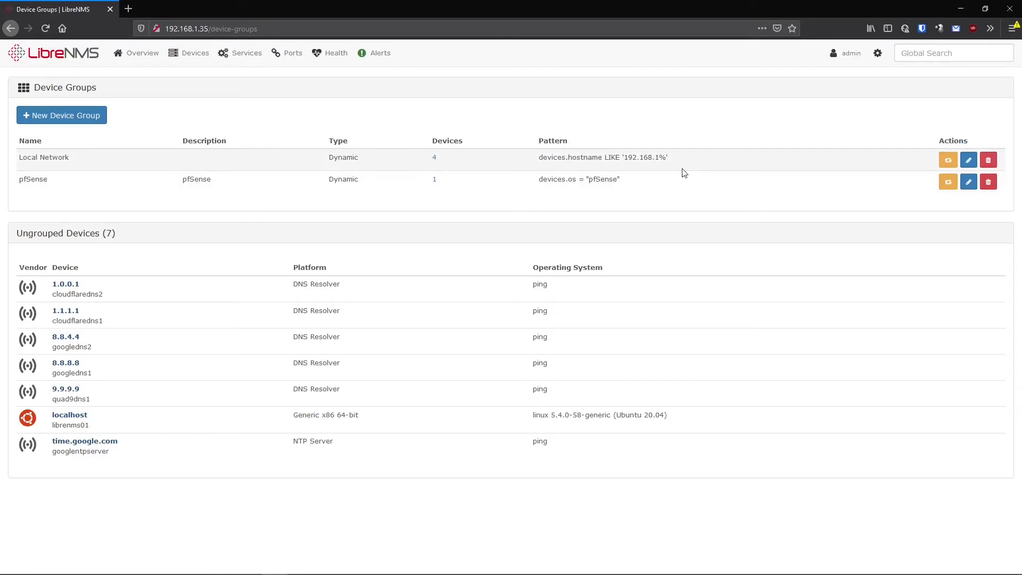
drag(689, 170, 586, 157)
click(568, 160)
click(680, 170)
click(584, 158)
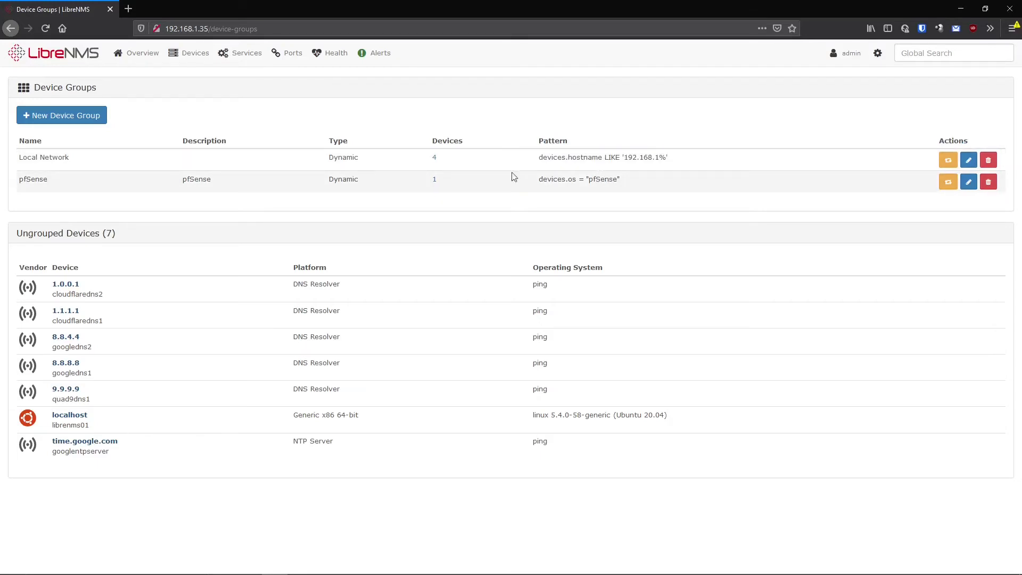
Step: List the four Local Network devices, view 192.168.1.1, and return to Manage Groups
click(434, 159)
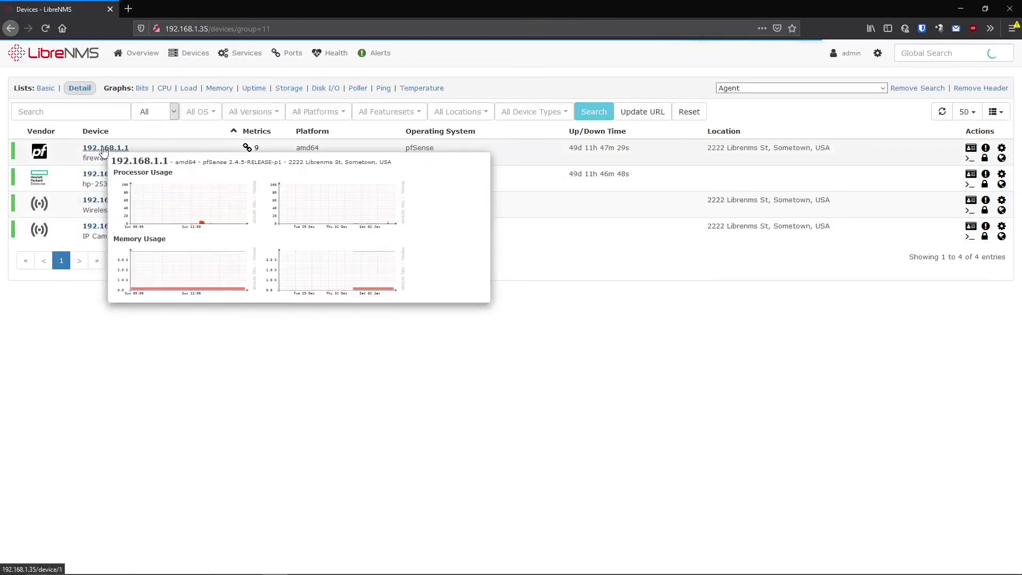
click(104, 151)
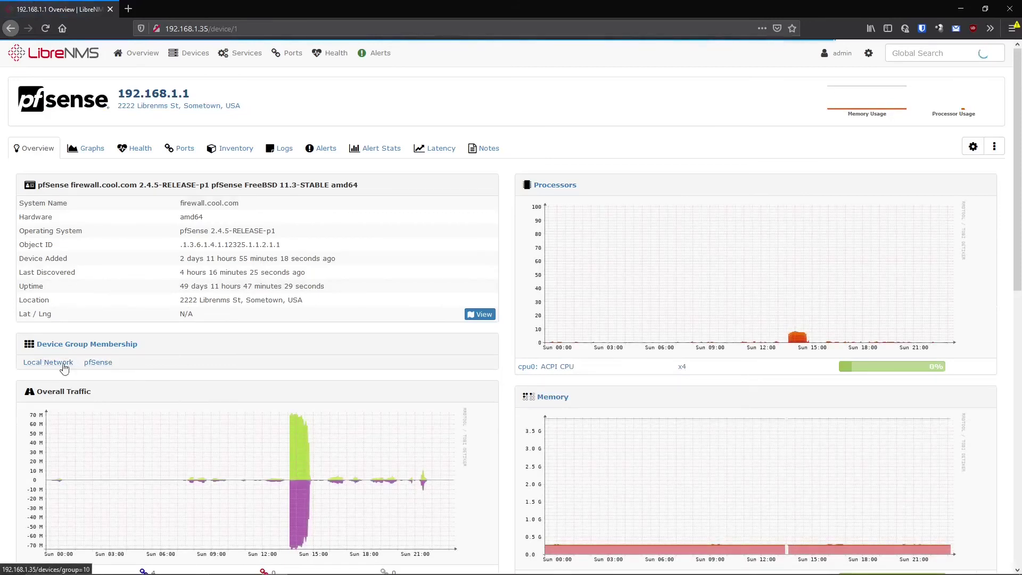
mouse_move(192, 53)
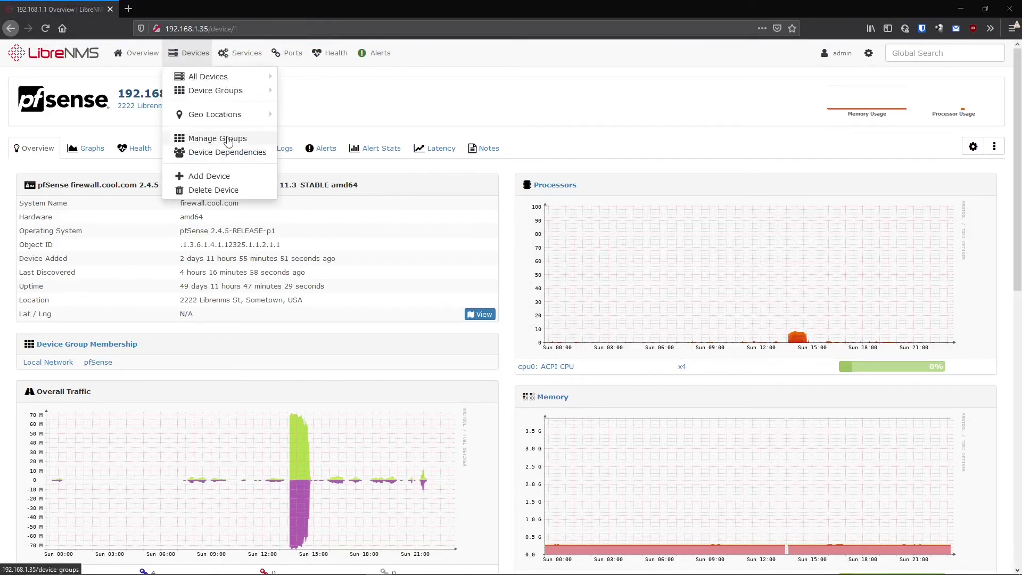
click(229, 139)
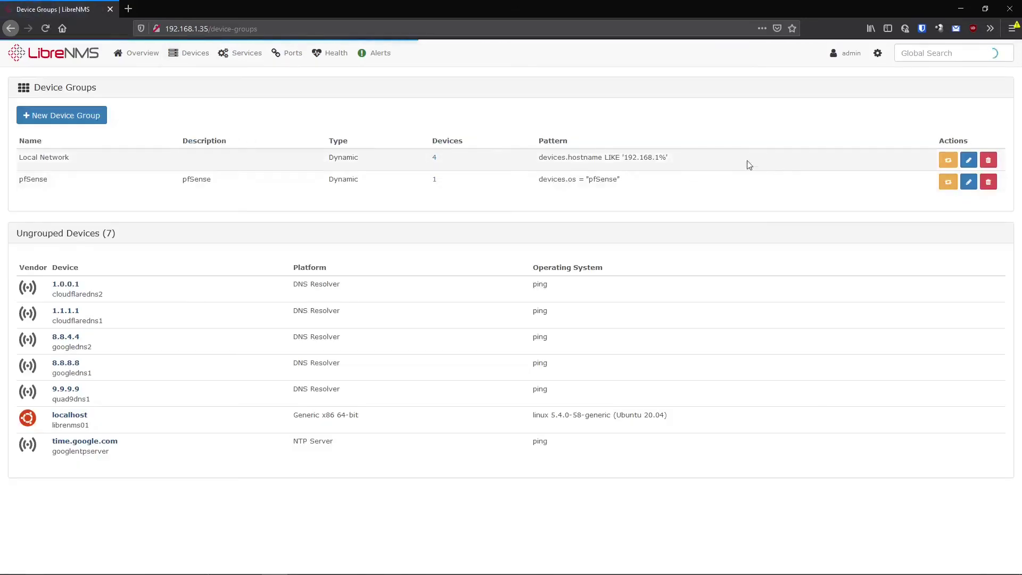
Step: Edit Local Network and add a second rule devices.snmp_disable equal to 1
click(968, 160)
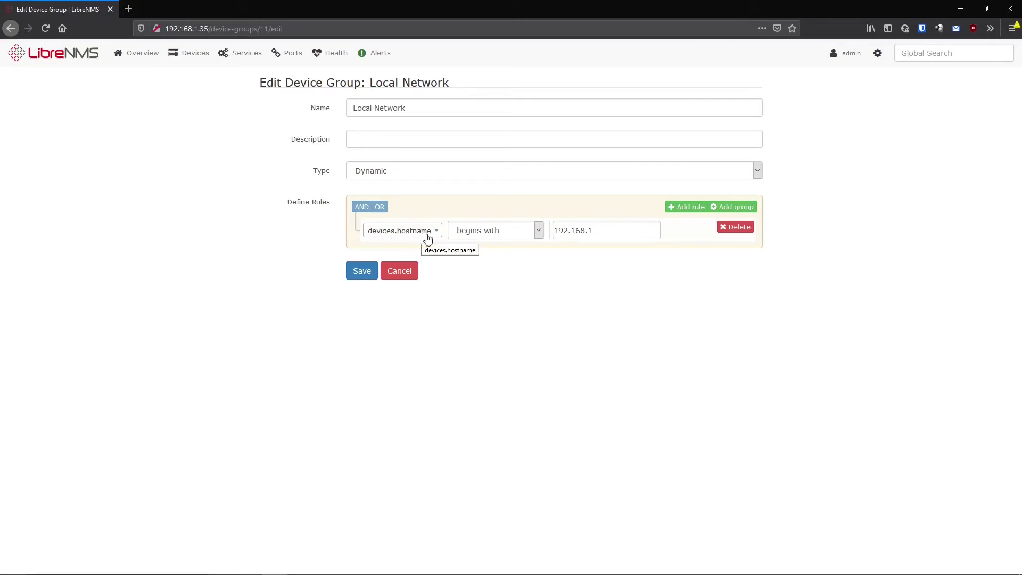
click(681, 208)
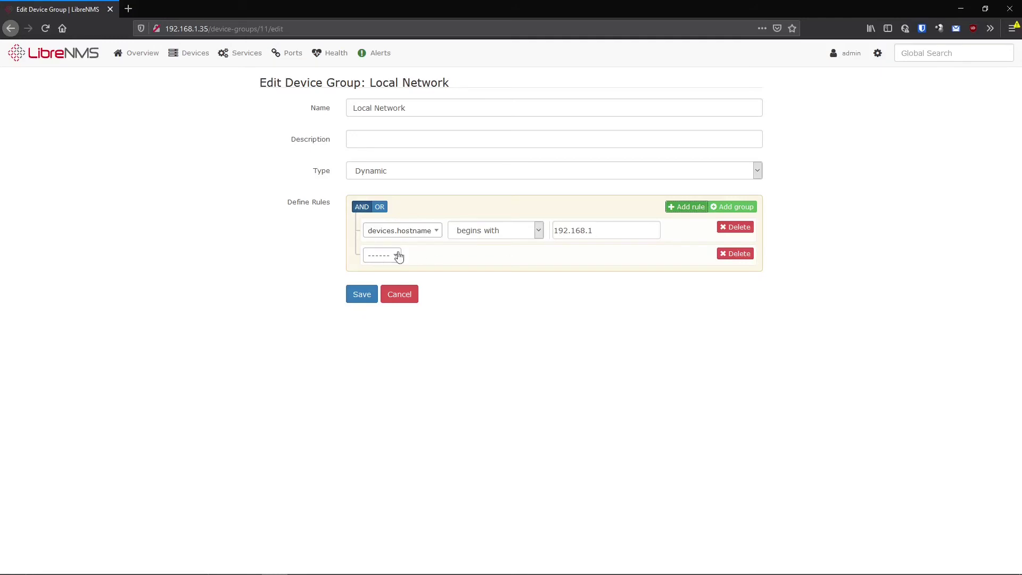
click(377, 258)
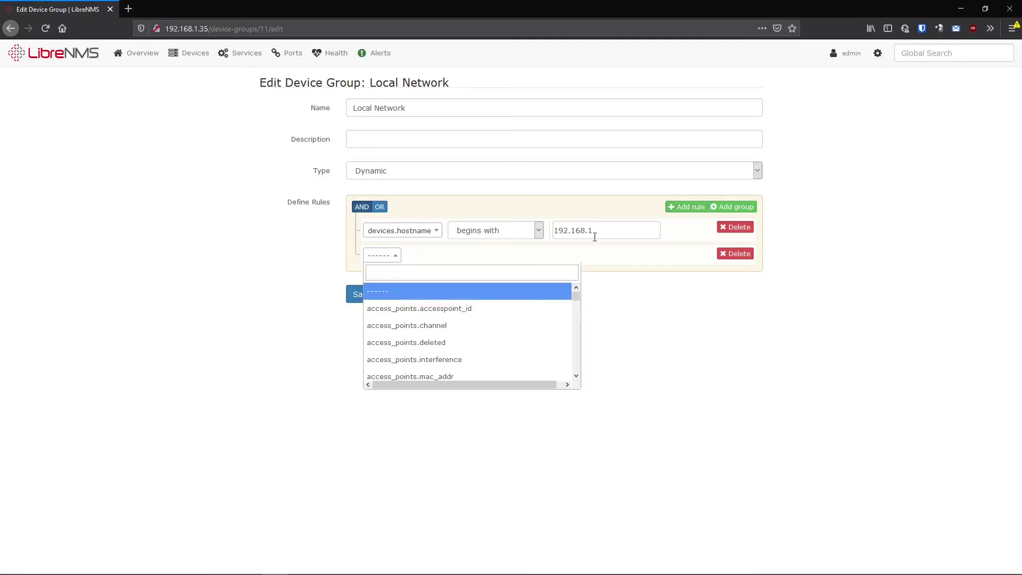
text(de)
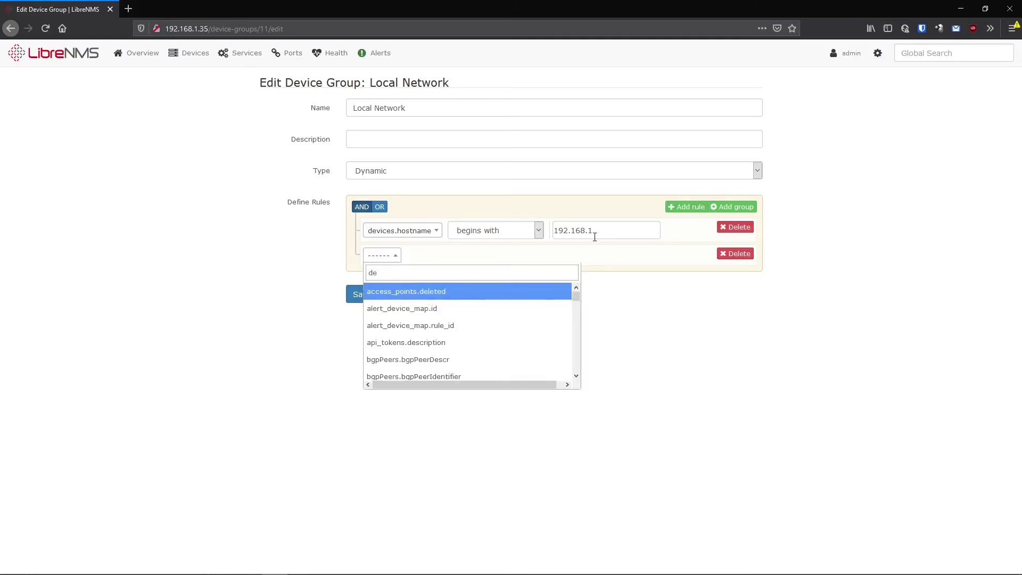
text(vices.sn)
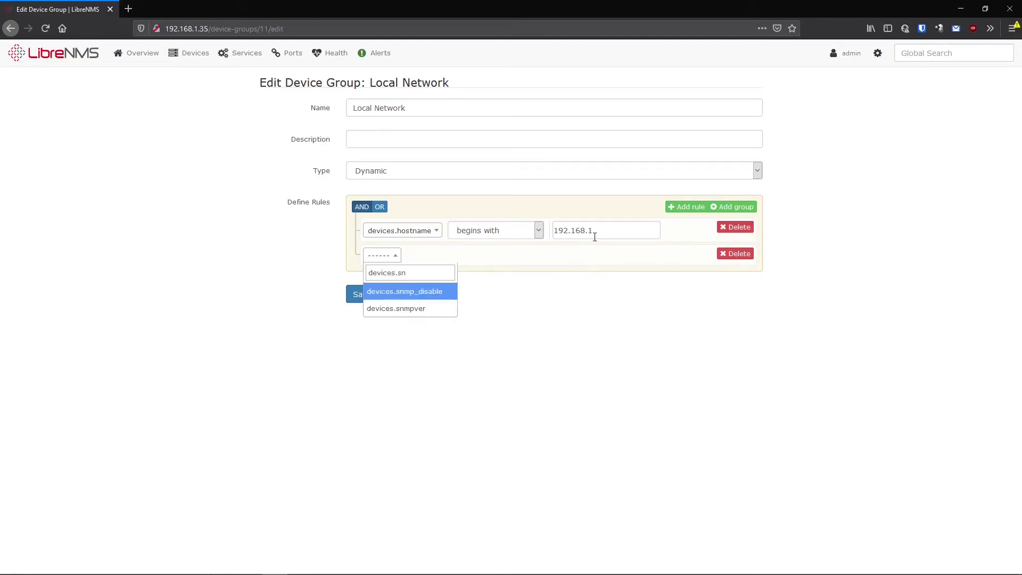
click(404, 292)
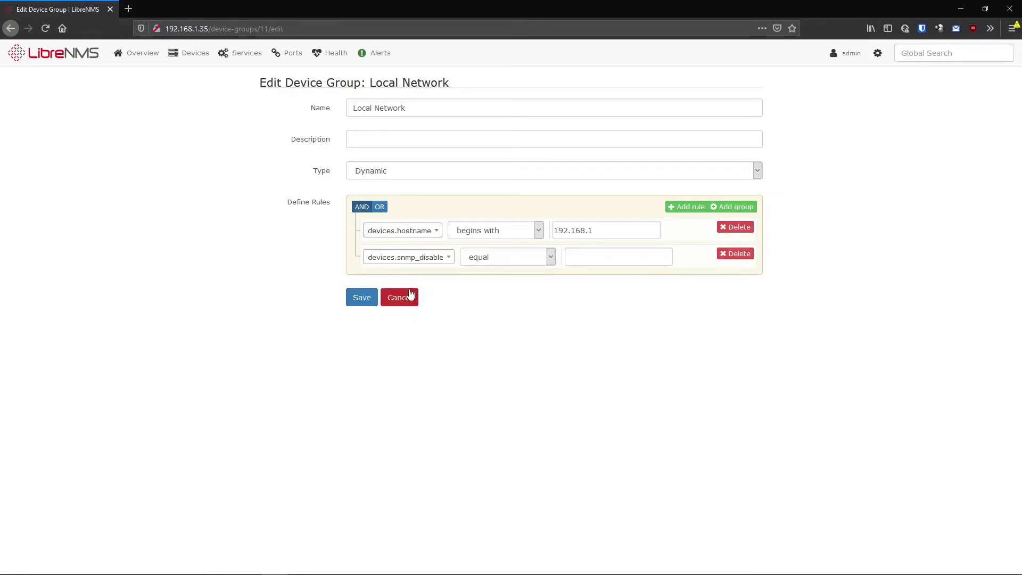
click(598, 255)
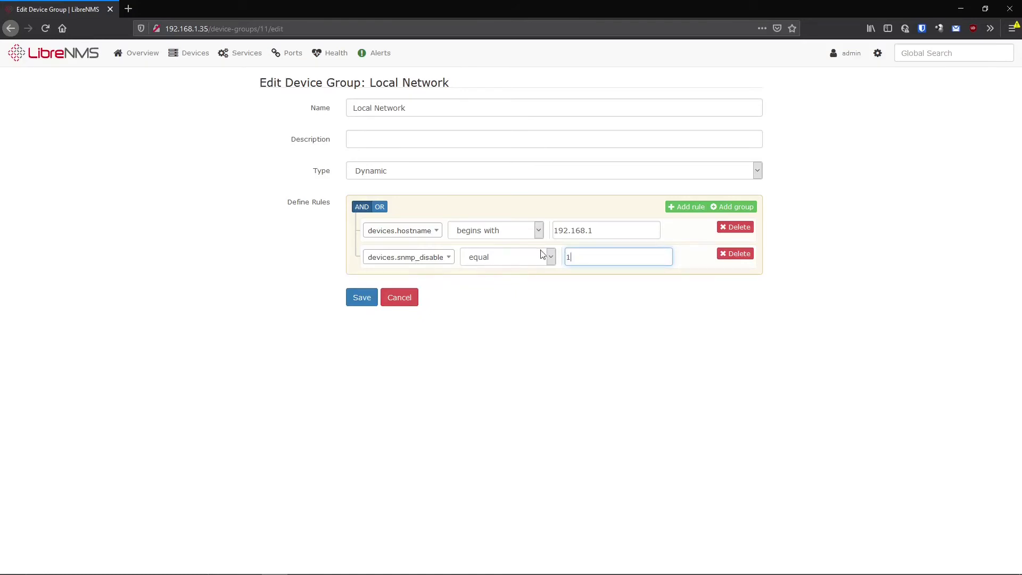
Step: Rename the group to 'Local Network Ping Only' and save it
click(418, 113)
text(Ping Only)
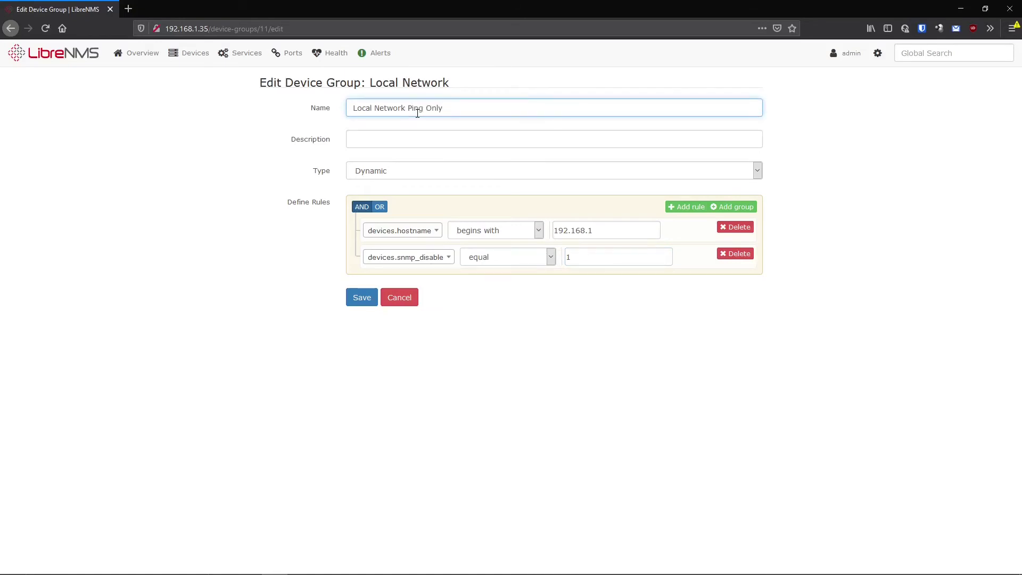
click(361, 298)
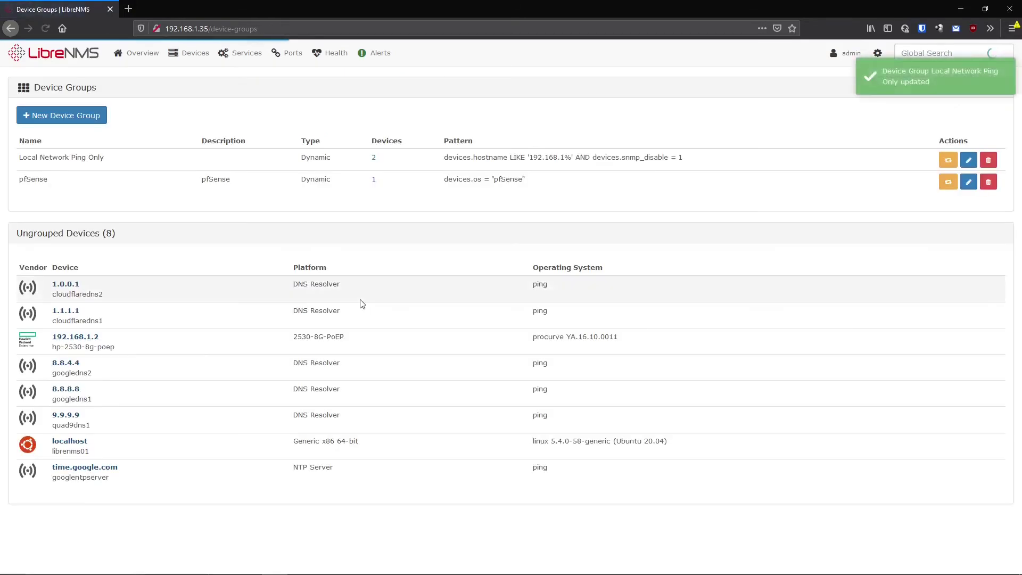
Step: Check the two Local Network Ping Only devices, then begin another device group
click(374, 158)
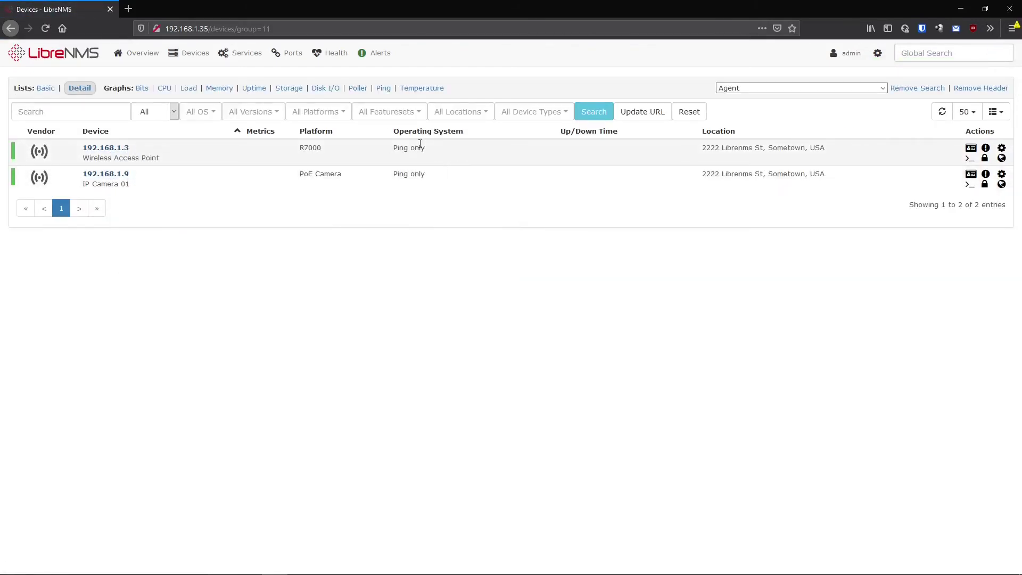
key(alt+Left)
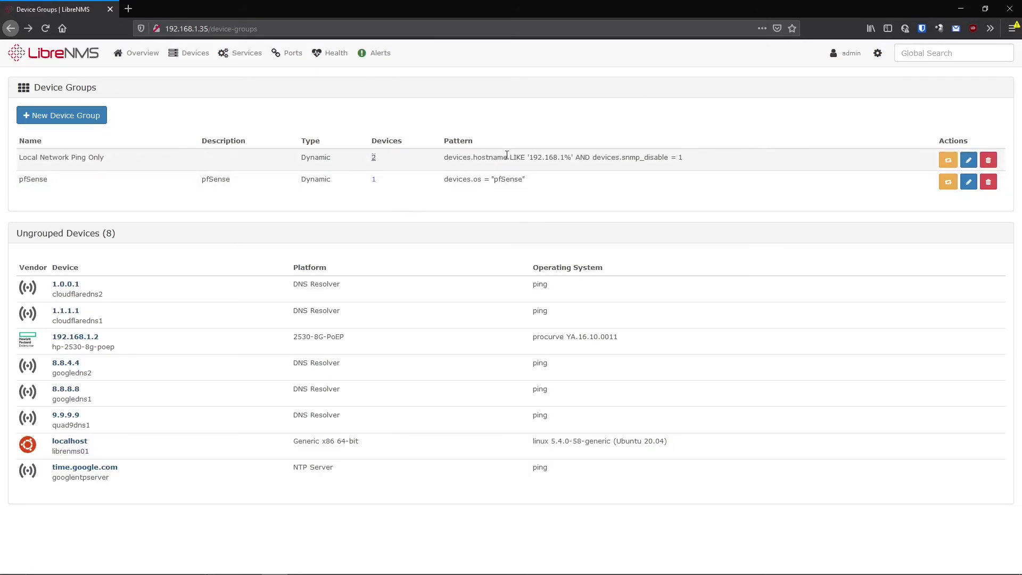
drag(447, 155, 554, 156)
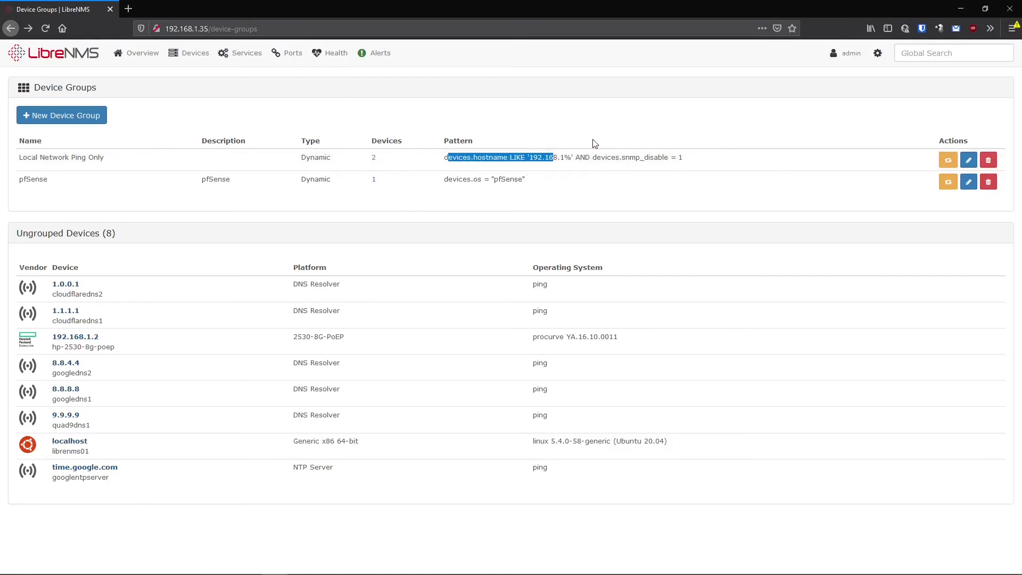
click(66, 118)
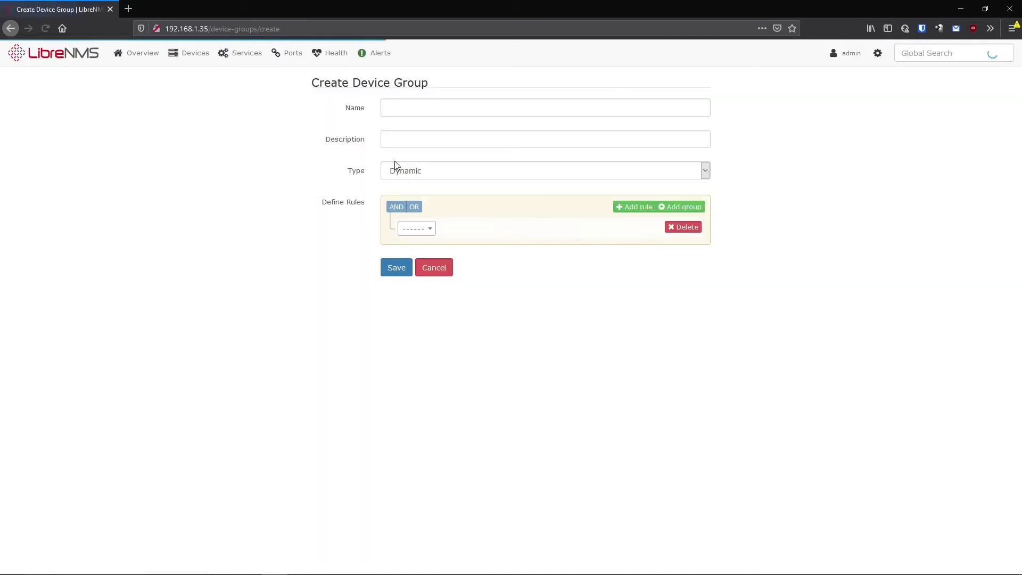
Step: Set the new group's rule to devices.status equal to 0
click(414, 229)
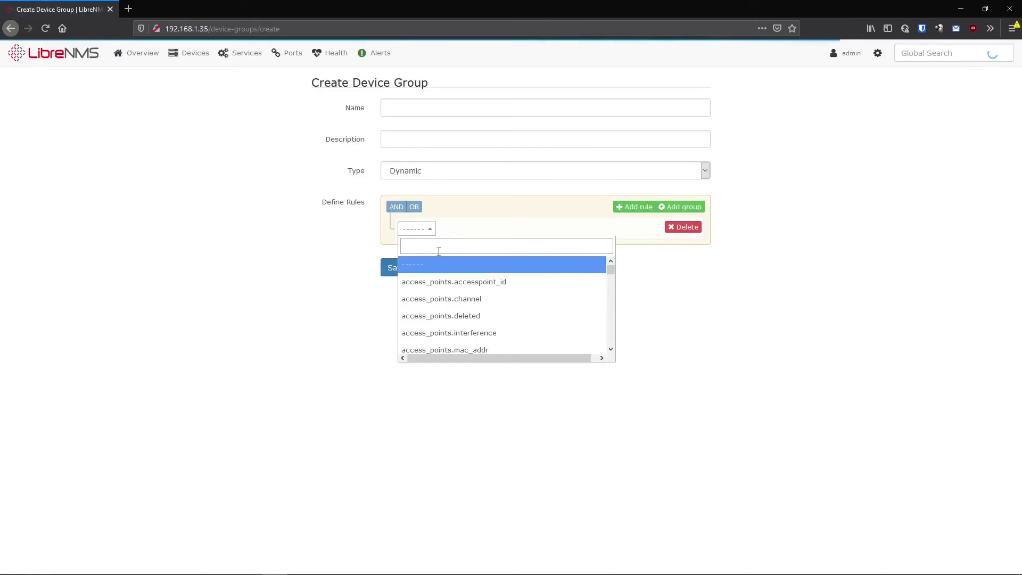
text(devoces./)
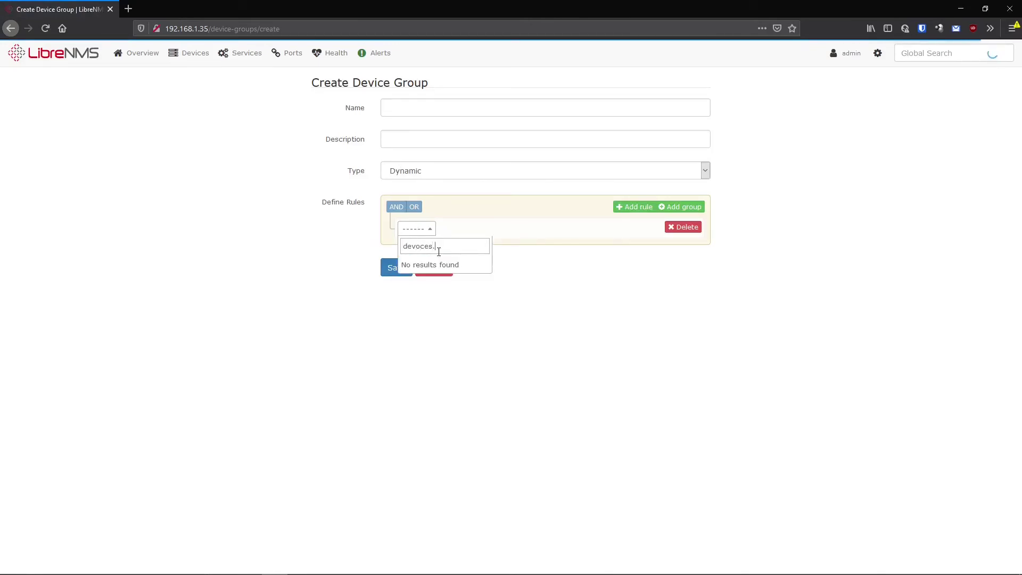
key(BackSpace)
text(ices.status)
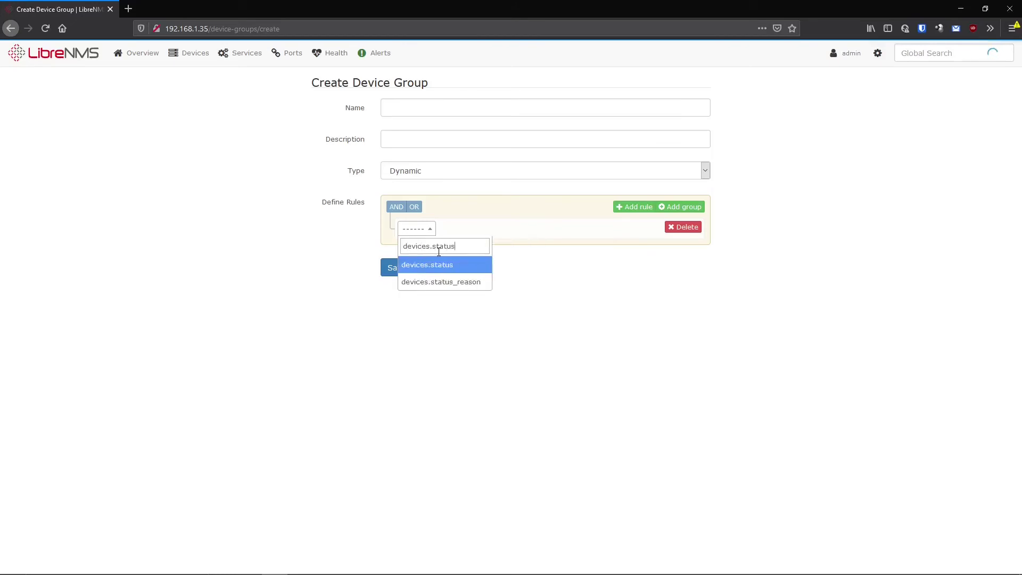
key(Return)
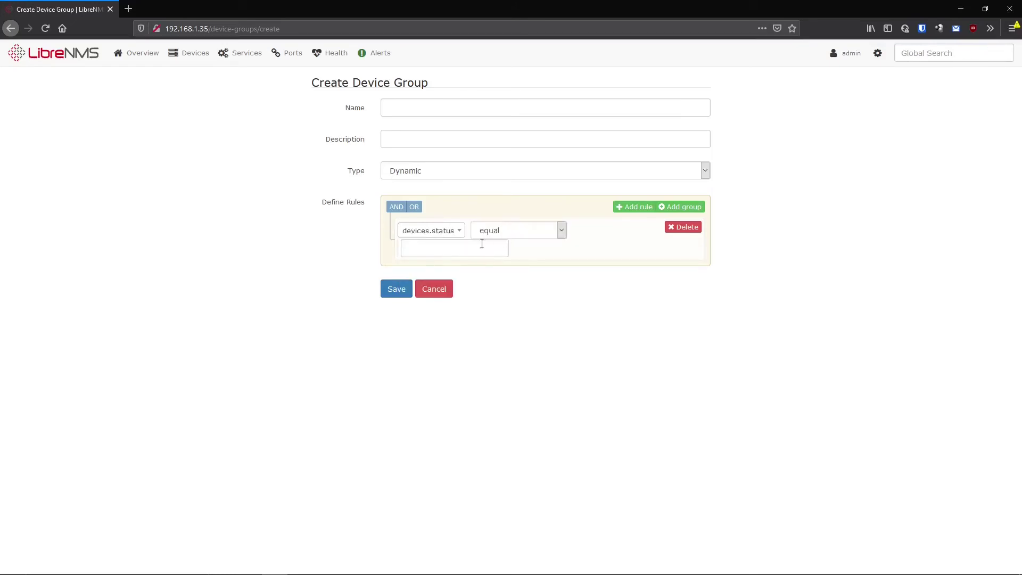
click(446, 249)
text(0)
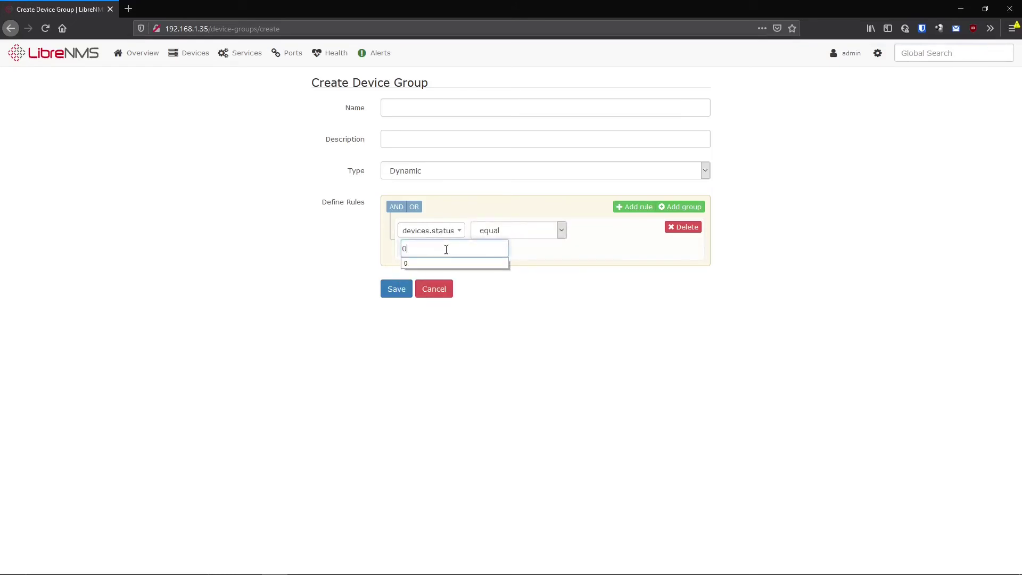
Step: Name the group 'Down Devices' and save it
click(434, 99)
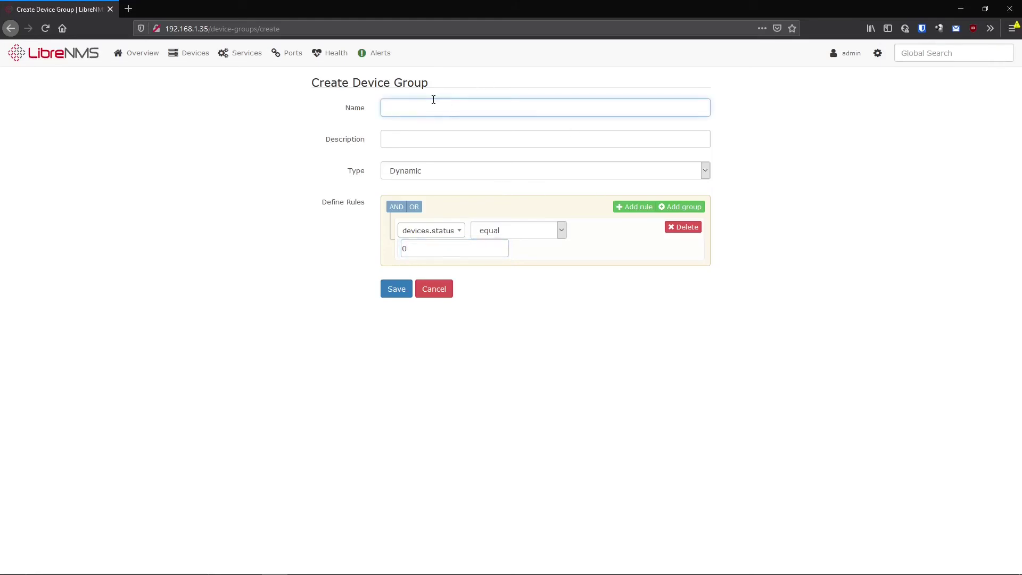
text(Dpwm)
key(BackSpace)
text(own Devices)
click(397, 290)
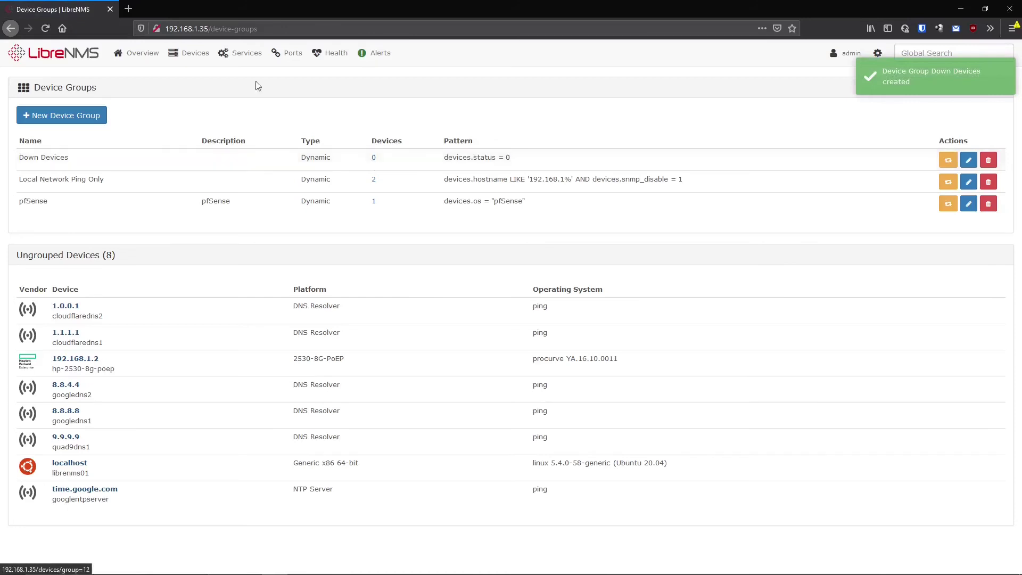
Step: Browse and reload the full All Devices list, then return to the Device Groups page
mouse_move(195, 53)
click(202, 76)
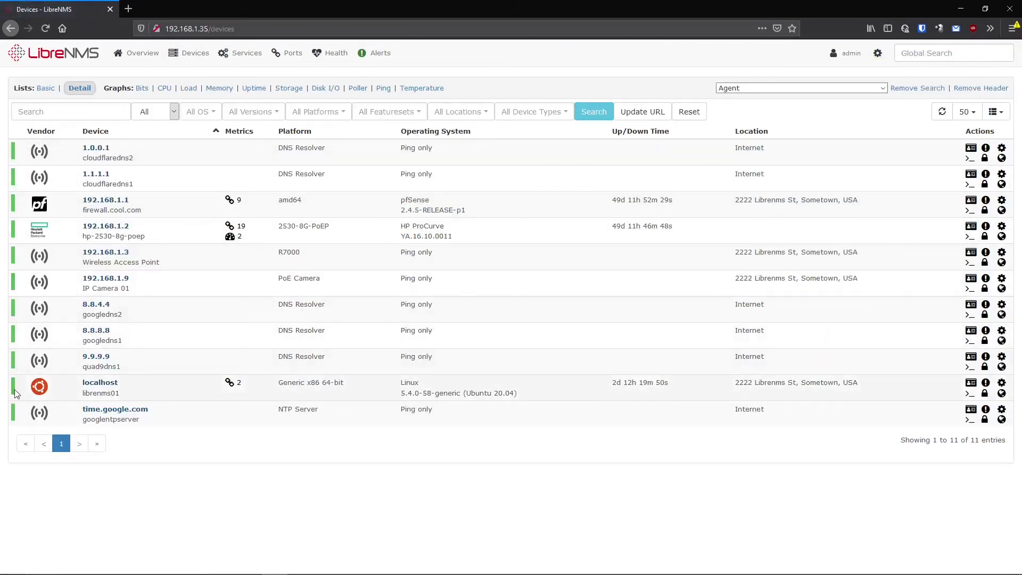
mouse_move(195, 53)
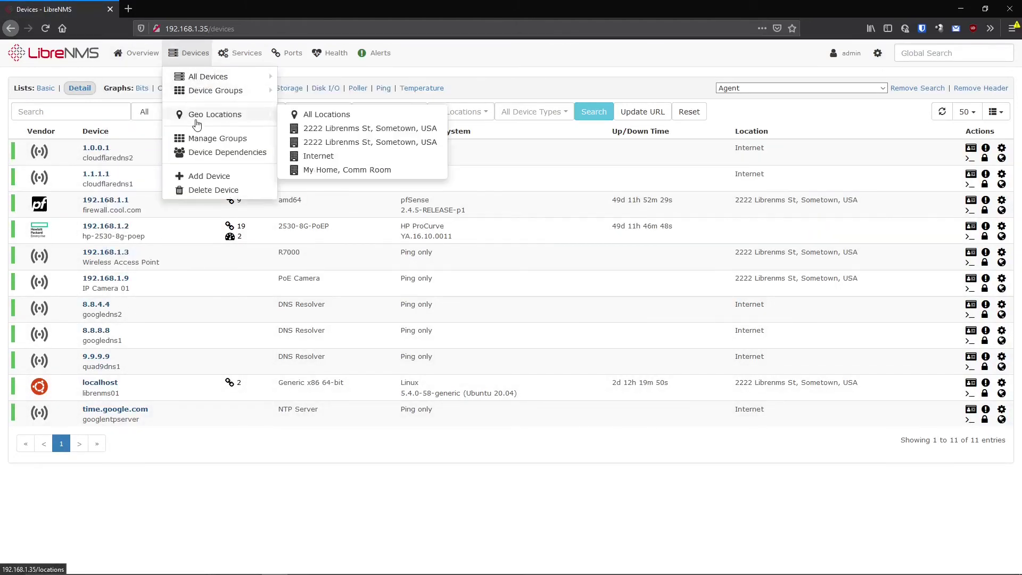
click(200, 76)
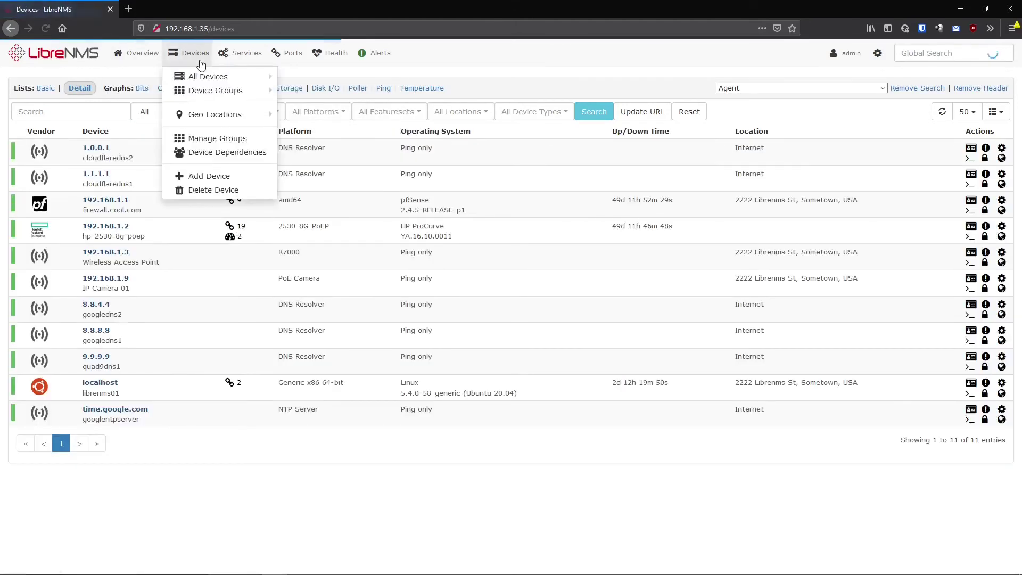
click(213, 139)
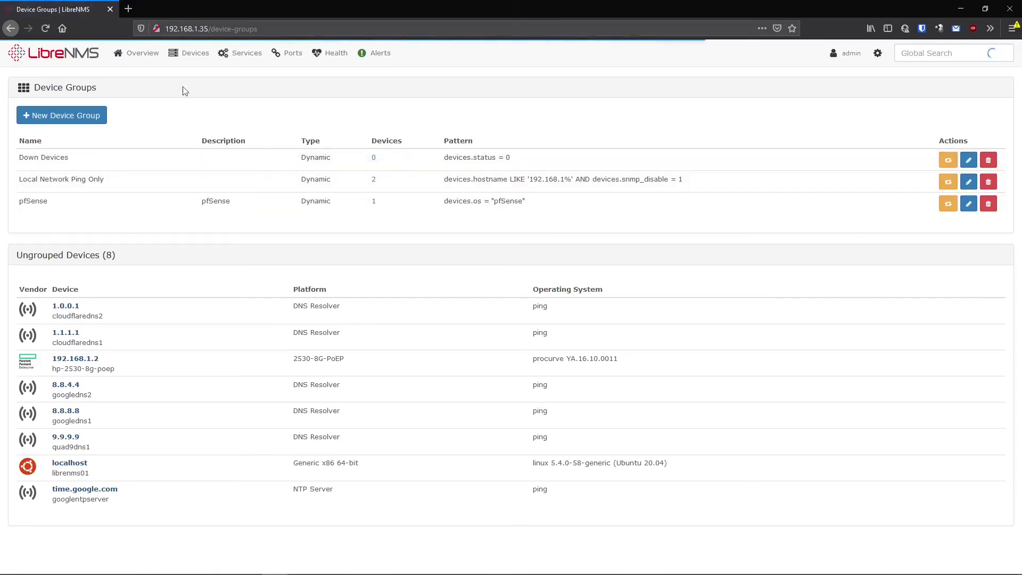
mouse_move(191, 53)
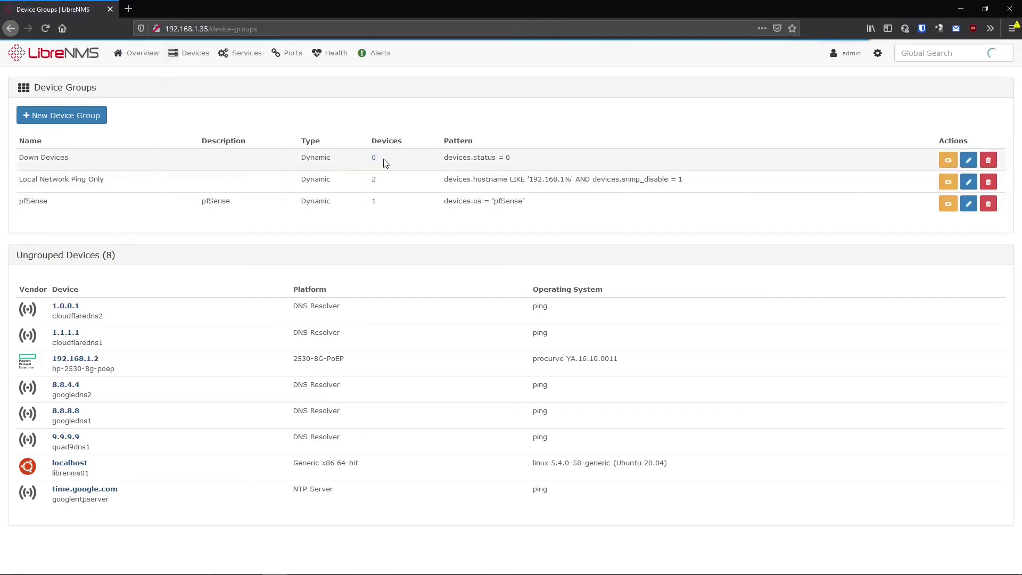
Step: Force-add device 192.168.4.2 with the ICMP and SNMP checks skipped
click(192, 176)
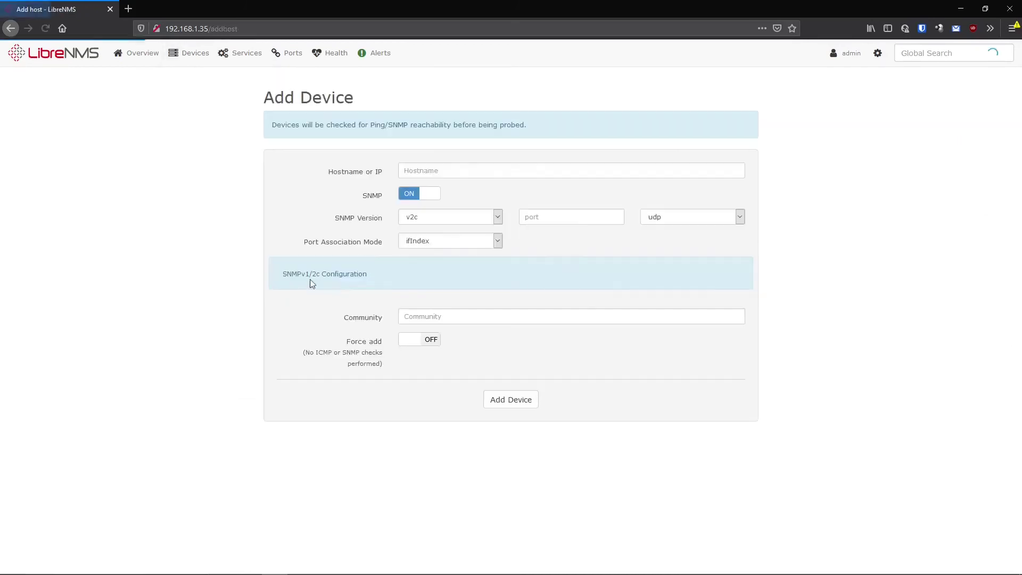
text(19)
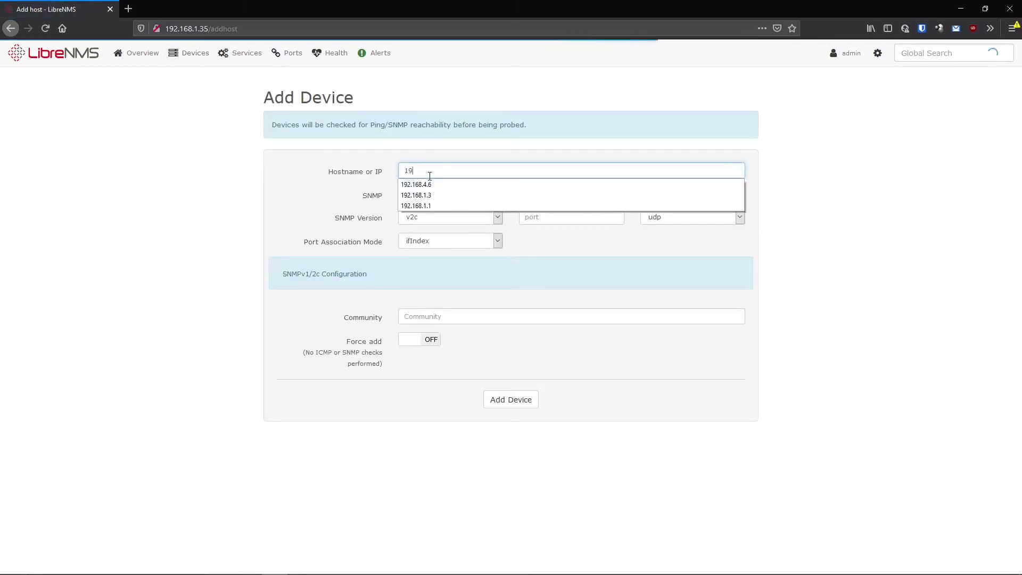
text(2.168.4.2)
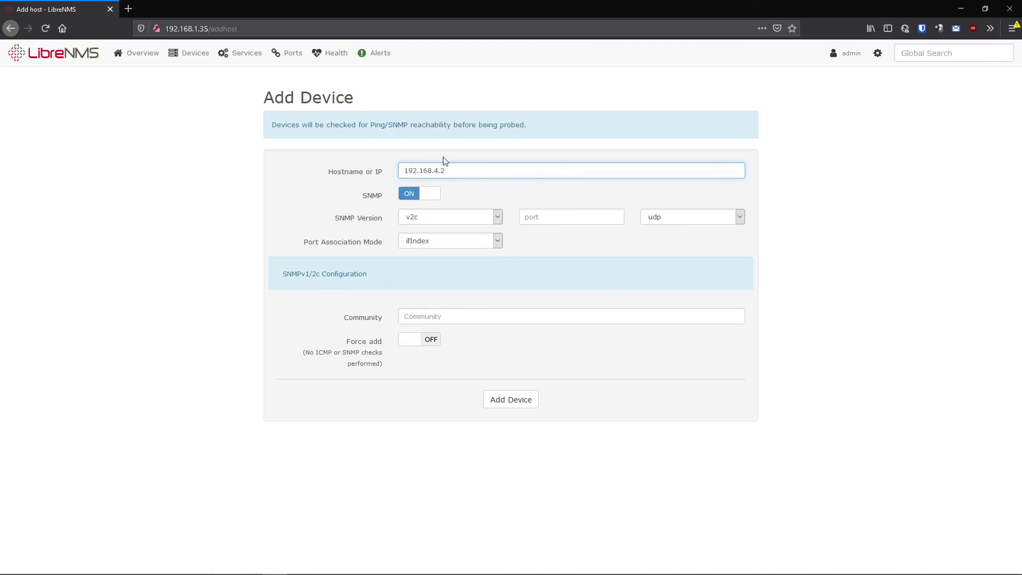
key(ctrl+a)
click(419, 201)
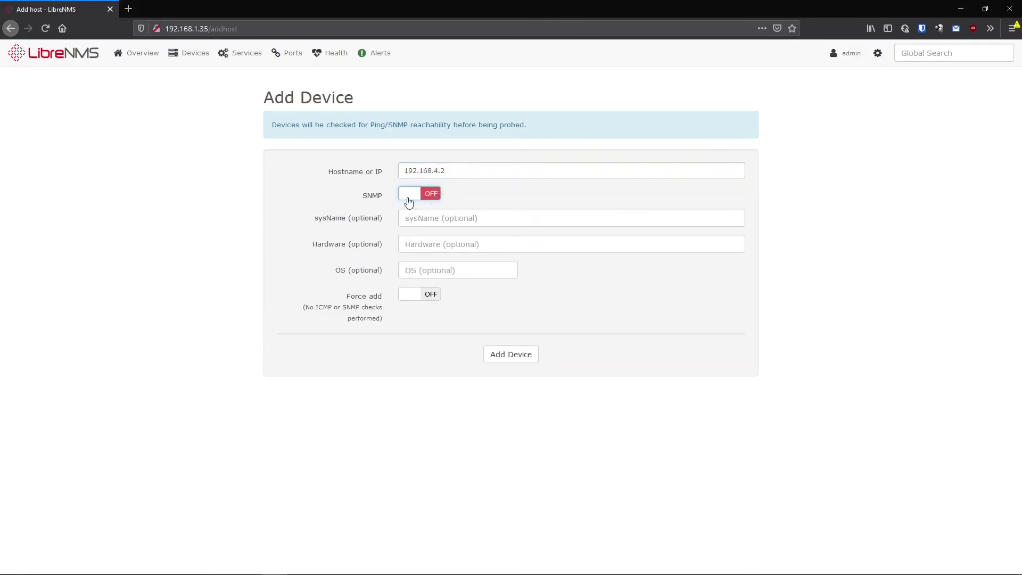
click(440, 200)
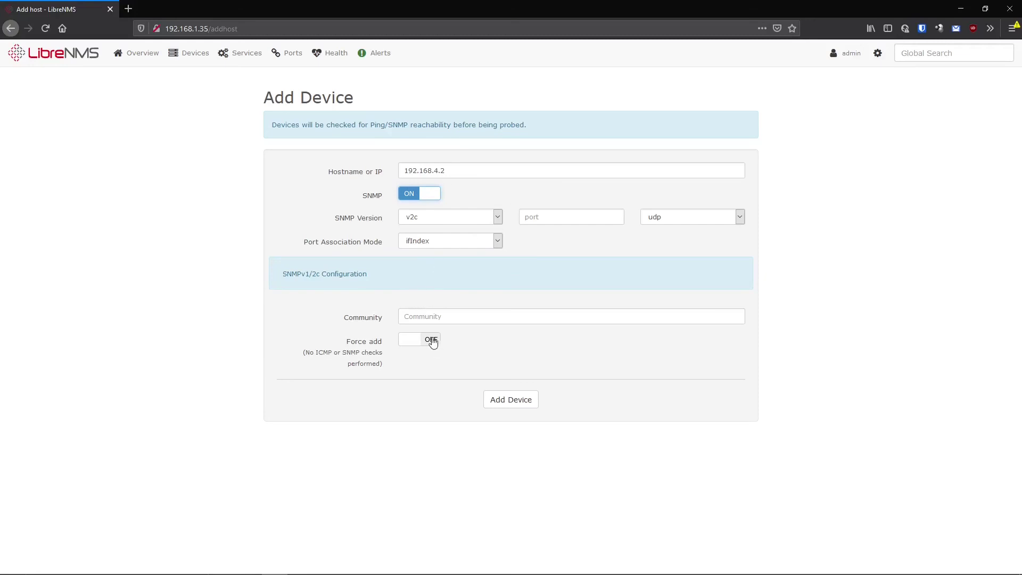
click(413, 345)
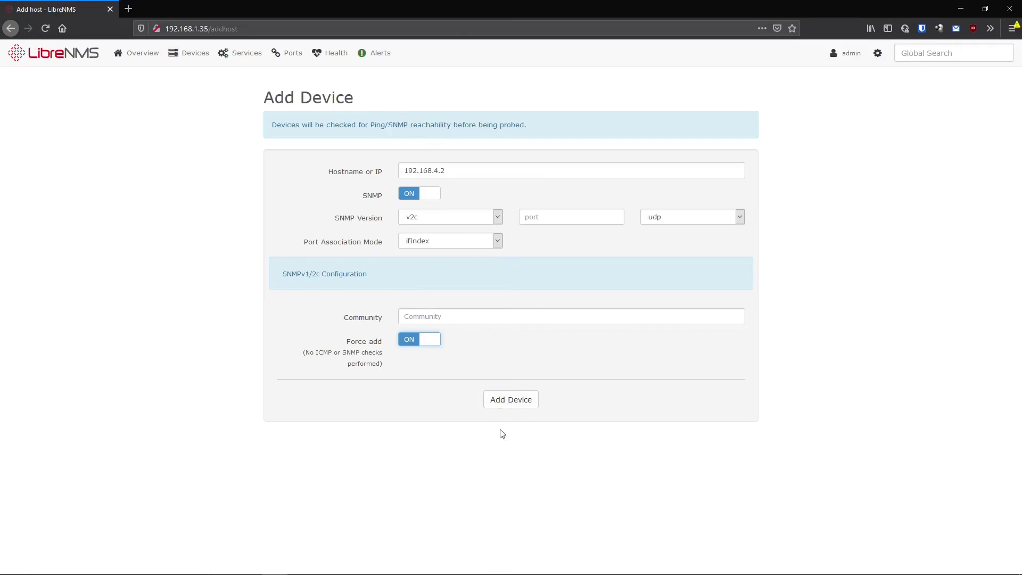
click(507, 411)
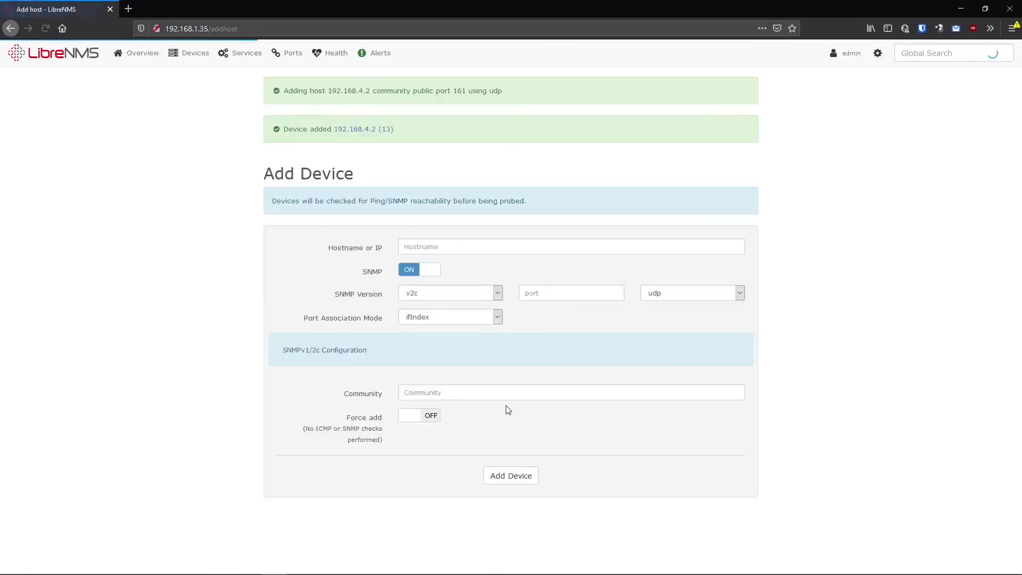
Step: View the new device's overview and the All Devices list, then go to Device Groups
click(367, 130)
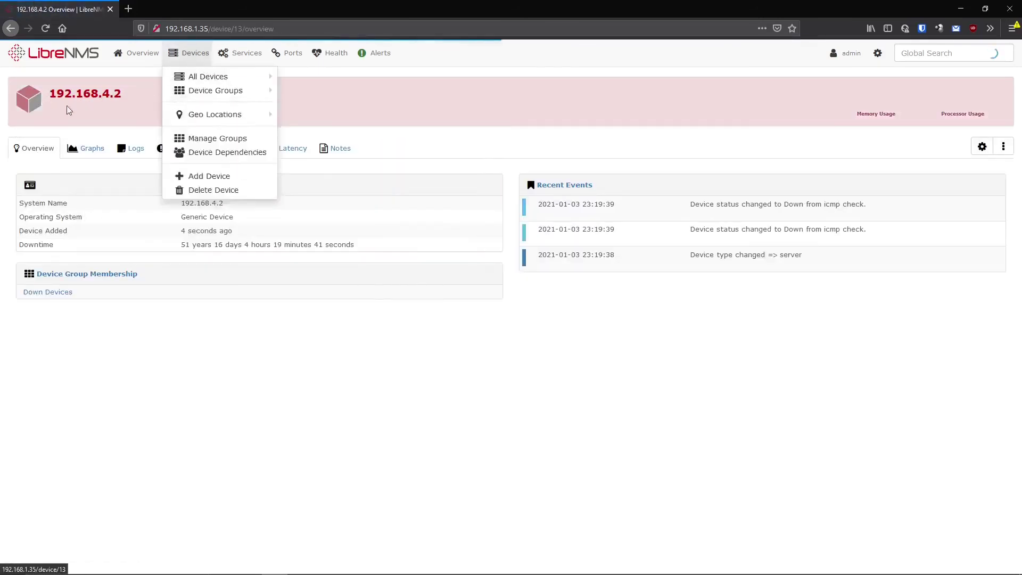
click(199, 80)
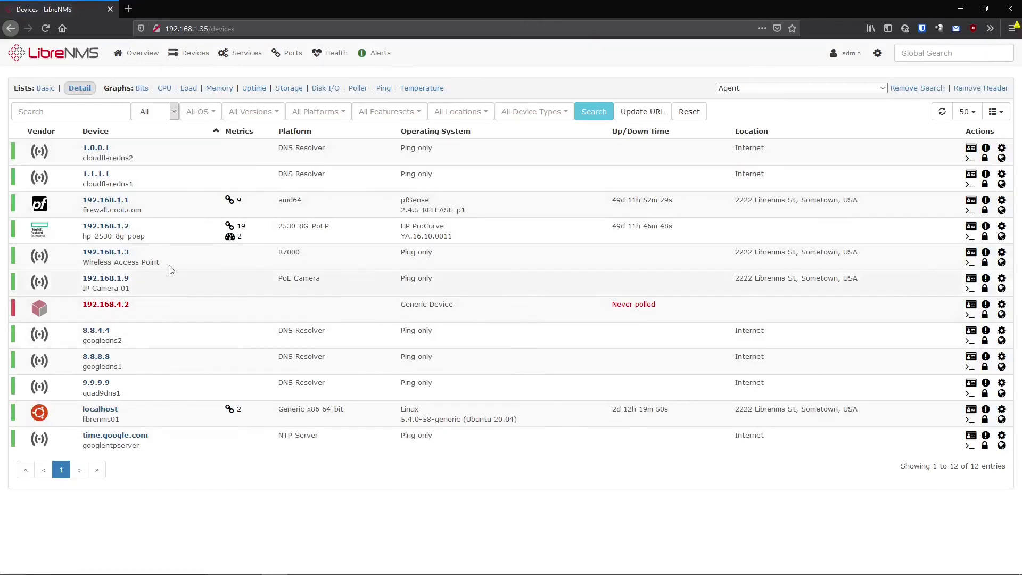
mouse_move(197, 88)
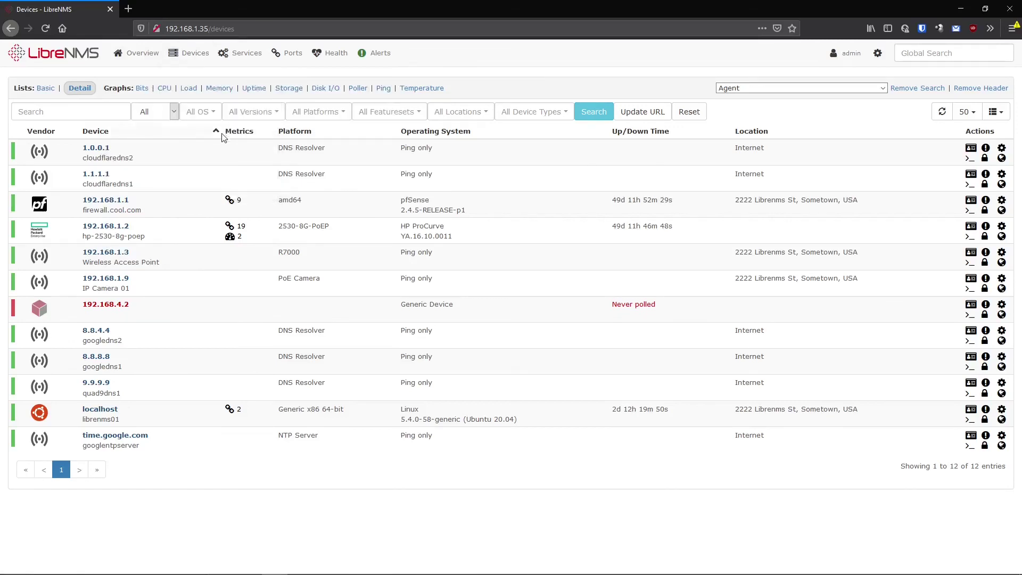
click(218, 138)
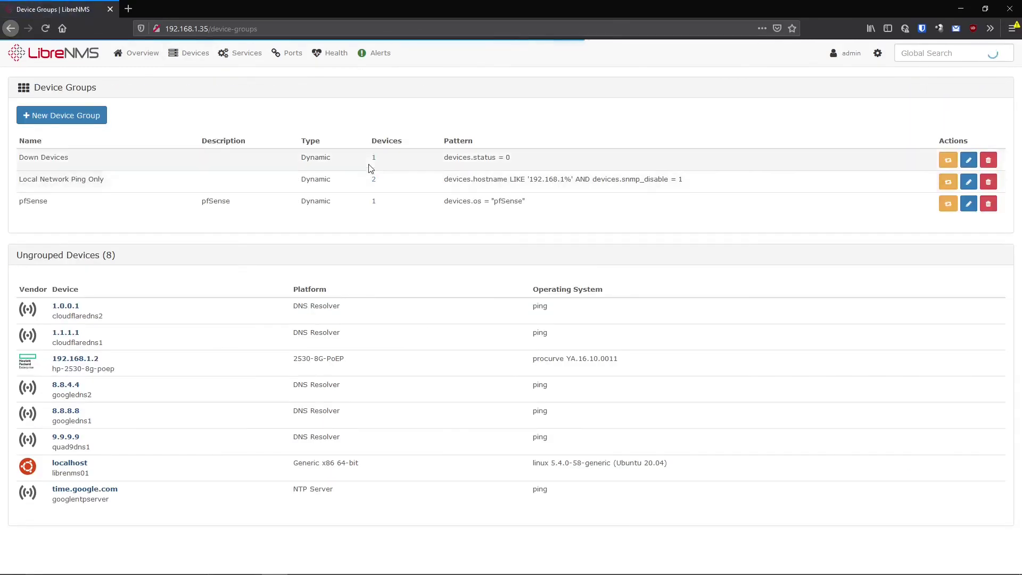
Step: Inspect the devices.status = 0 pattern and list the Down Devices group's members
triple_click(505, 159)
click(506, 168)
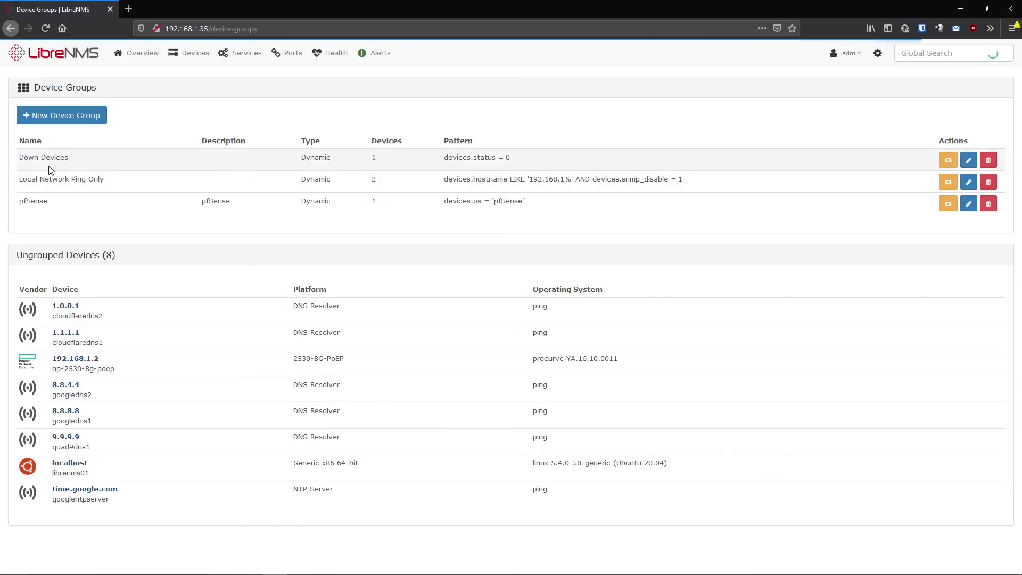
mouse_move(189, 52)
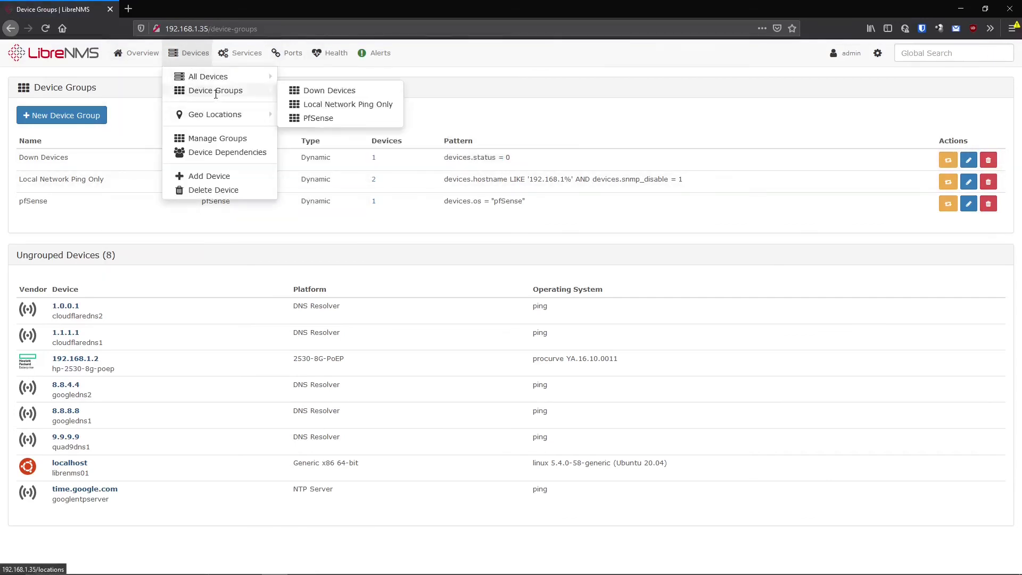
click(354, 107)
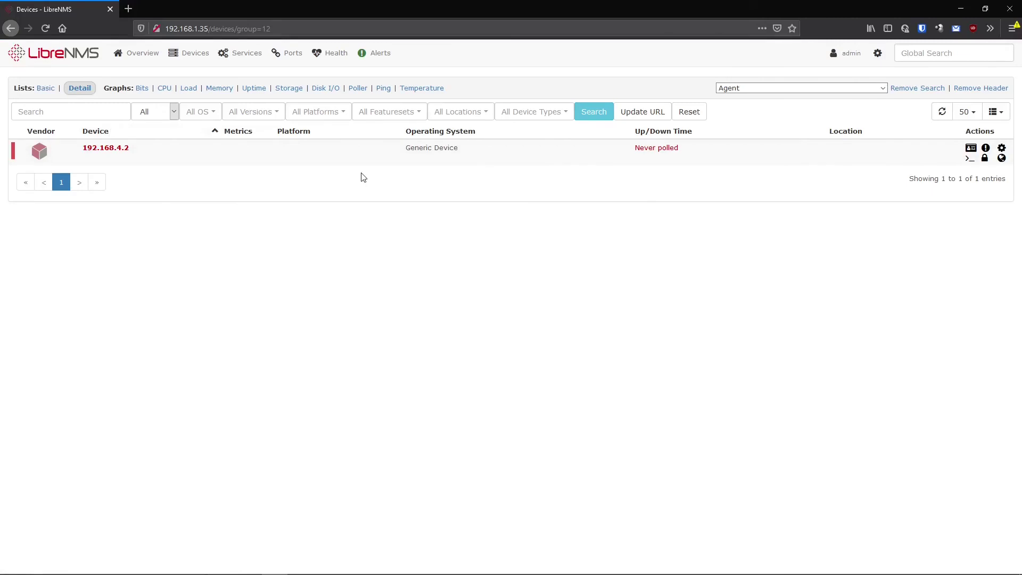
mouse_move(189, 53)
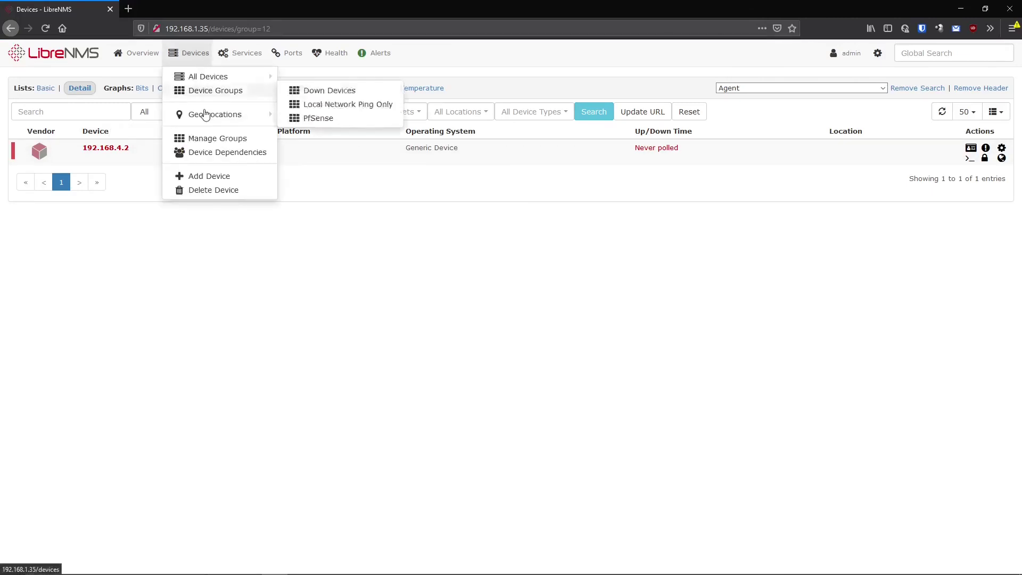
click(234, 139)
Step: Open Local Network Ping Only for editing and review its 192.168.1 hostname rule
drag(700, 181, 471, 179)
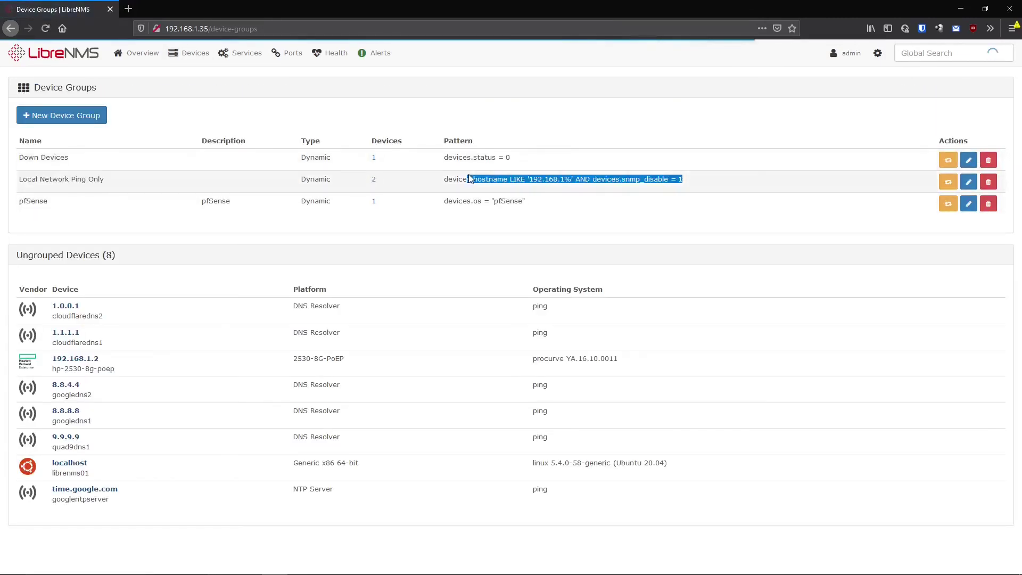
mouse_move(373, 55)
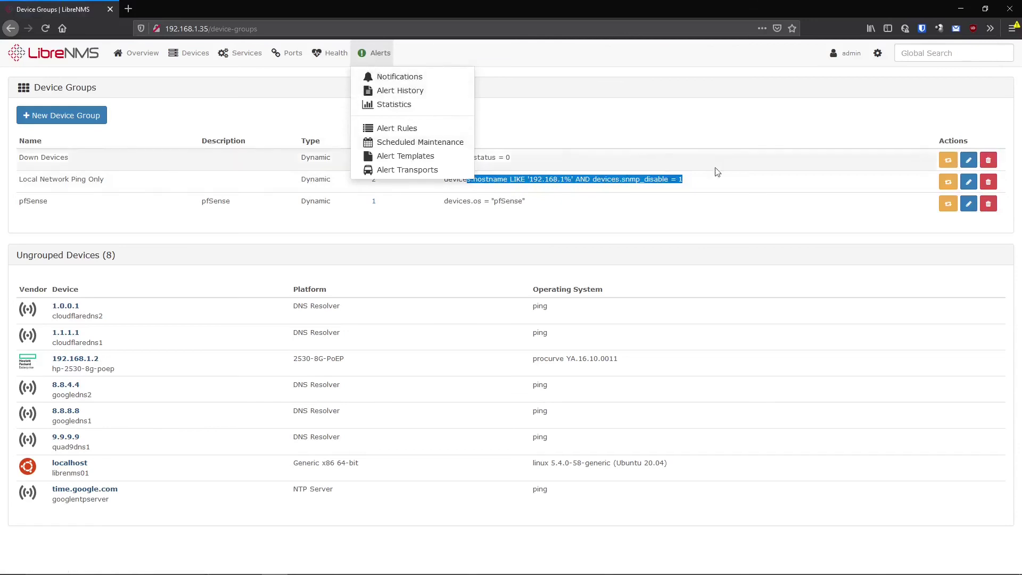
click(968, 182)
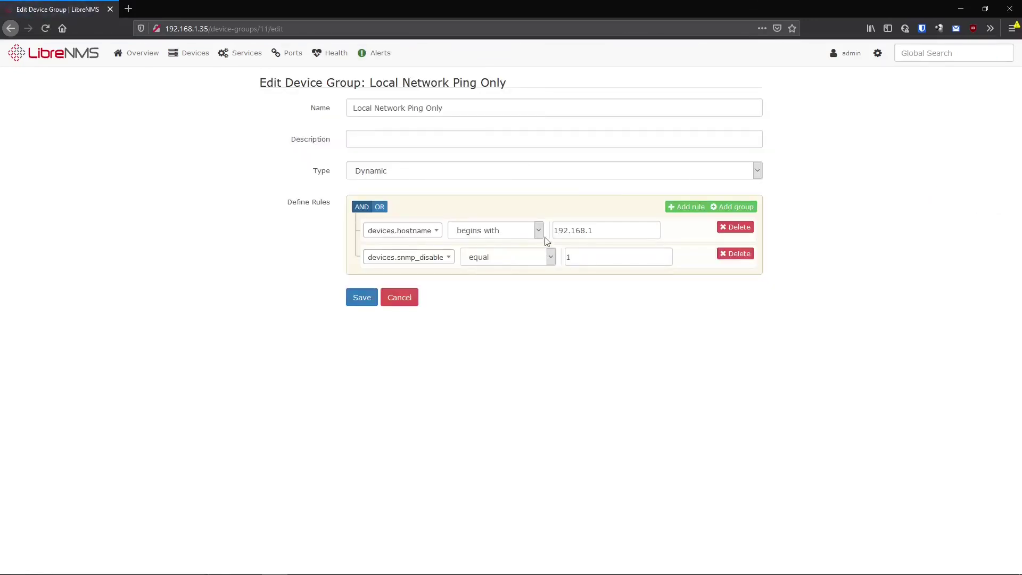
drag(607, 232, 531, 235)
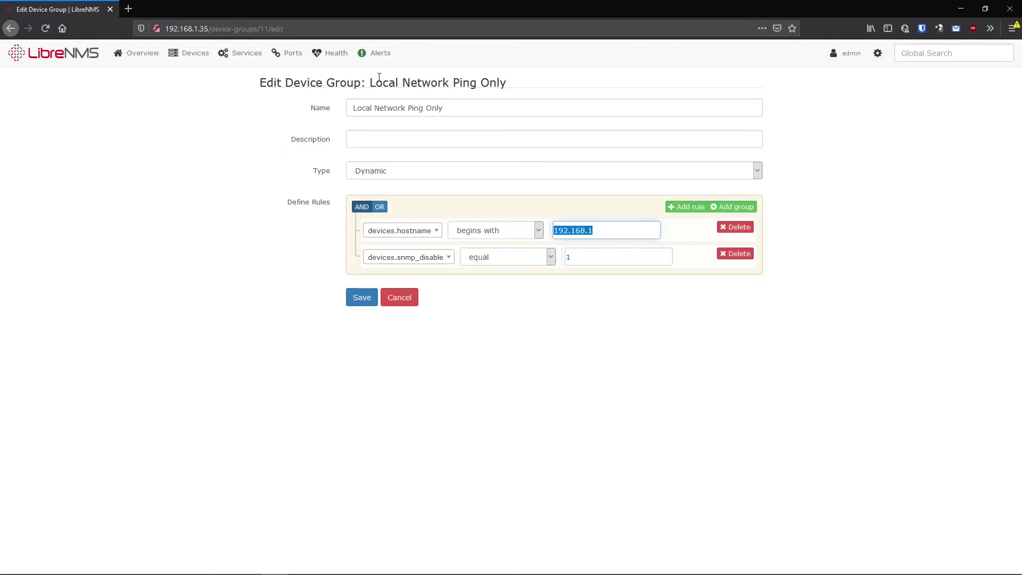
Step: Visit Alert Rules, open and close a new alert rule form, then return to Device Groups
mouse_move(380, 52)
click(396, 130)
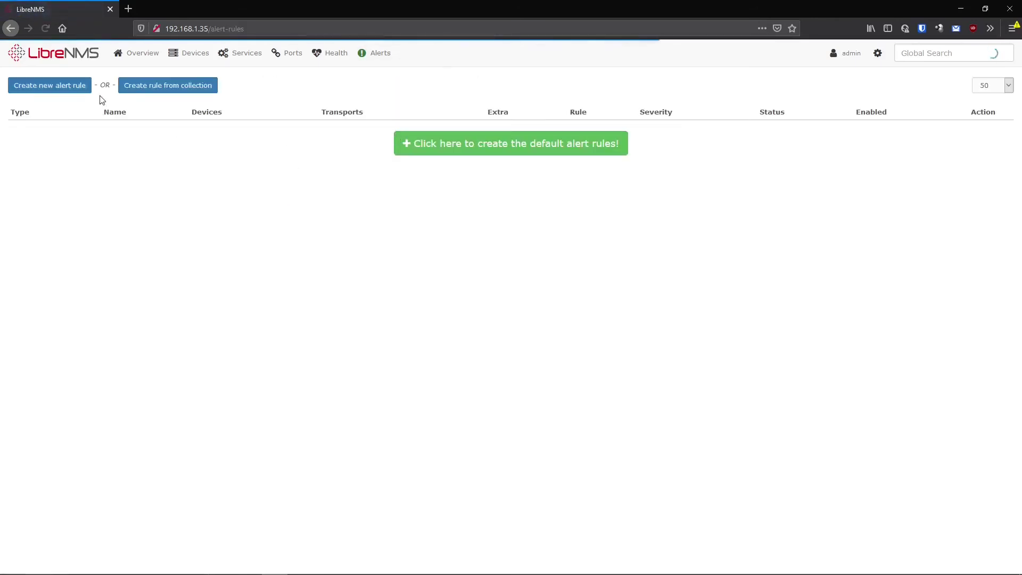
click(75, 86)
click(397, 185)
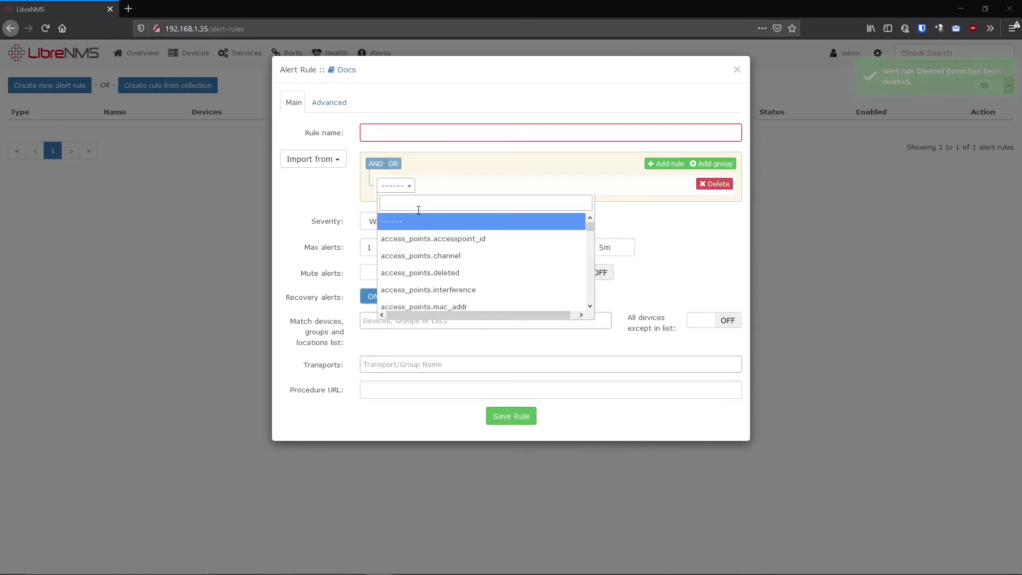
scroll(435, 251, down, 4)
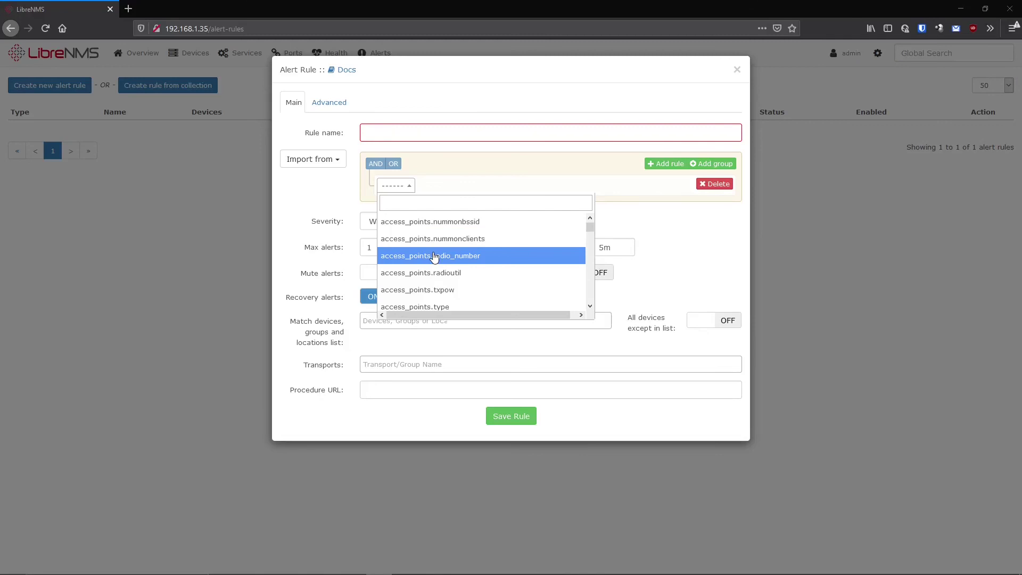
click(734, 70)
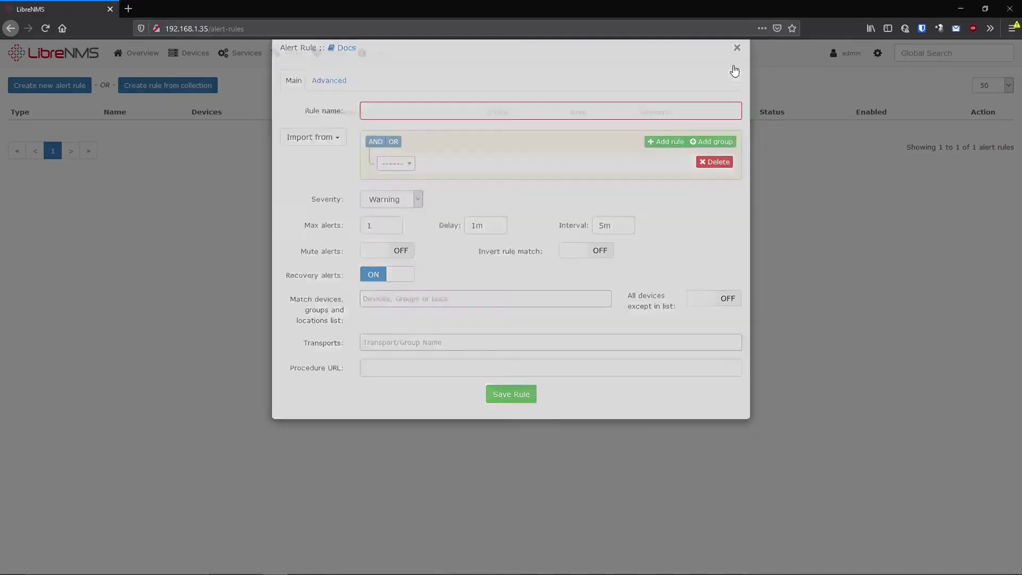
mouse_move(191, 69)
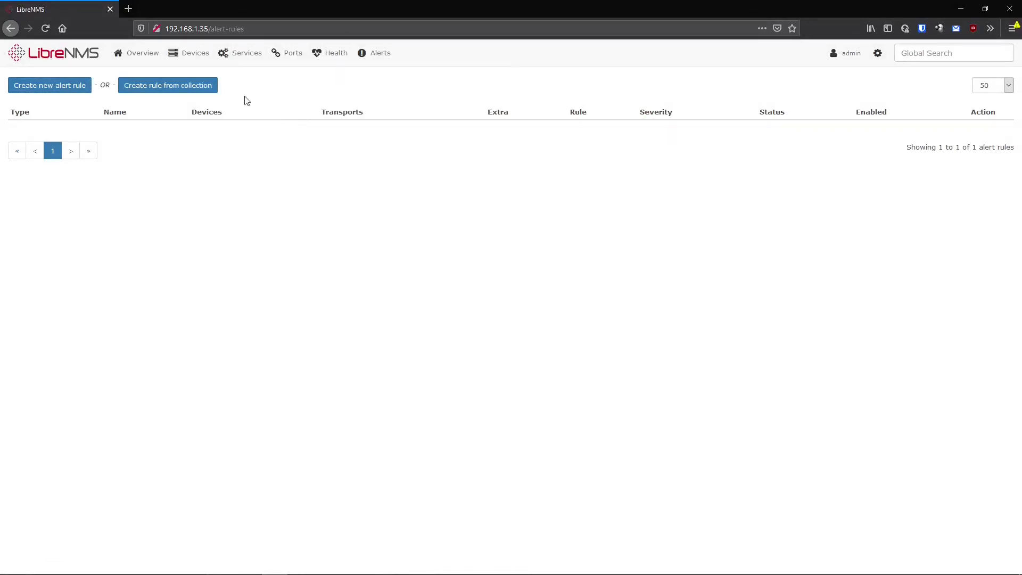
click(204, 139)
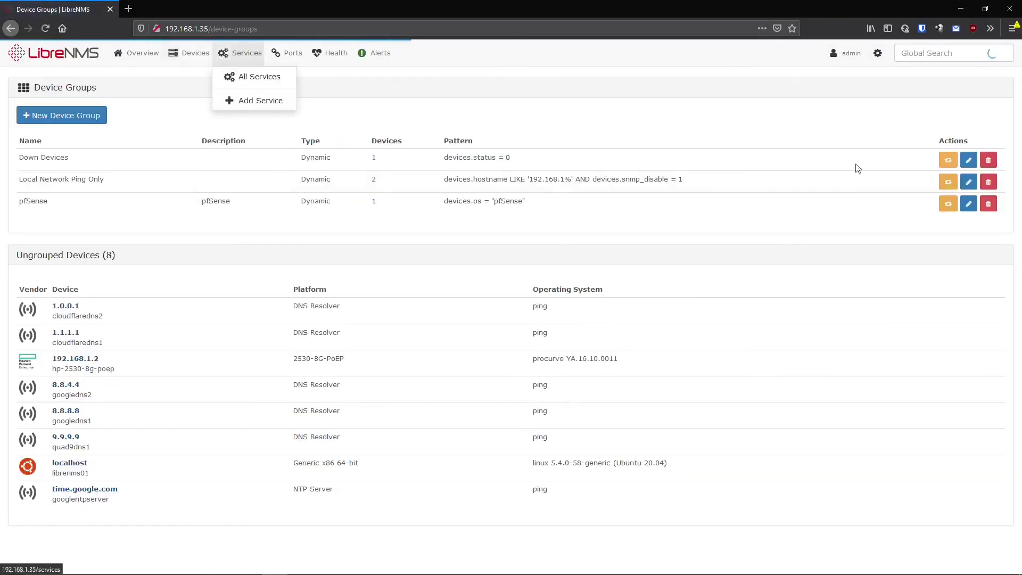